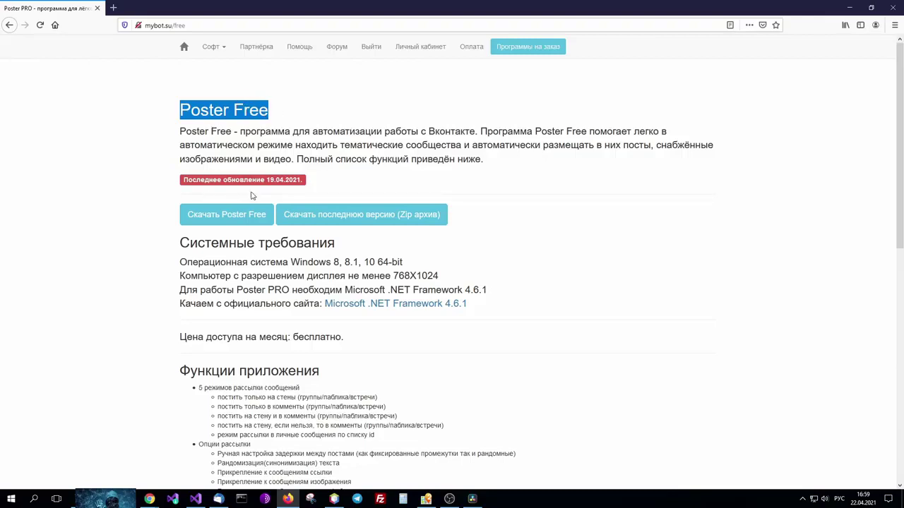
Download and save PosterFreeInstaller(1).exe (557 KB) from mybot.su, then check Firefox's recent downloads.
left_click_drag(182, 129, 534, 170)
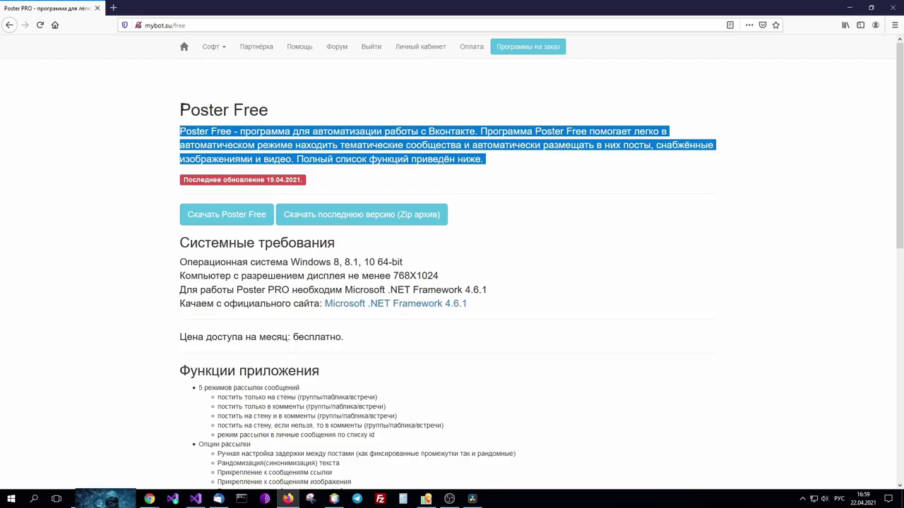
left_click_drag(177, 110, 267, 110)
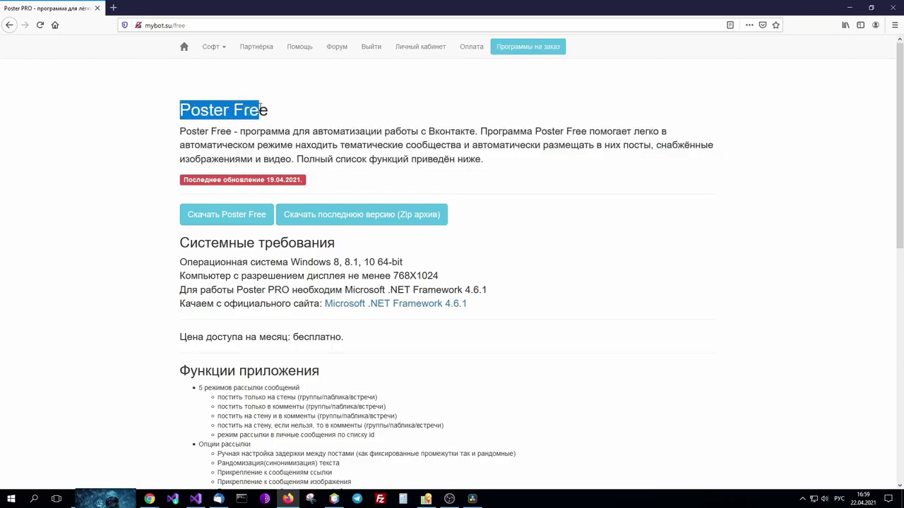
left_click(189, 217)
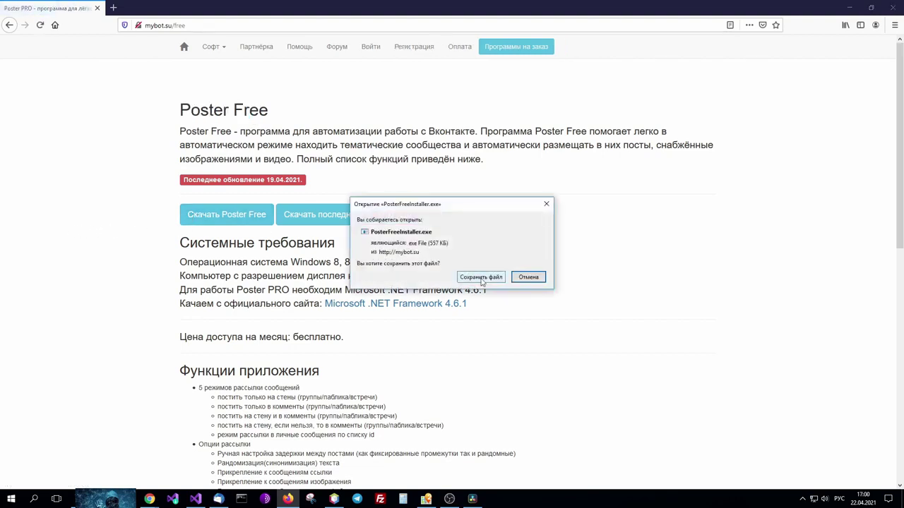
left_click(481, 277)
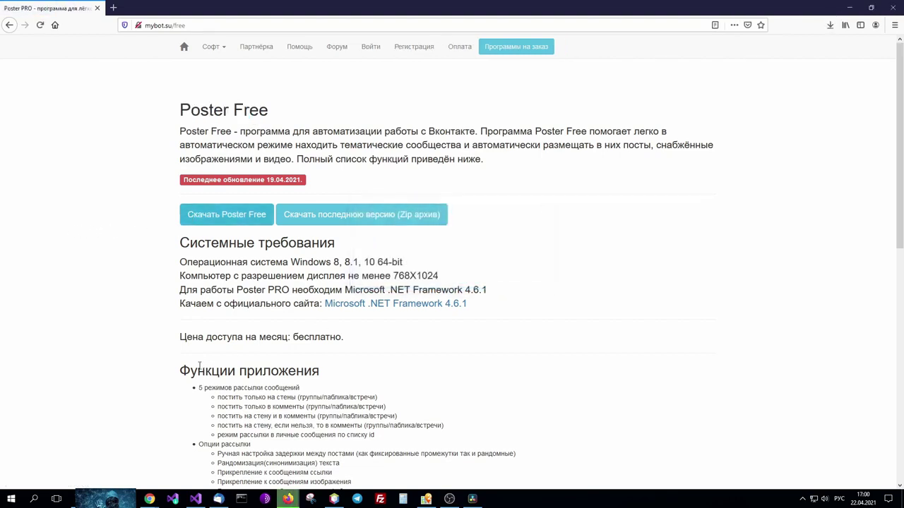
left_click(832, 26)
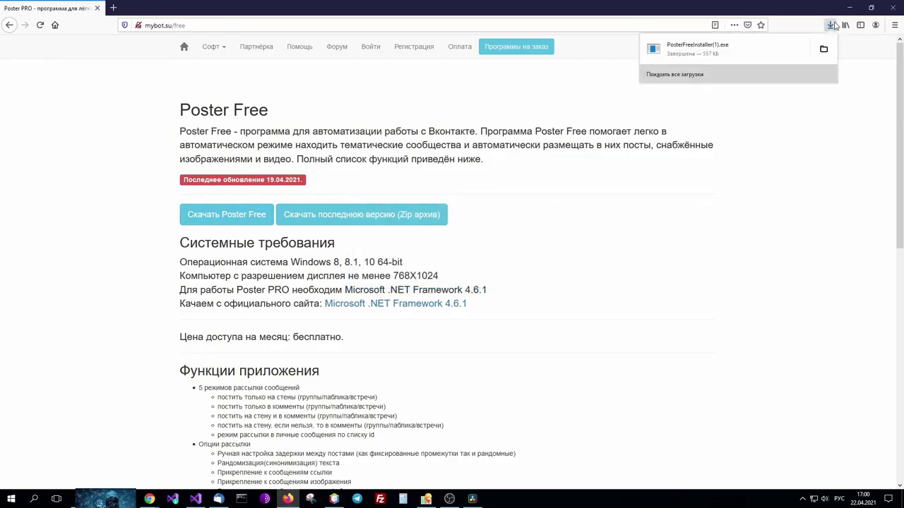
Run the installer past the SmartScreen warning, then launch Poster Free from its new desktop shortcut.
left_click(681, 51)
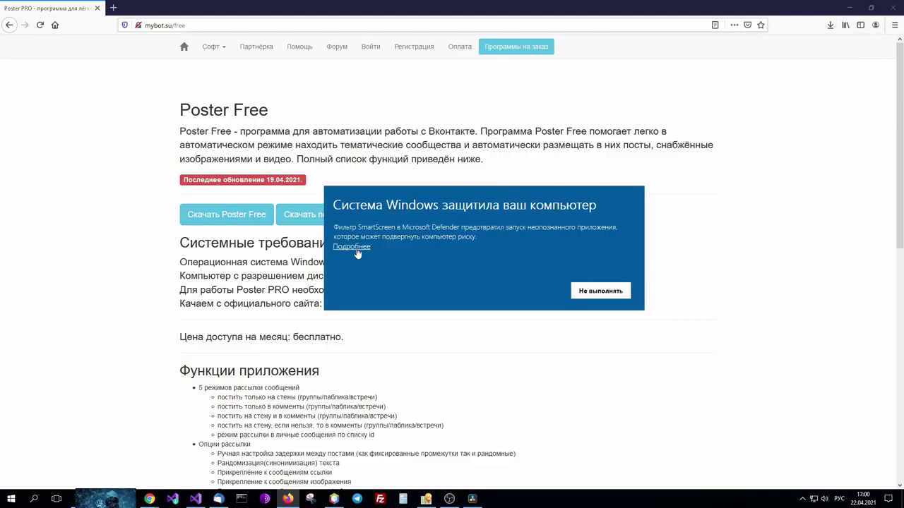
left_click(356, 249)
left_click(511, 290)
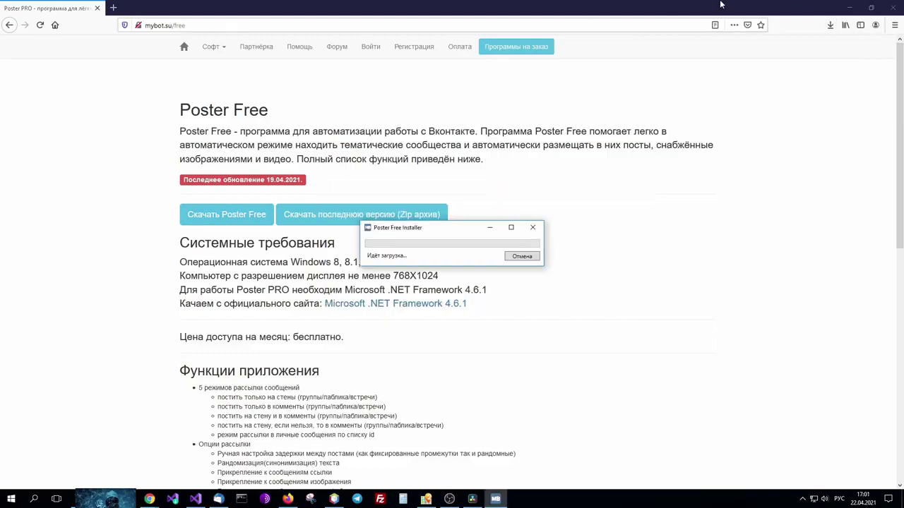
left_click(847, 7)
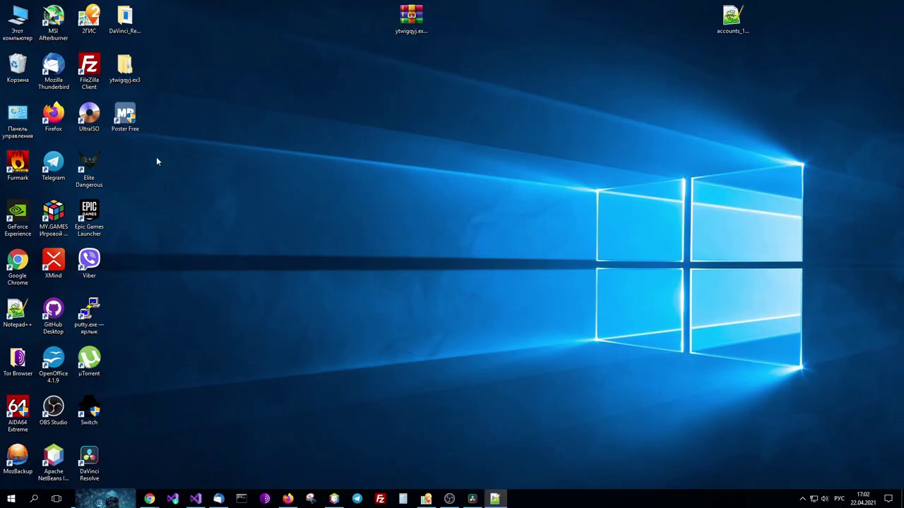
double_click(125, 117)
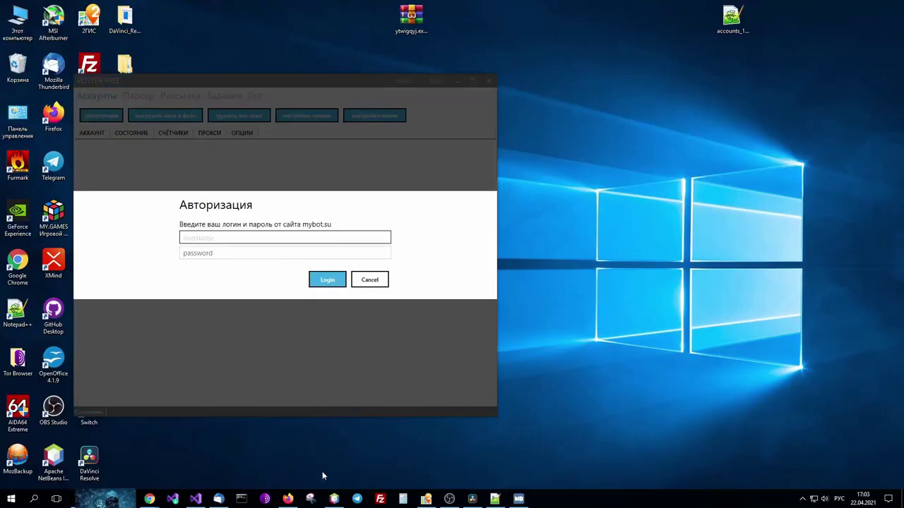
left_click(288, 499)
View the mybot.su registration form, then return to Poster Free's Авторизация login prompt.
left_click(414, 46)
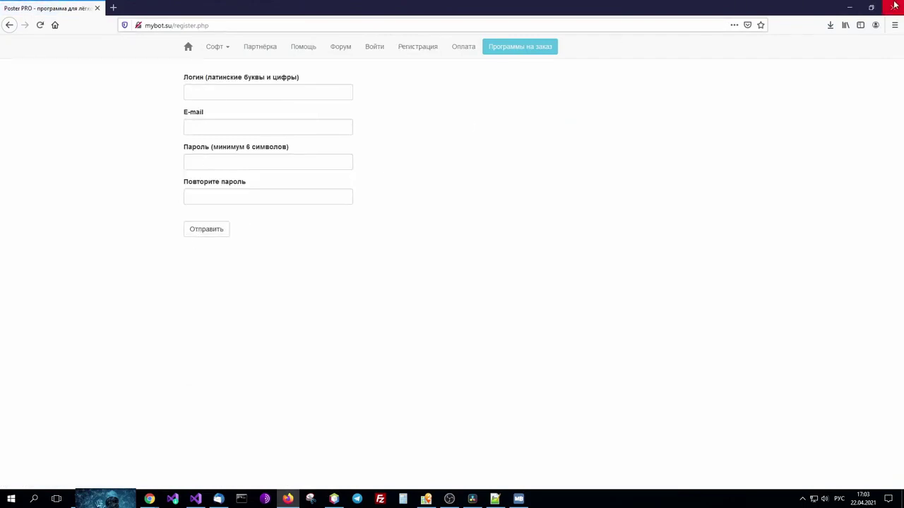
left_click(849, 7)
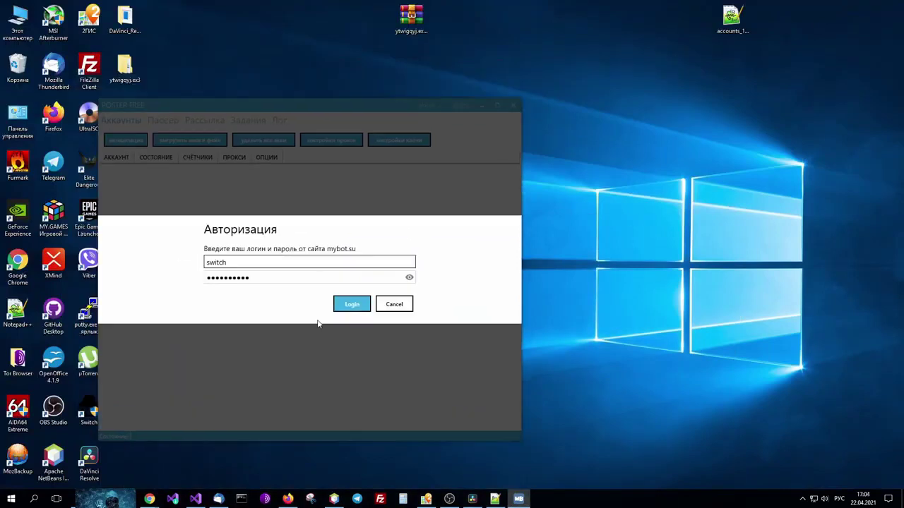
Log in with the entered mybot.su account and open authorization from the Аккаунты tab.
left_click(351, 305)
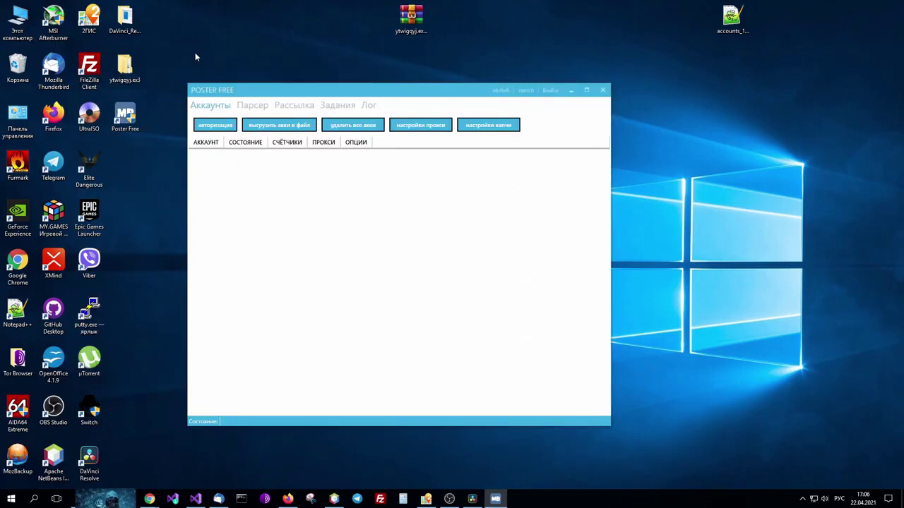
left_click(207, 127)
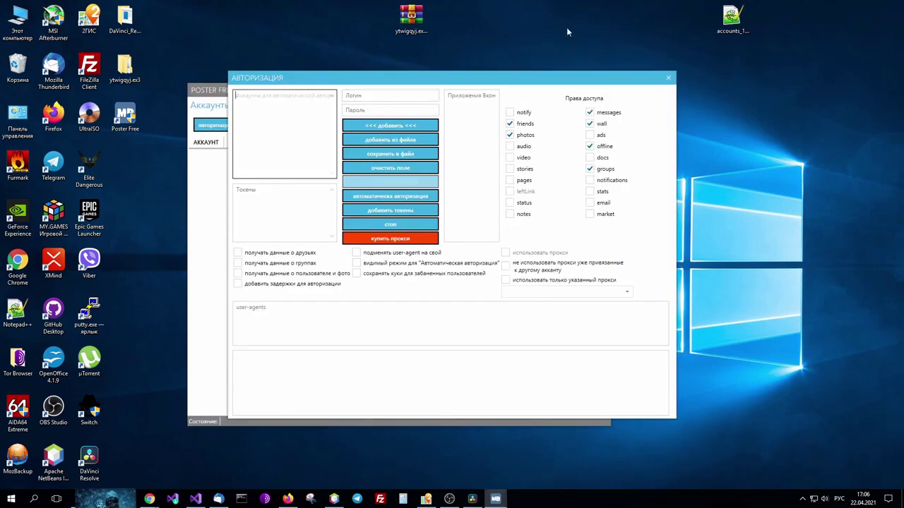
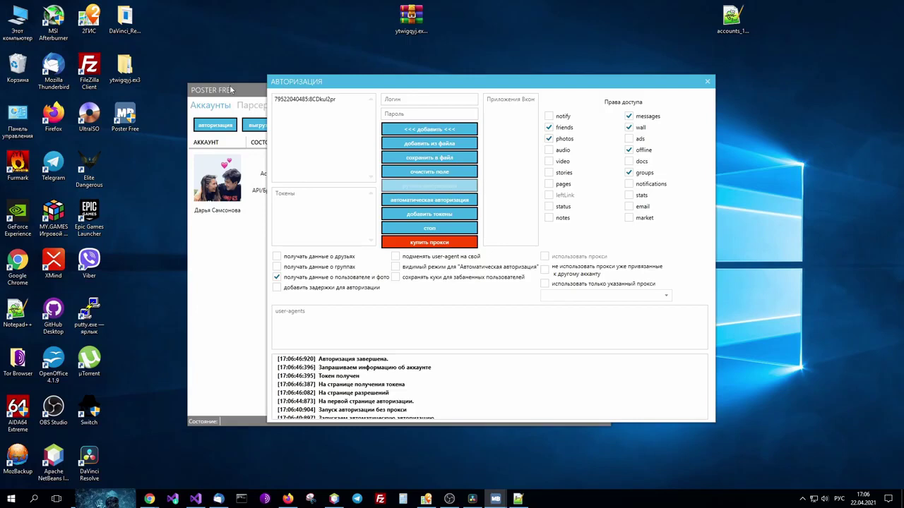
Close the authorization window, then open and close the account export options.
left_click(707, 82)
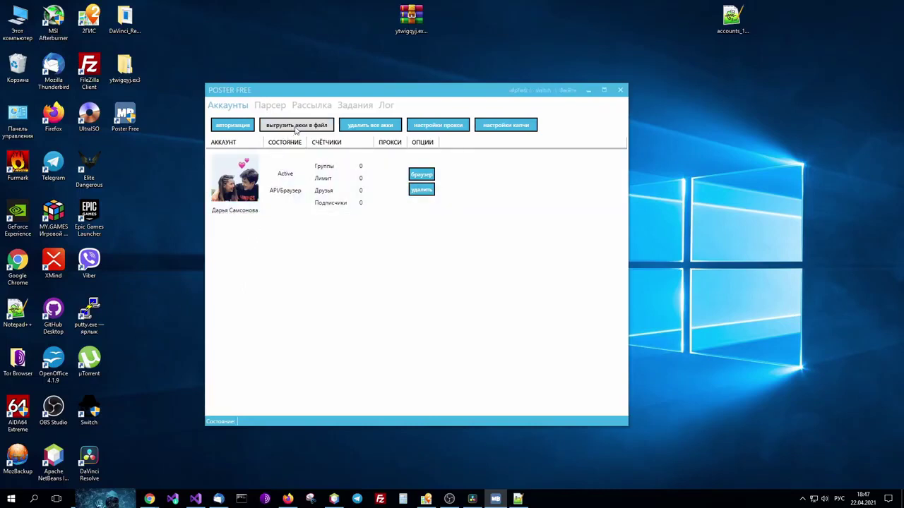
left_click(297, 127)
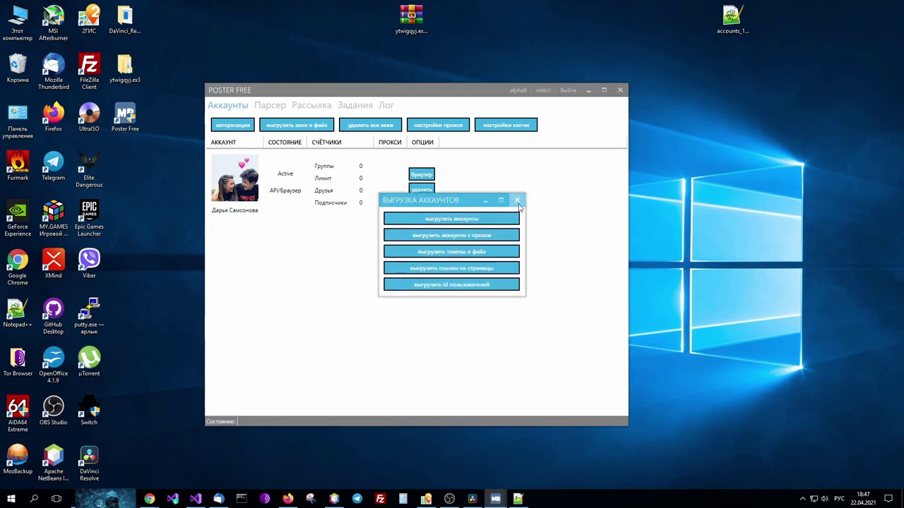
left_click(518, 201)
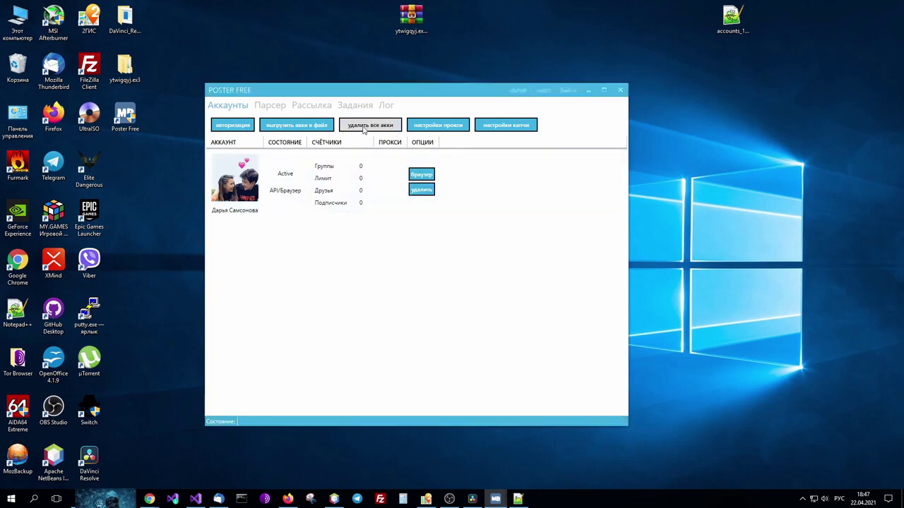
Open the proxy settings, move the window aside, then close it.
left_click(442, 128)
left_click_drag(456, 148, 476, 73)
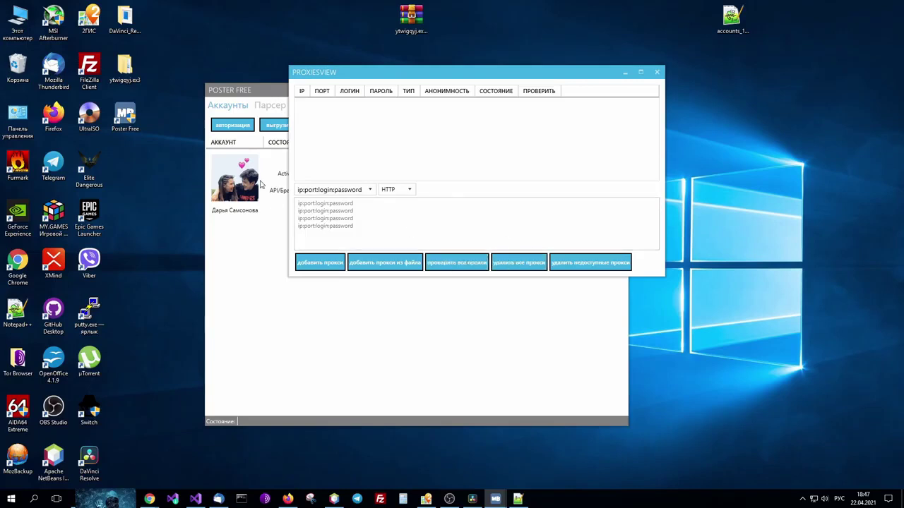
left_click(658, 72)
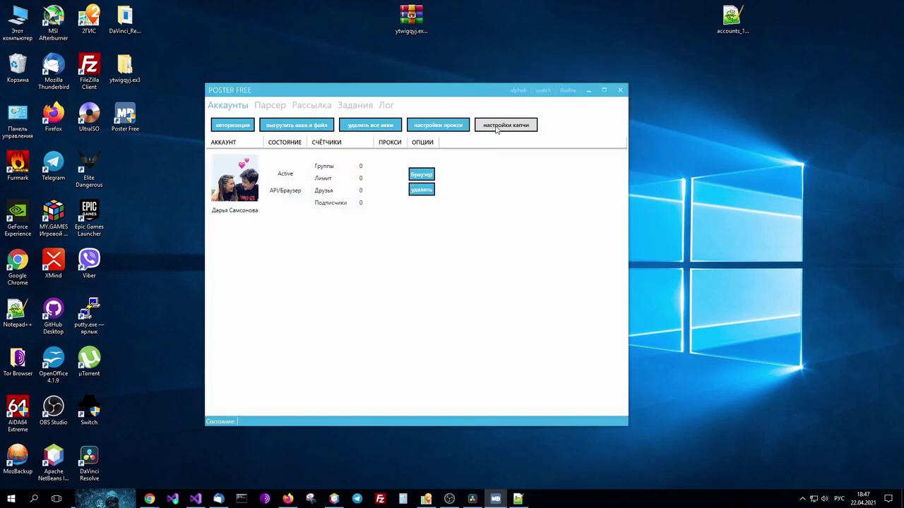
After trying Antigate and RuCaptcha, set captcha solving to Разгадать автоматически and close the settings.
left_click(497, 126)
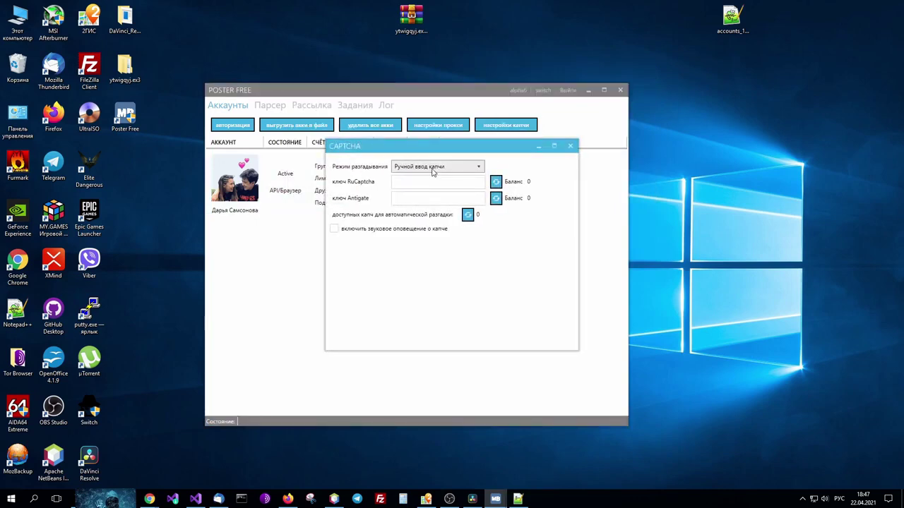
left_click(432, 170)
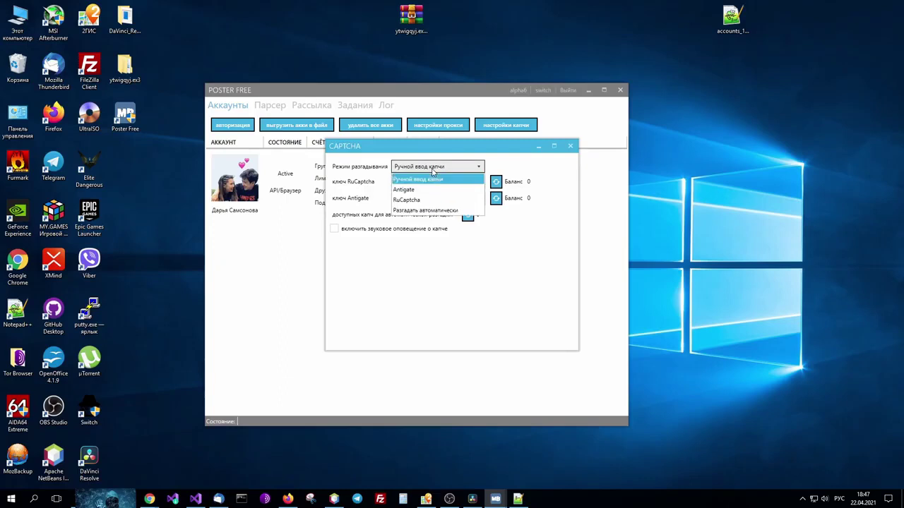
left_click(422, 190)
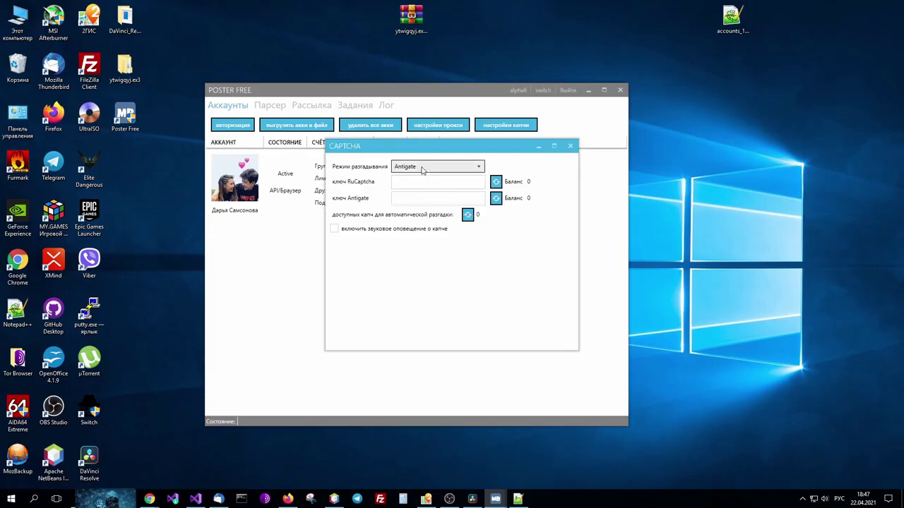
left_click(425, 168)
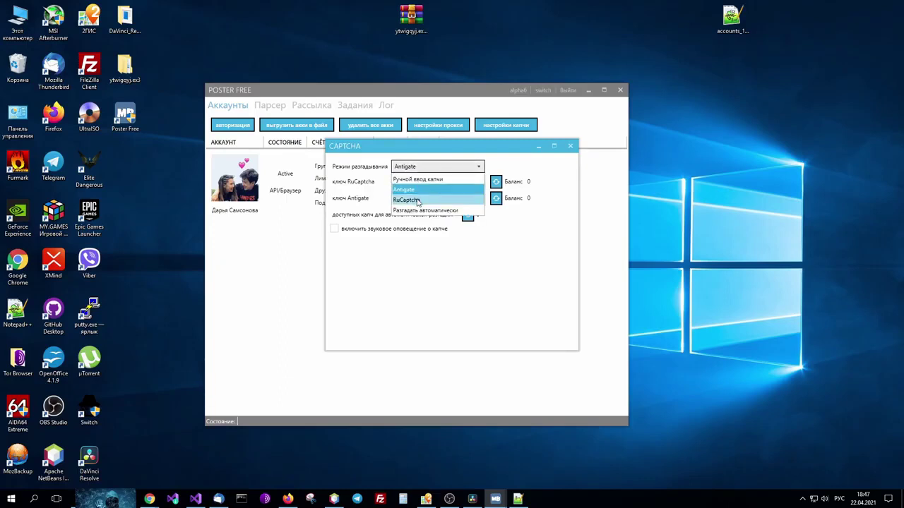
left_click(418, 200)
left_click(452, 168)
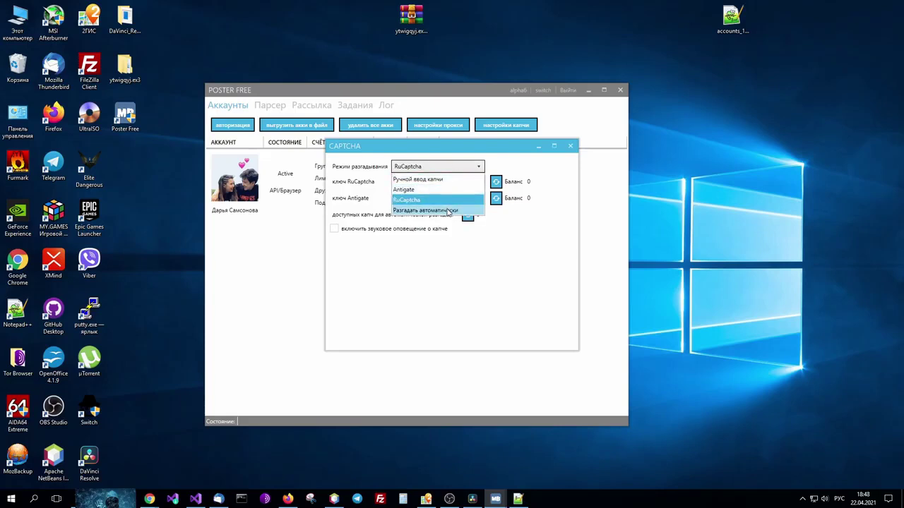
left_click(448, 211)
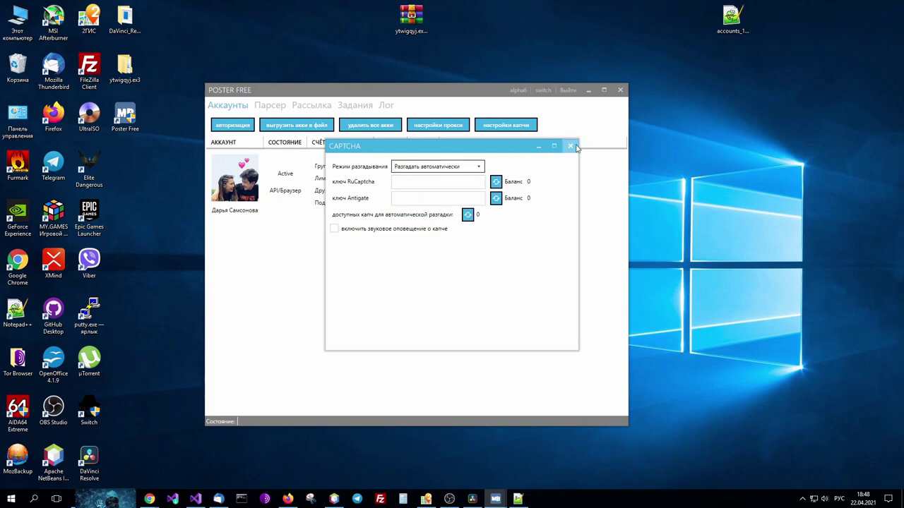
left_click(570, 145)
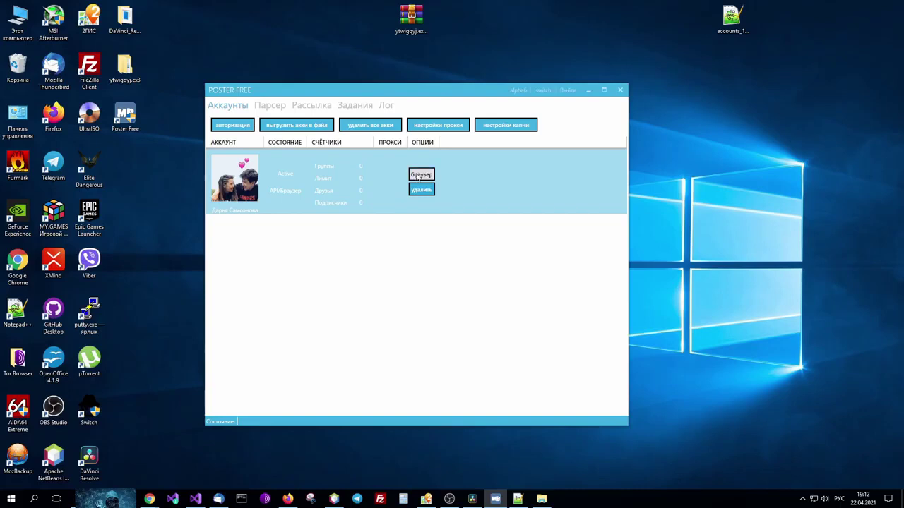
left_click(422, 175)
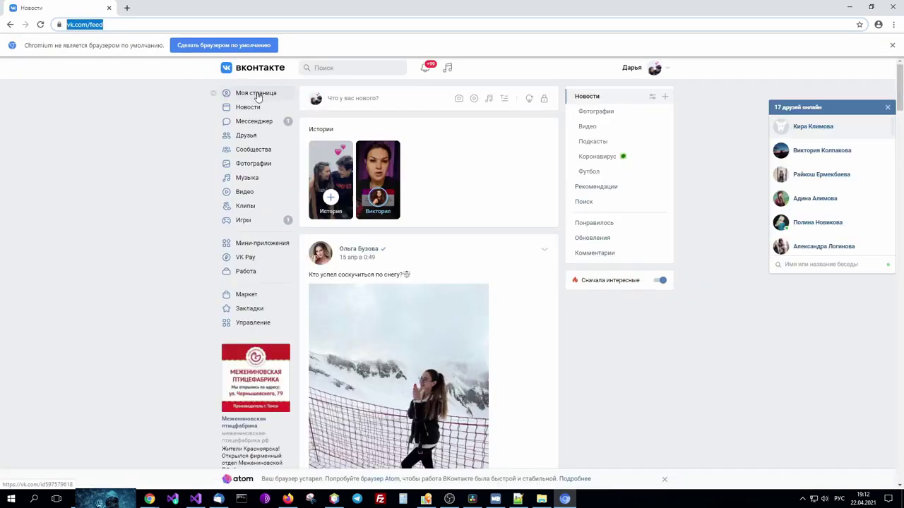
left_click(257, 94)
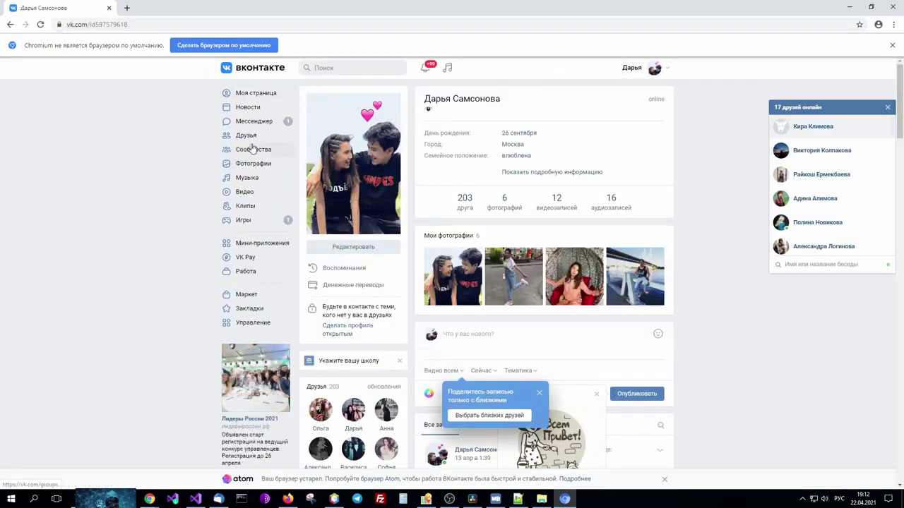
left_click(244, 121)
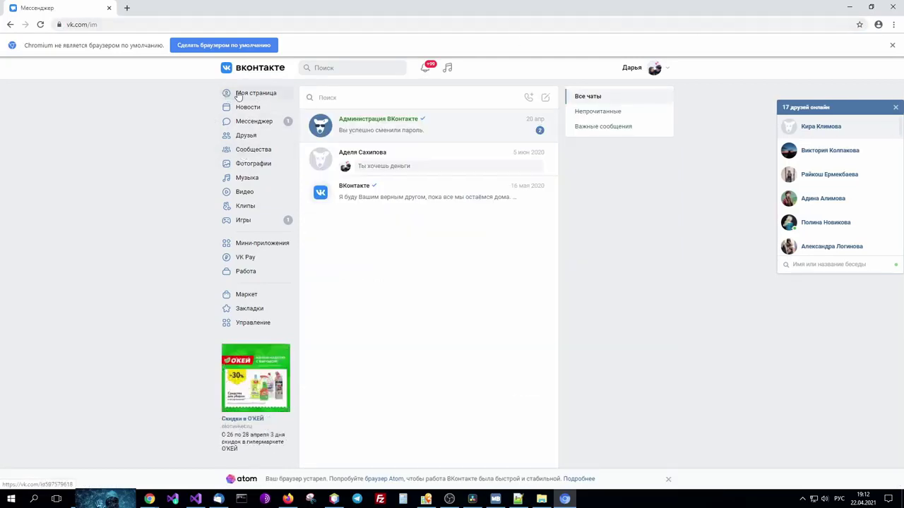
left_click(849, 6)
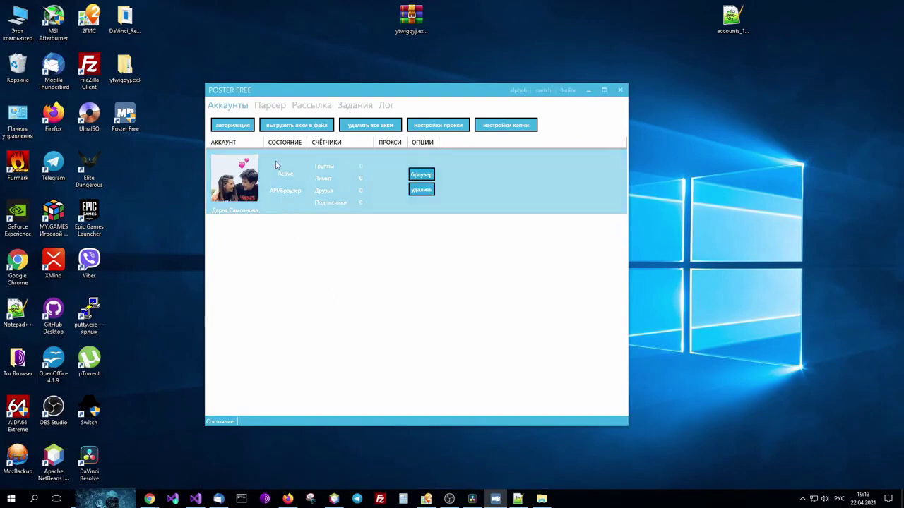
Open the parser, look at the user and city-ID tabs, then return to Группы.
left_click(270, 105)
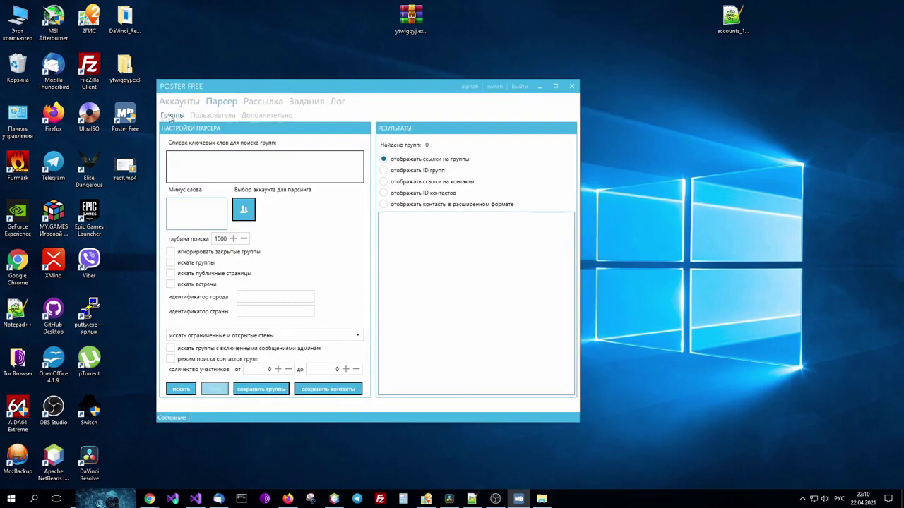
left_click(212, 115)
left_click(261, 116)
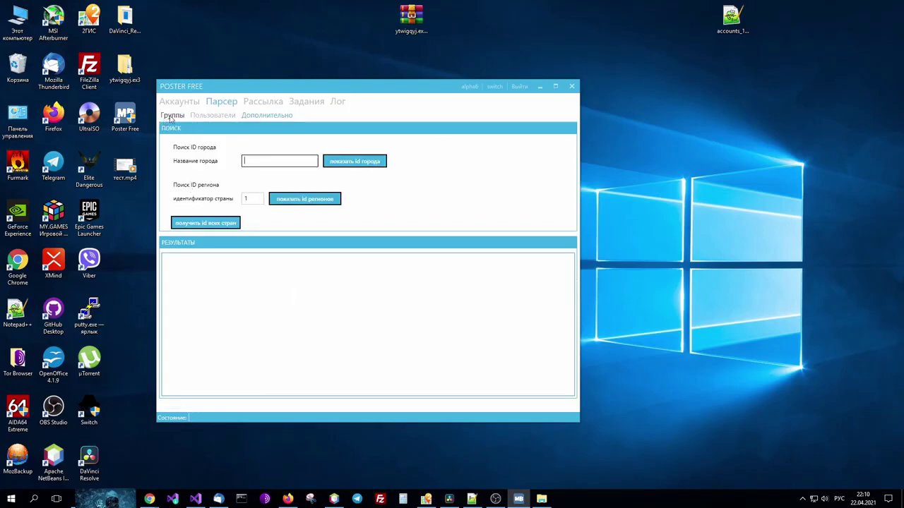
left_click(171, 116)
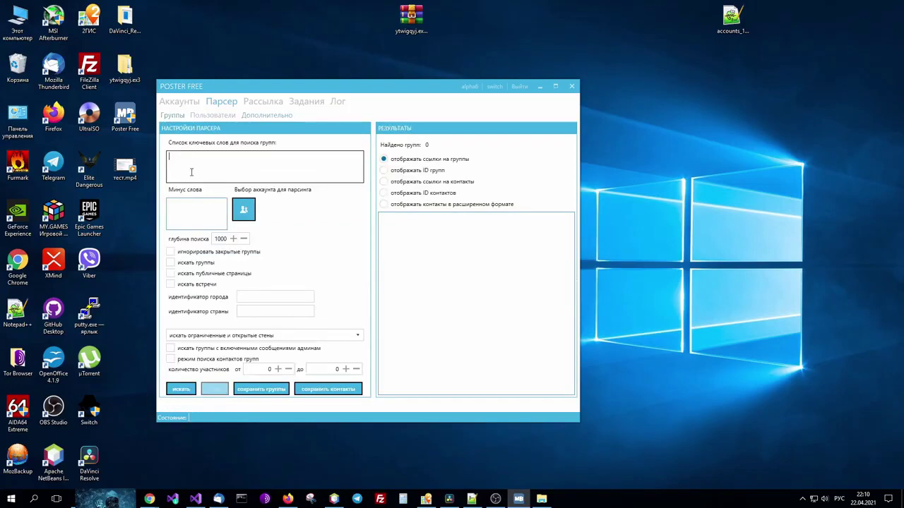
Choose the parsing account, enter keywords 'добавь в друзья' and set search depth to 100.
left_click(243, 211)
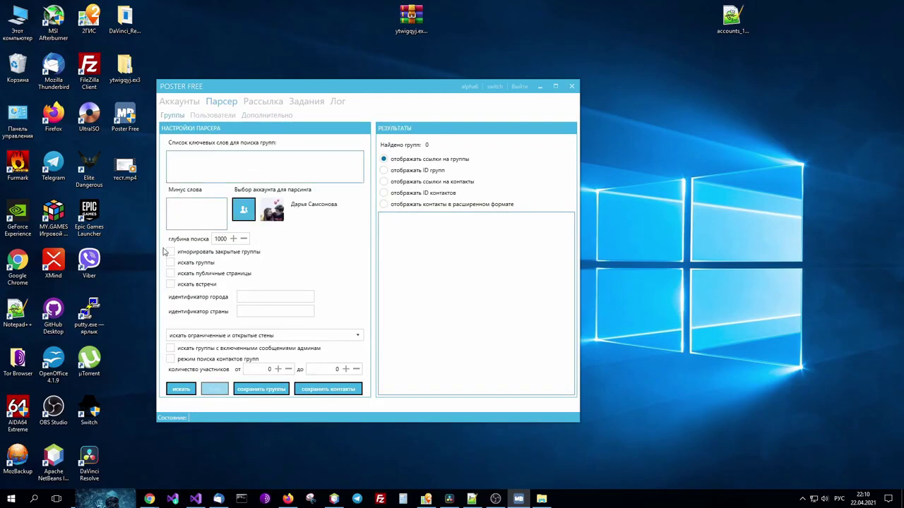
left_click(182, 153)
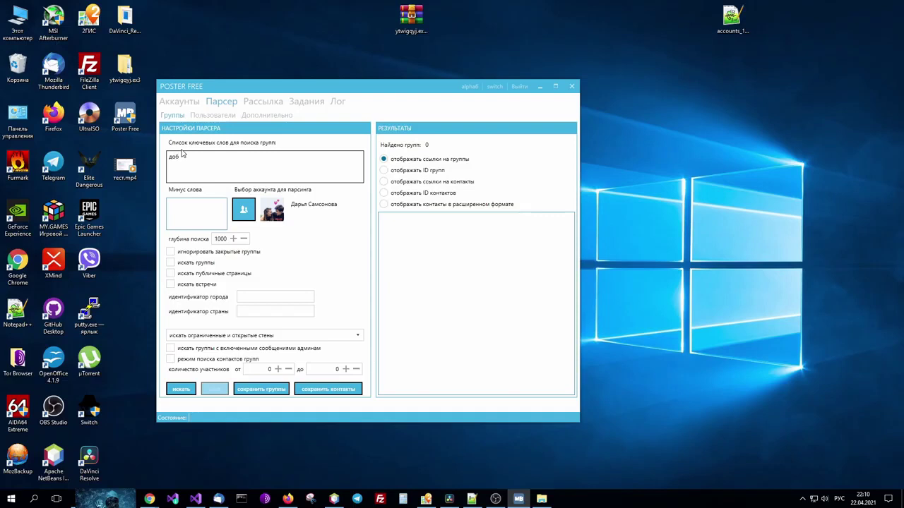
type("друзья")
left_click(228, 241)
left_click_drag(229, 240, 200, 235)
type("100")
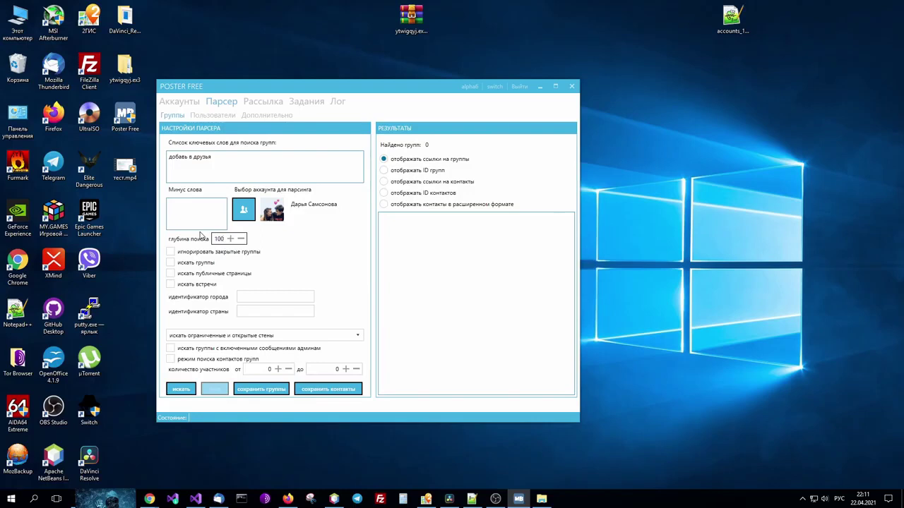
Search any walls and include groups, public pages and meetings.
left_click(225, 335)
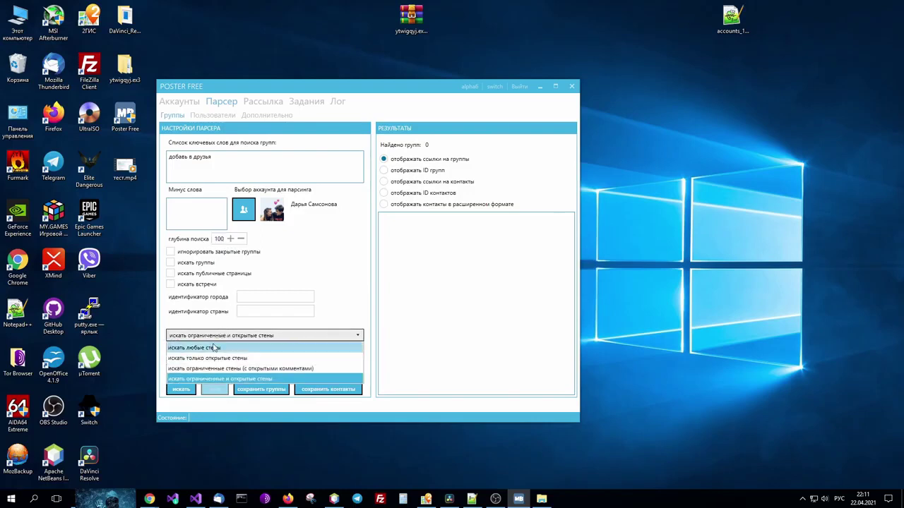
left_click(209, 343)
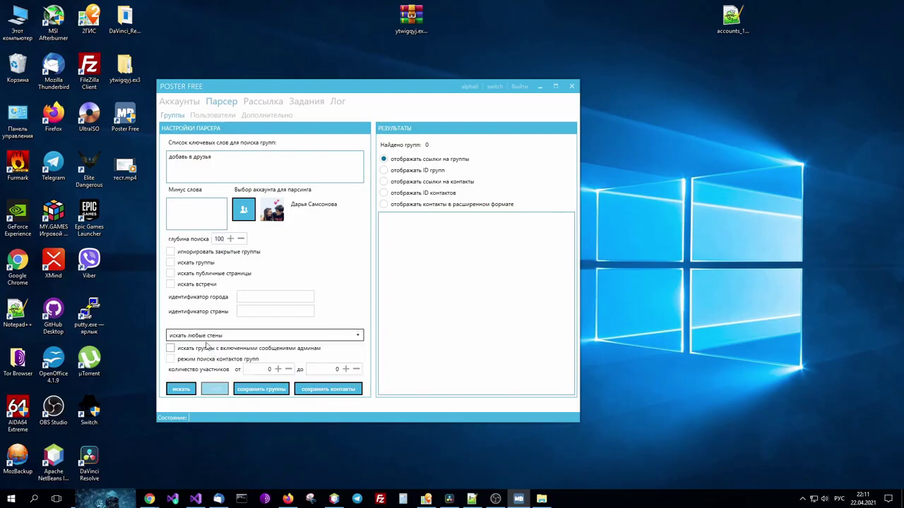
left_click(171, 262)
left_click(171, 274)
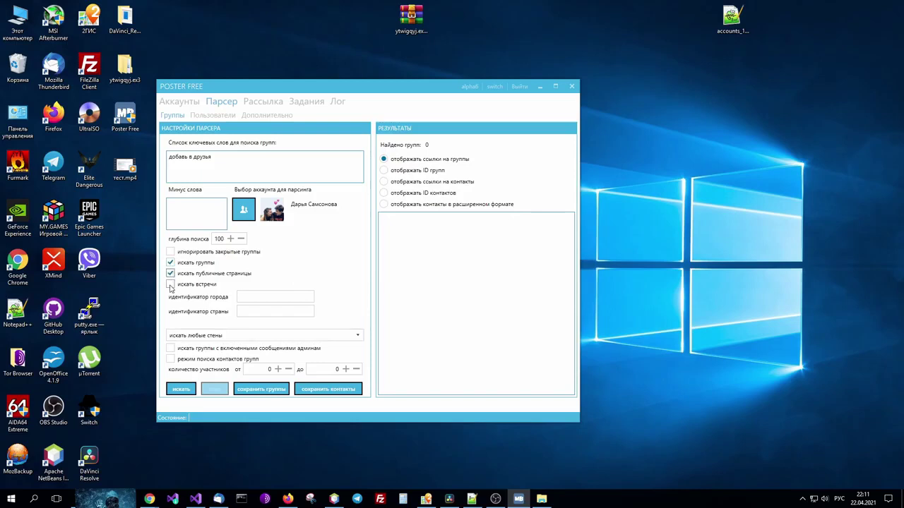
left_click(170, 283)
Run the group search, then rerun it with closed groups ignored to get 98 links.
left_click(181, 390)
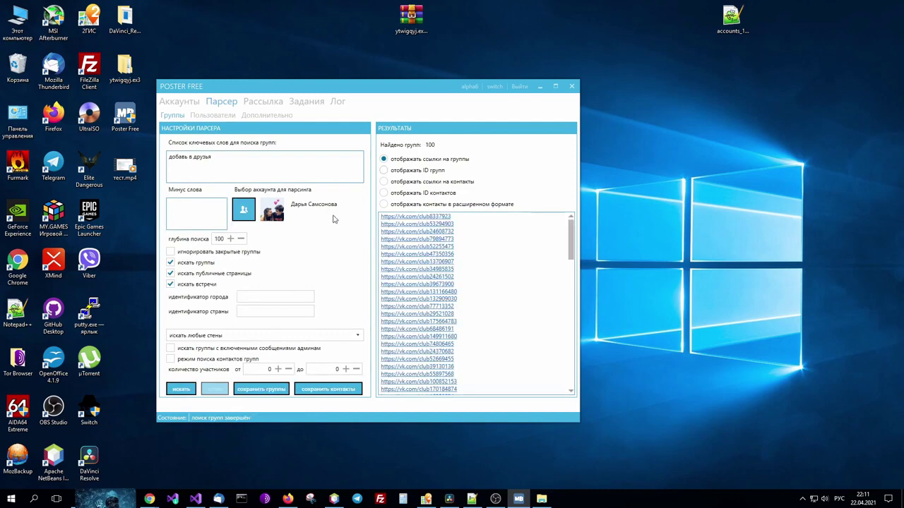
left_click(171, 251)
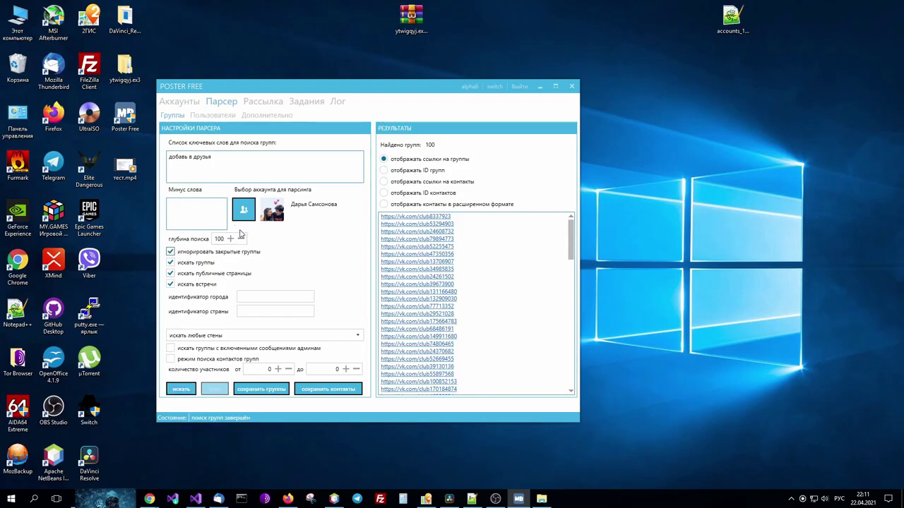
left_click(181, 389)
left_click(187, 209)
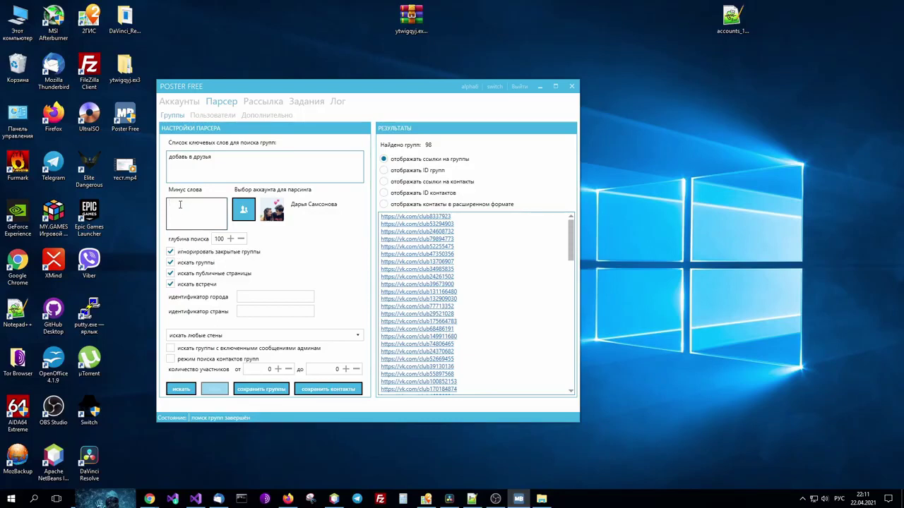
type("знакомства")
left_click(181, 389)
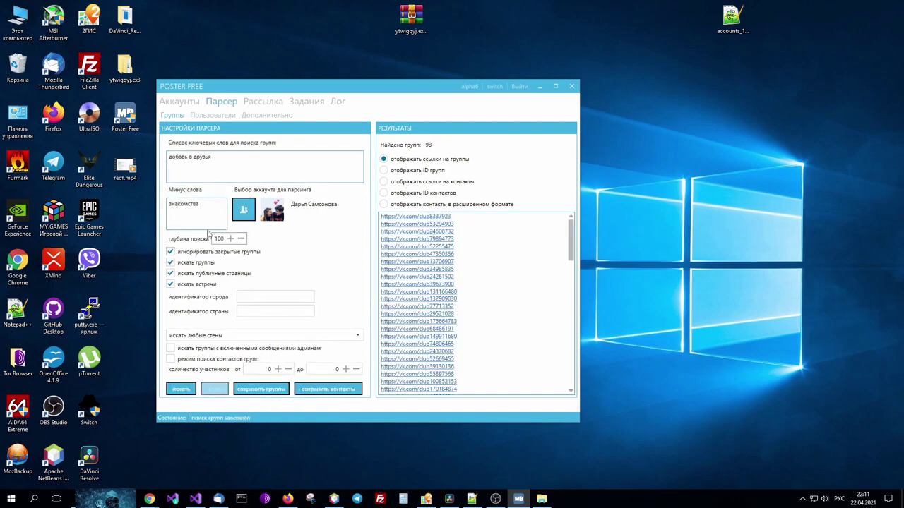
left_click_drag(202, 205, 162, 204)
type("пи")
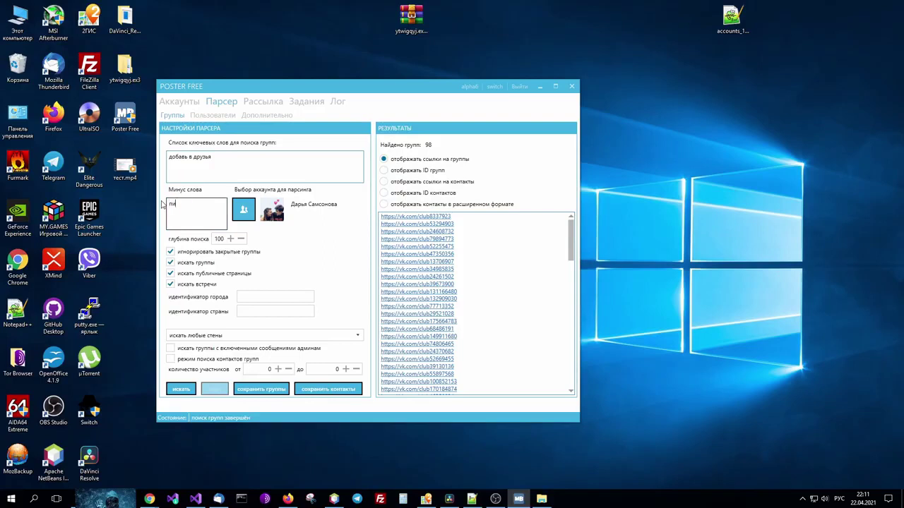
type("ар")
left_click(181, 391)
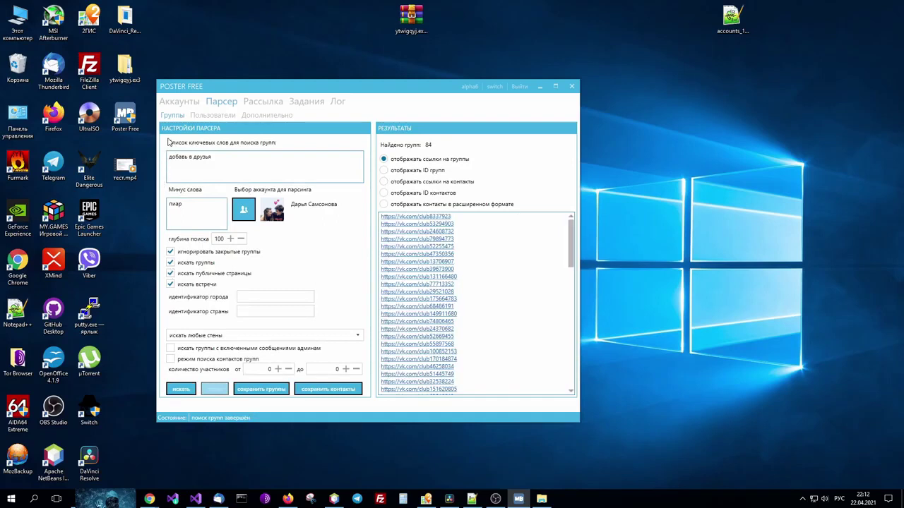
left_click(262, 295)
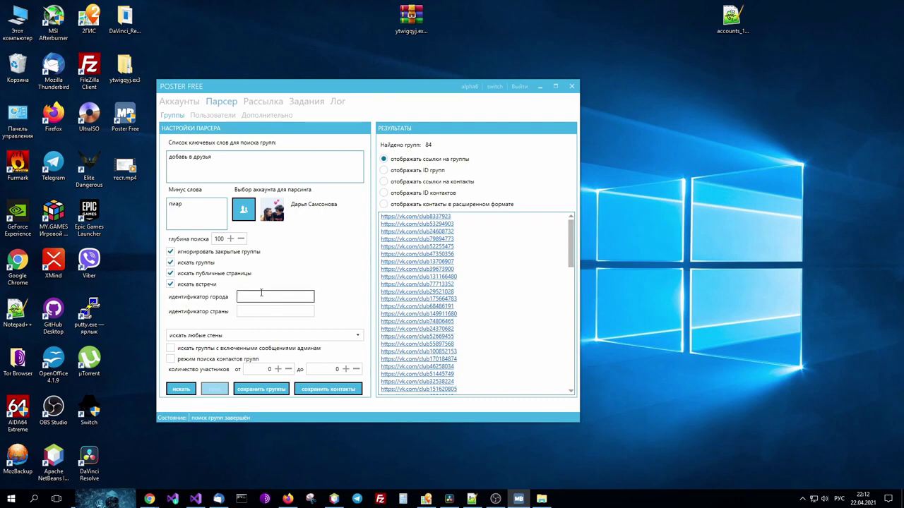
left_click(254, 310)
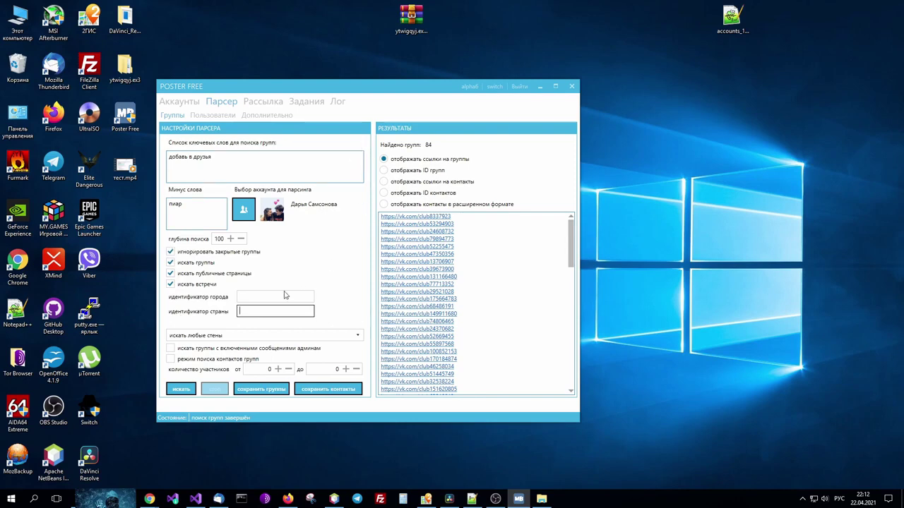
left_click(199, 336)
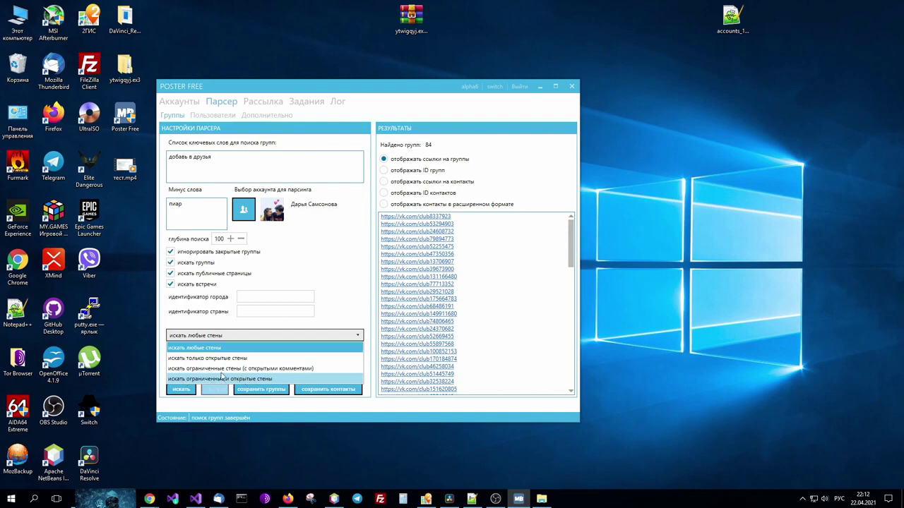
left_click(193, 343)
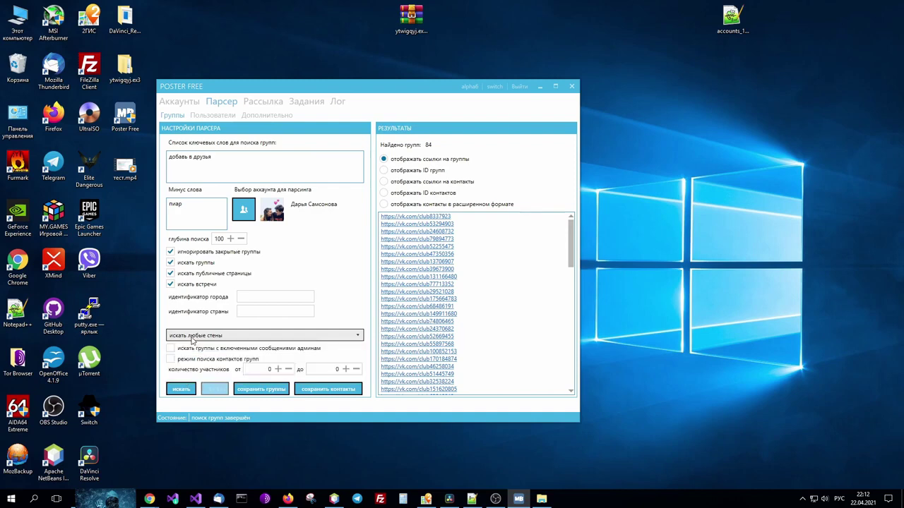
left_click(193, 339)
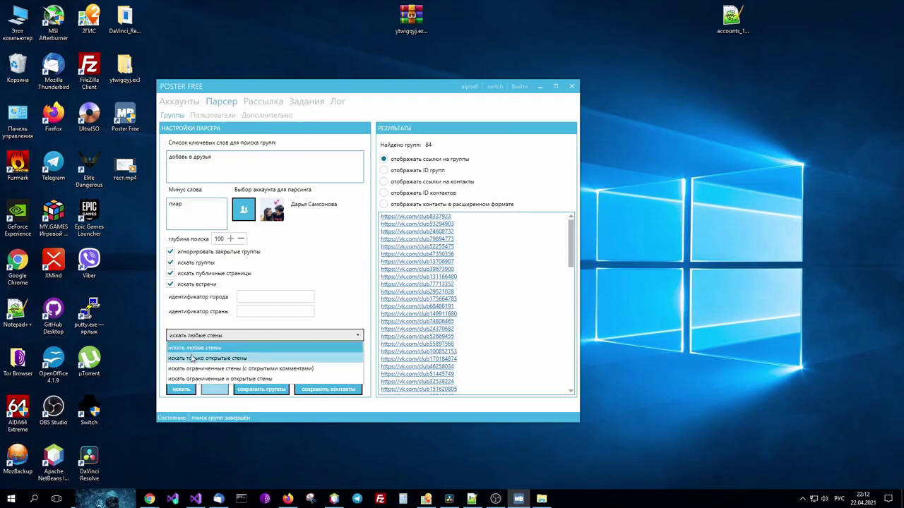
left_click(195, 336)
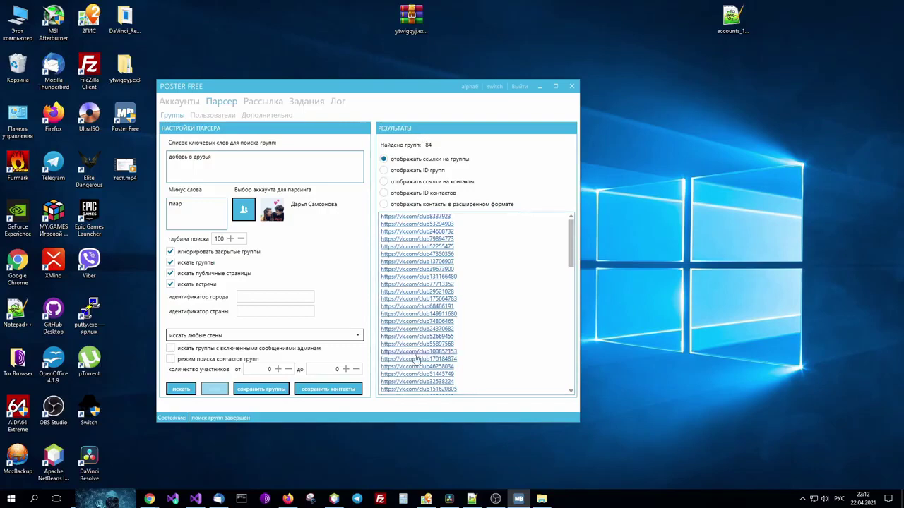
left_click(232, 338)
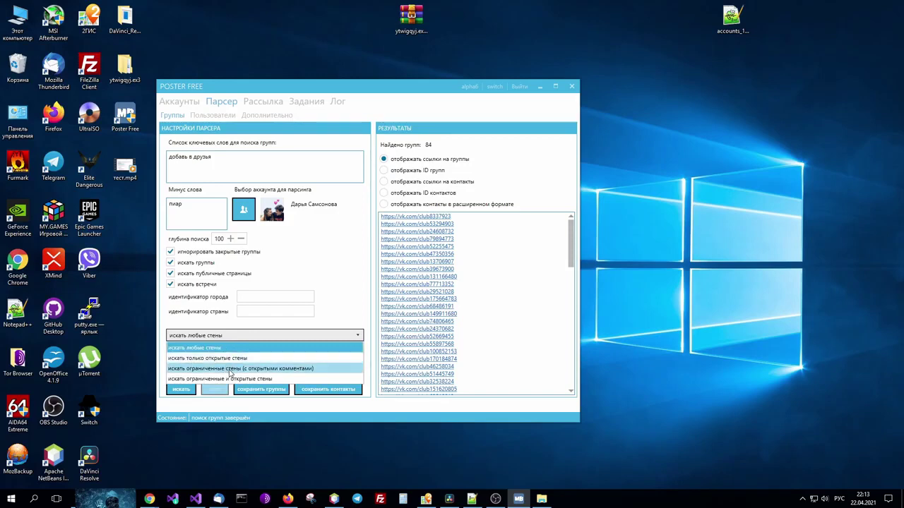
left_click(222, 348)
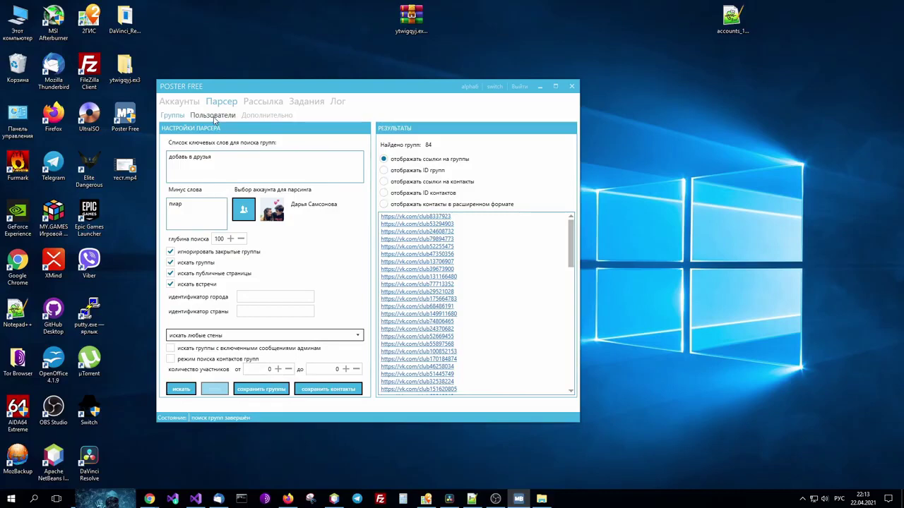
Switch to the user parser, leaving both genders and the age and birthday filters off.
left_click(214, 115)
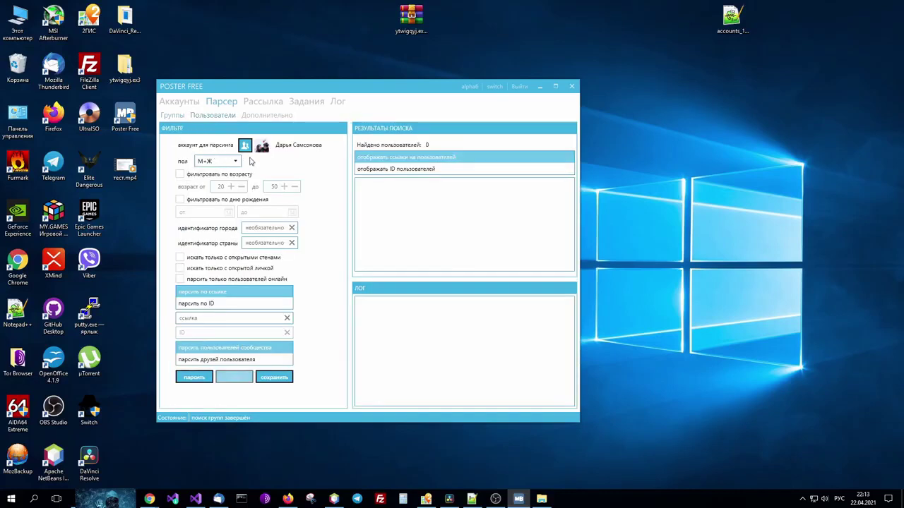
left_click(237, 162)
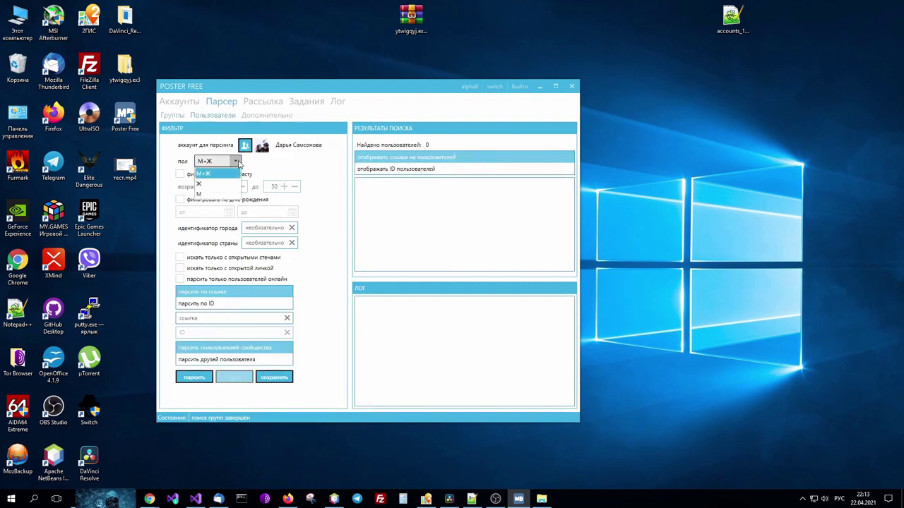
left_click(236, 161)
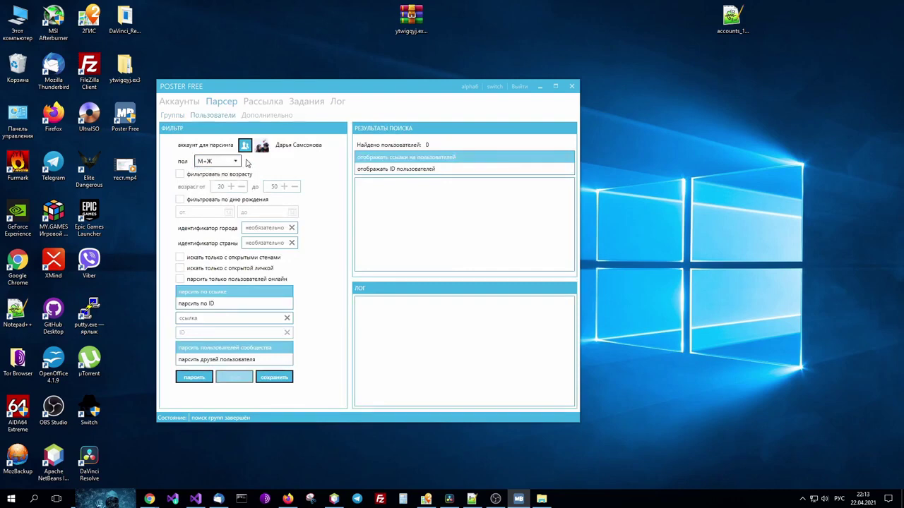
left_click(181, 174)
left_click(180, 174)
left_click(181, 201)
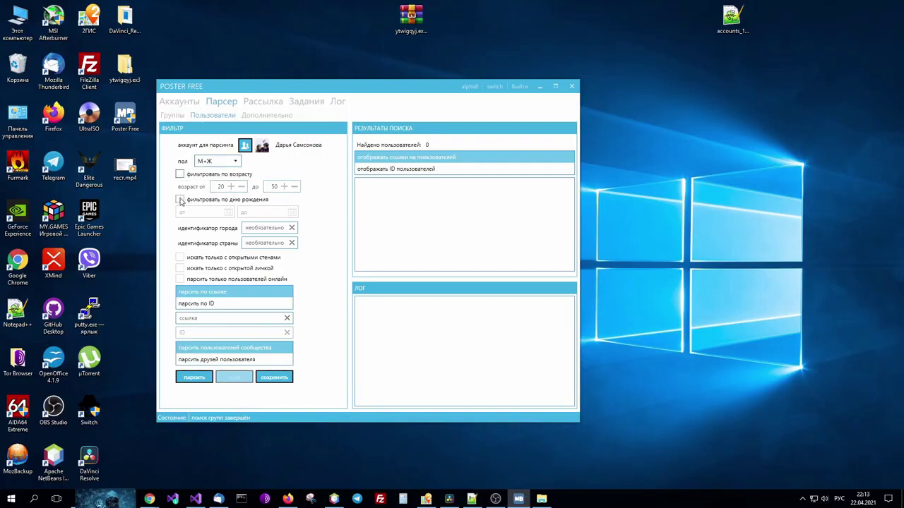
left_click(181, 200)
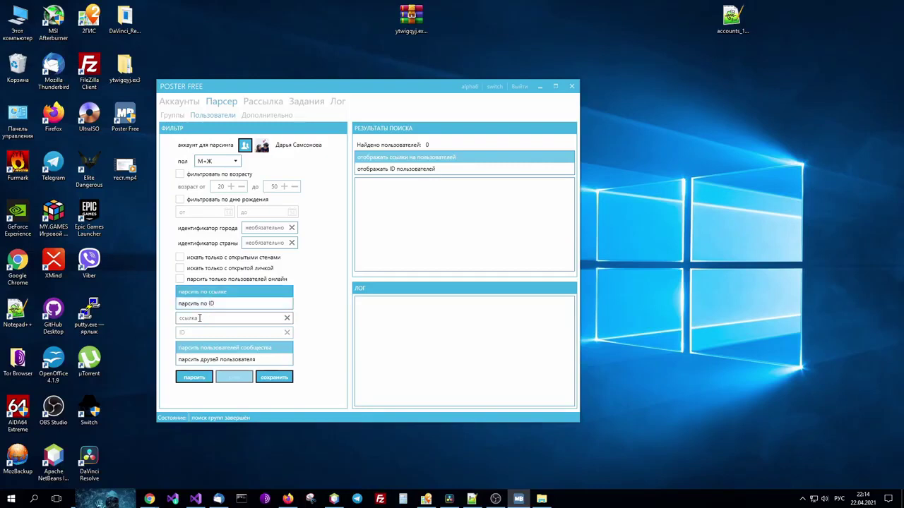
Try the parse-by-user-ID and user's-friends options.
left_click(193, 318)
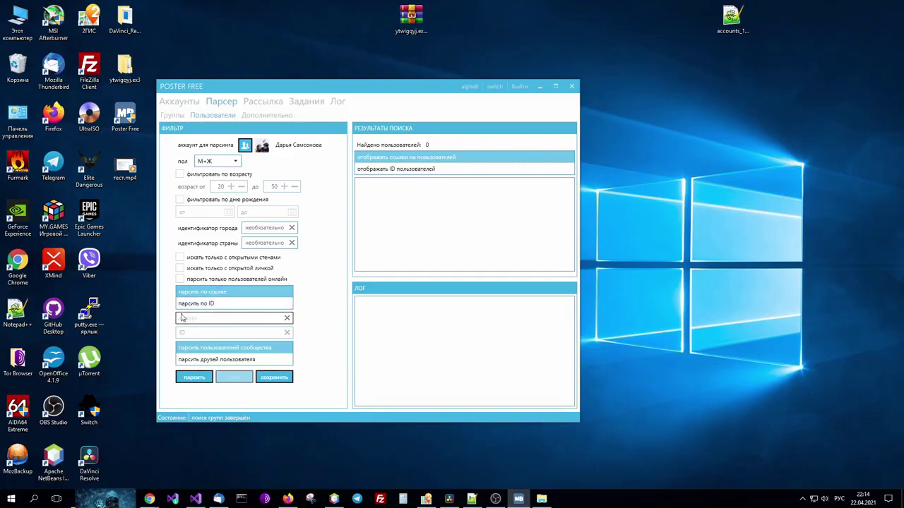
left_click(193, 304)
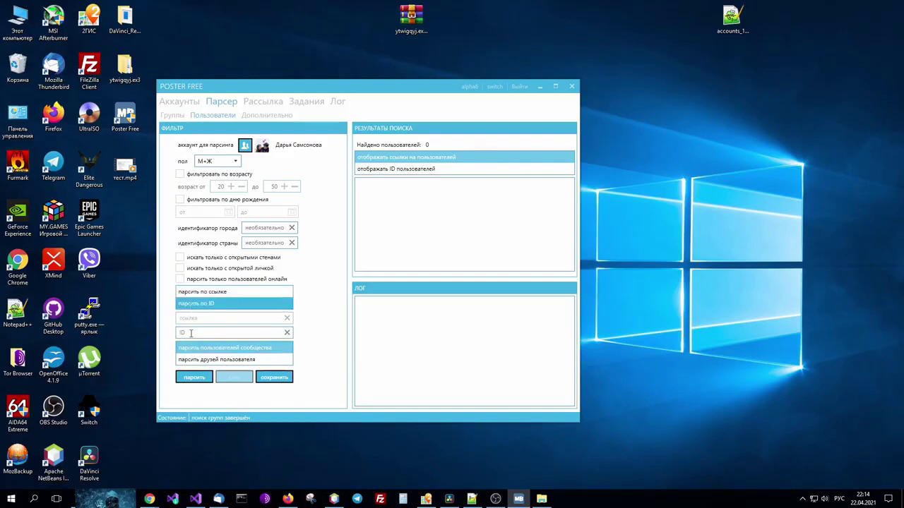
left_click(190, 333)
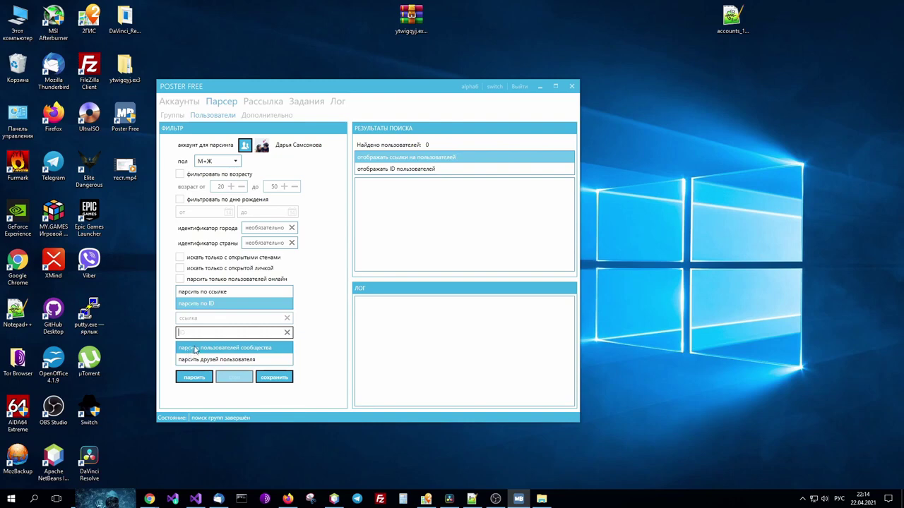
left_click(196, 362)
left_click(196, 362)
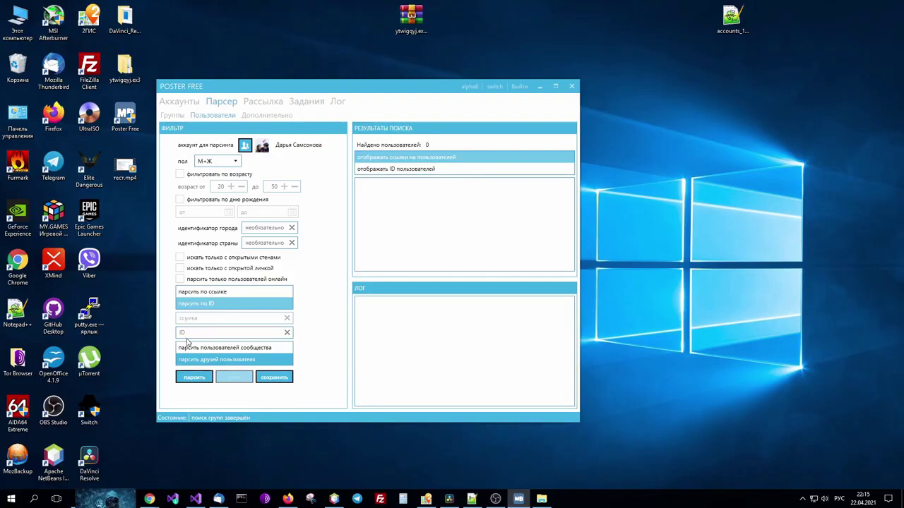
left_click(202, 294)
left_click(187, 319)
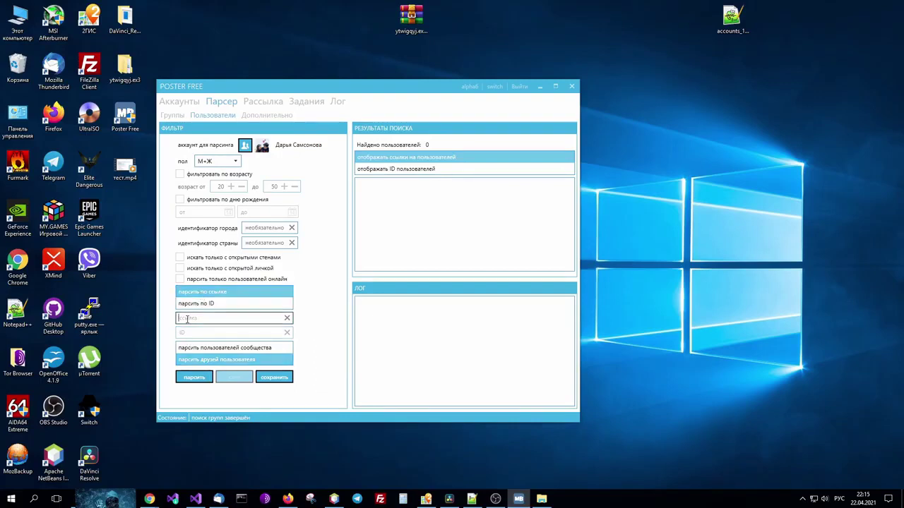
right_click(187, 320)
left_click(216, 357)
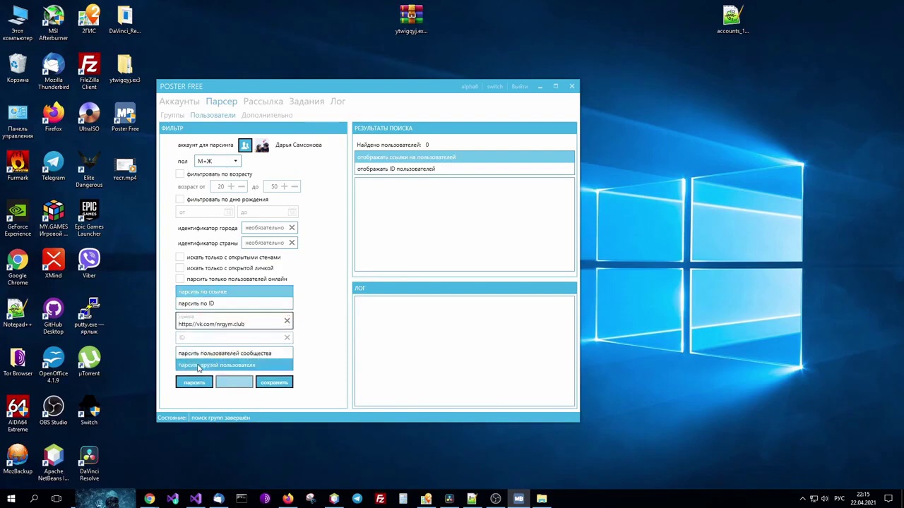
left_click(202, 354)
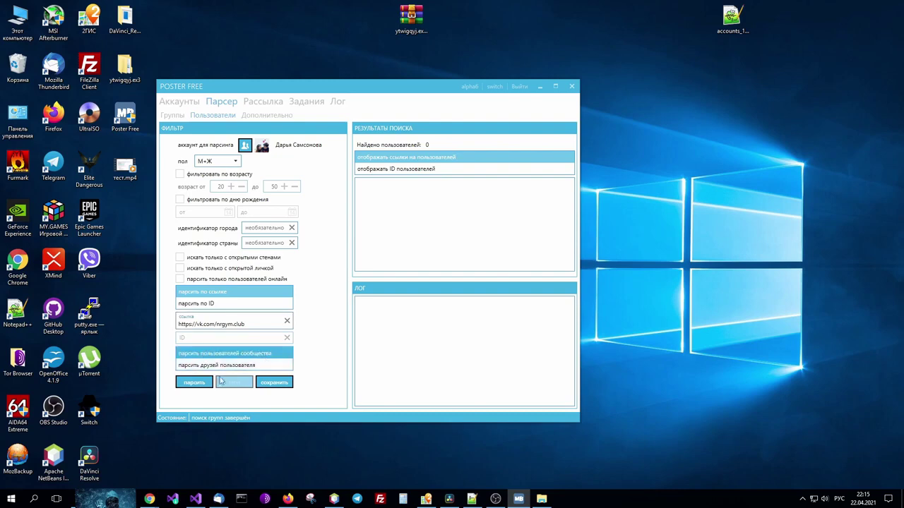
left_click(189, 382)
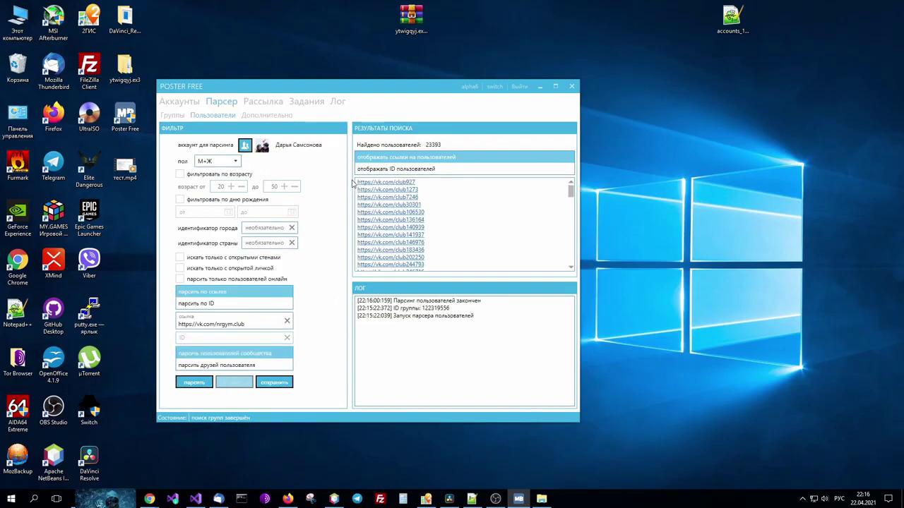
Scroll through the 23393 parsed user links to review them.
scroll(413, 218, "down", 5)
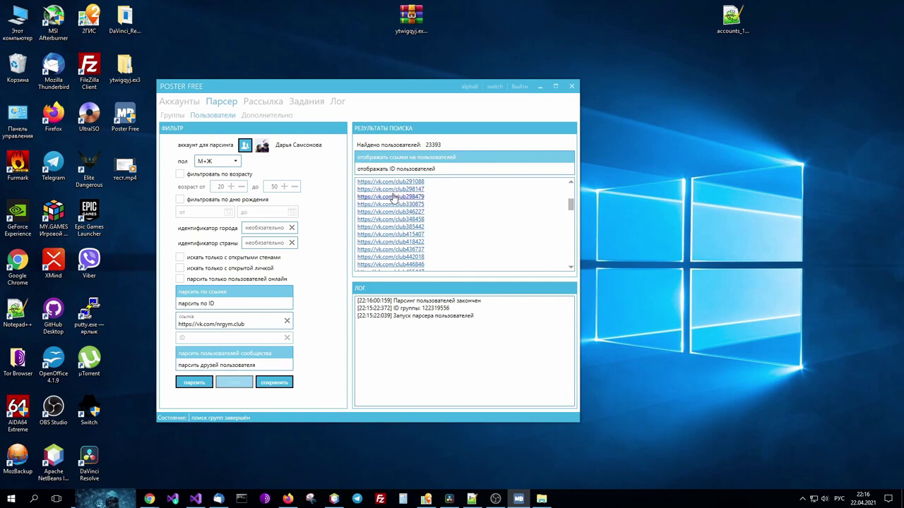
scroll(394, 197, "up", 3)
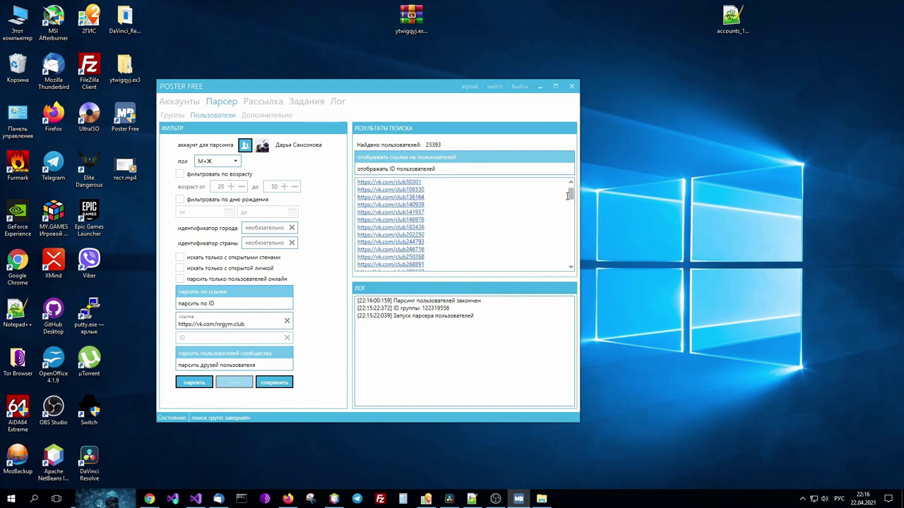
left_click_drag(569, 196, 567, 257)
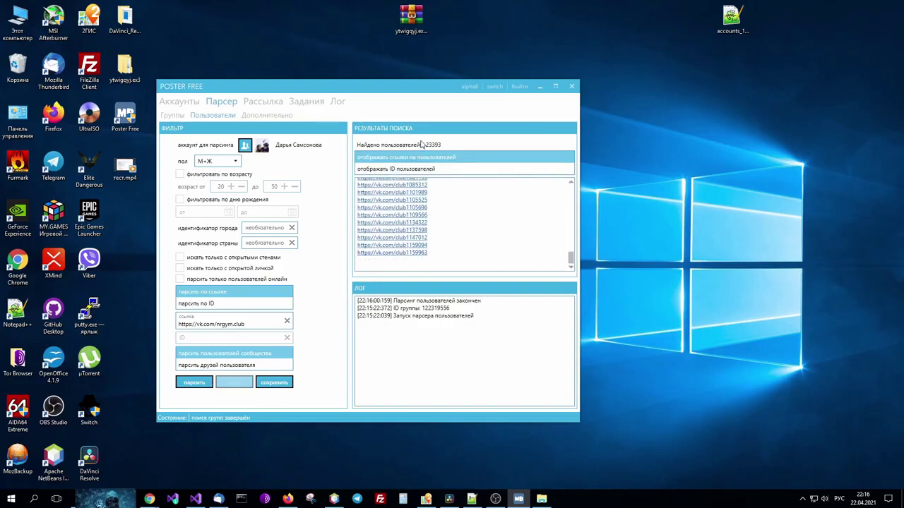
Save the user links to a file and check 5555.txt in the text editor.
left_click(275, 383)
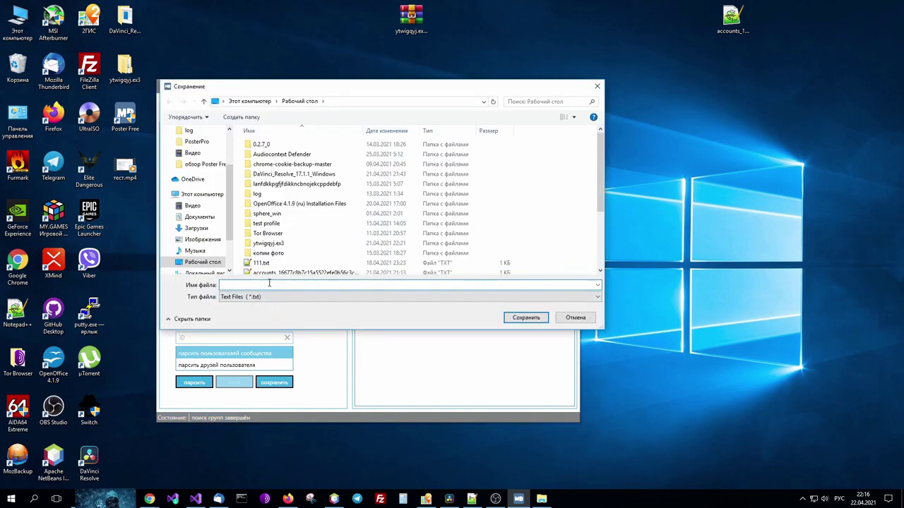
type("1111")
left_click(536, 318)
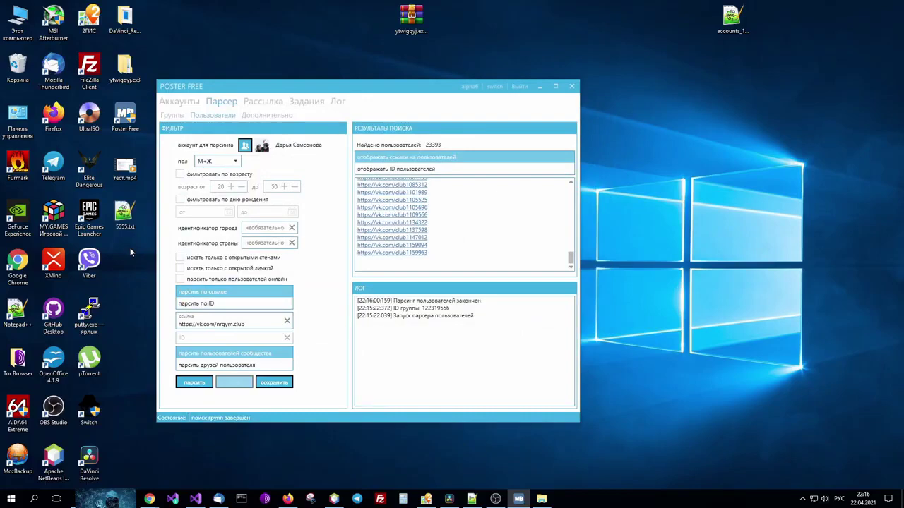
double_click(124, 214)
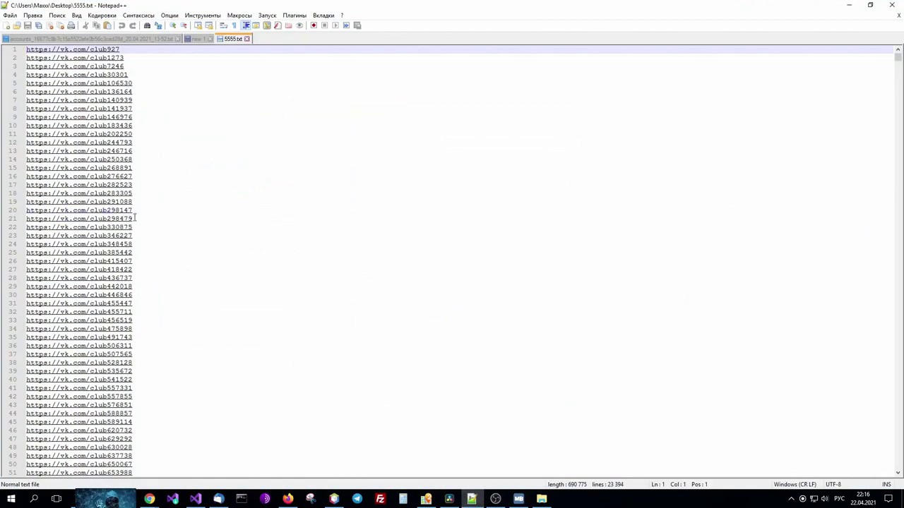
scroll(134, 228, "down", 13)
scroll(183, 276, "down", 20)
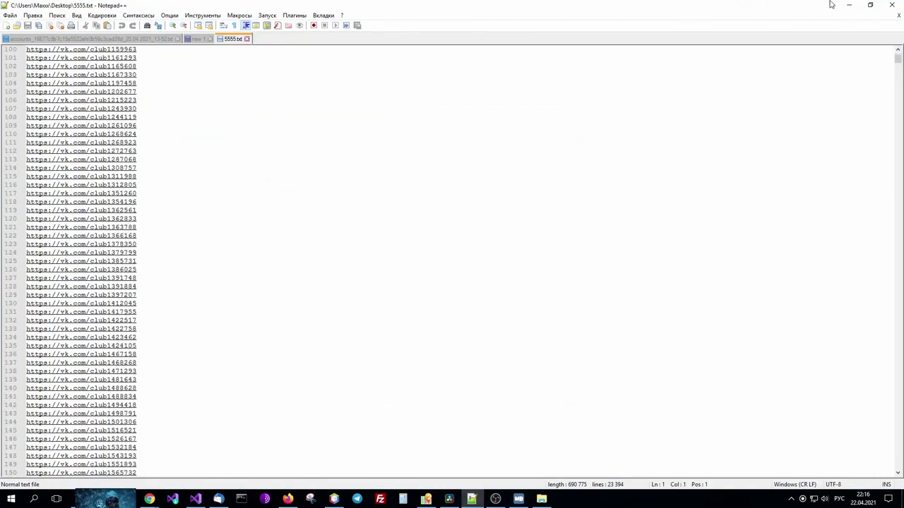
left_click(847, 5)
Show the results as numeric user IDs and save them over 5555.txt.
left_click(395, 157)
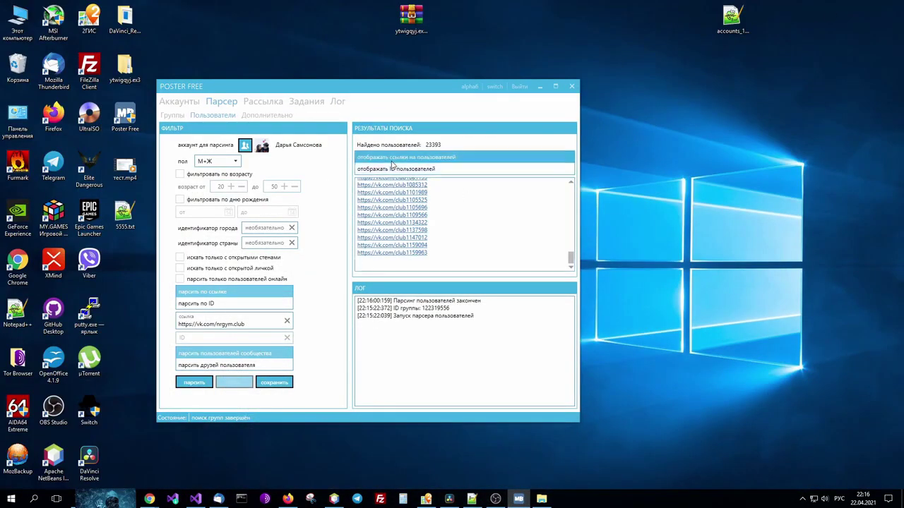
left_click(394, 170)
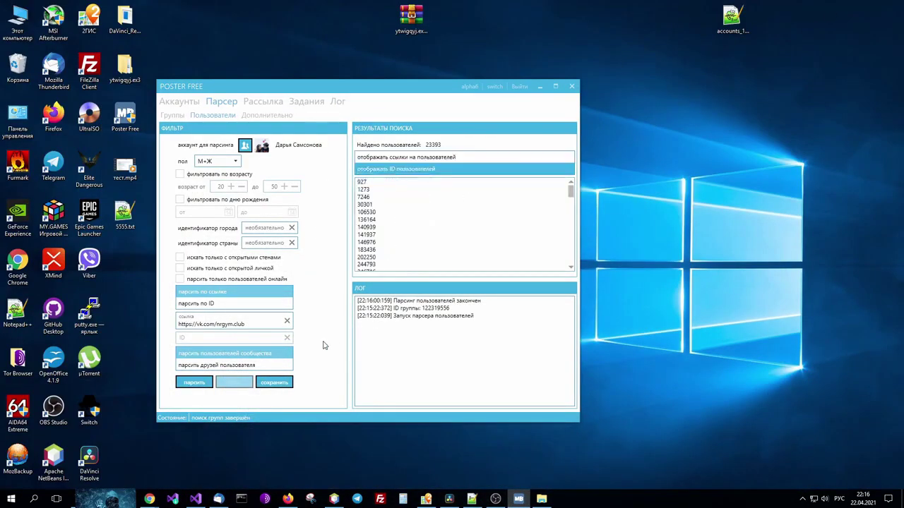
left_click(274, 384)
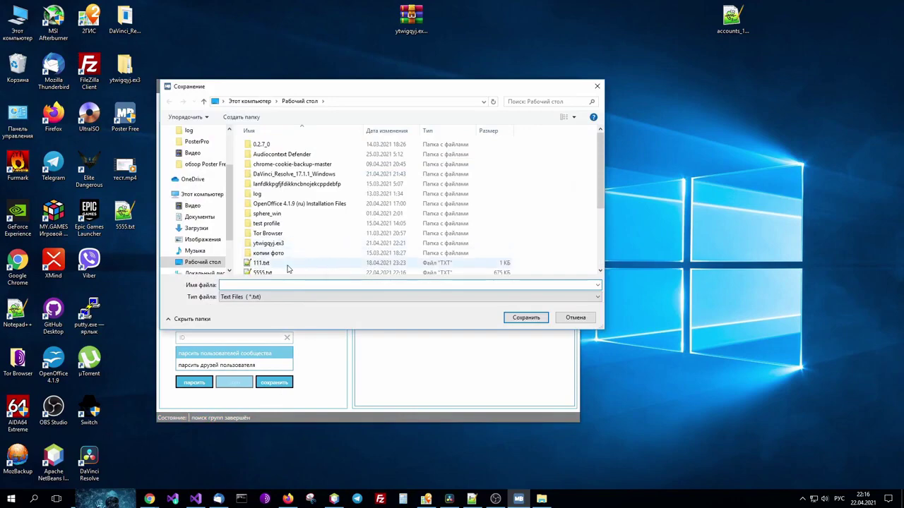
left_click(276, 273)
left_click(526, 317)
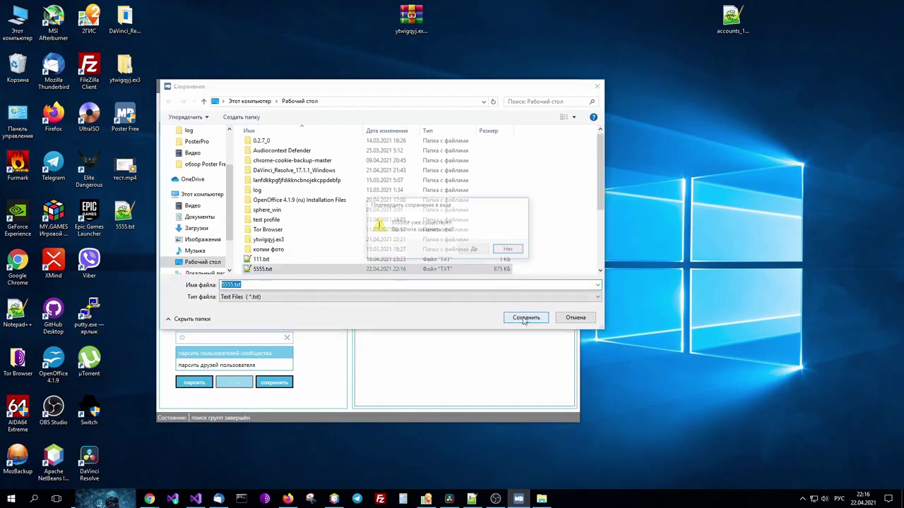
left_click(475, 249)
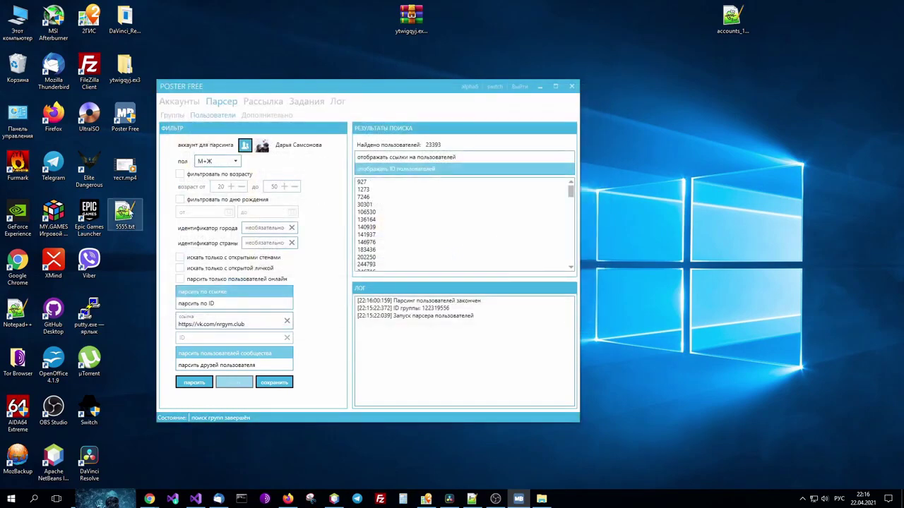
Reopen 5555.txt and reload it to confirm the numeric IDs.
double_click(126, 212)
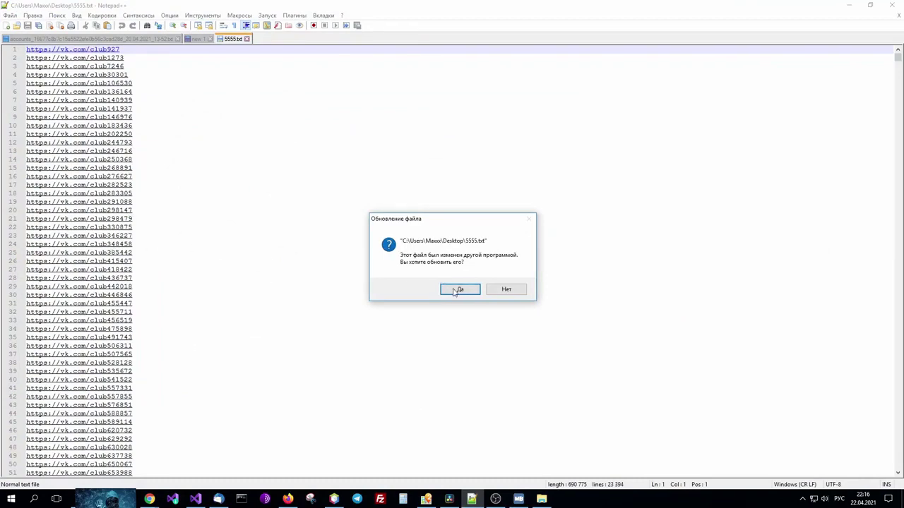
left_click(458, 289)
scroll(45, 67, "down", 5)
scroll(42, 79, "up", 5)
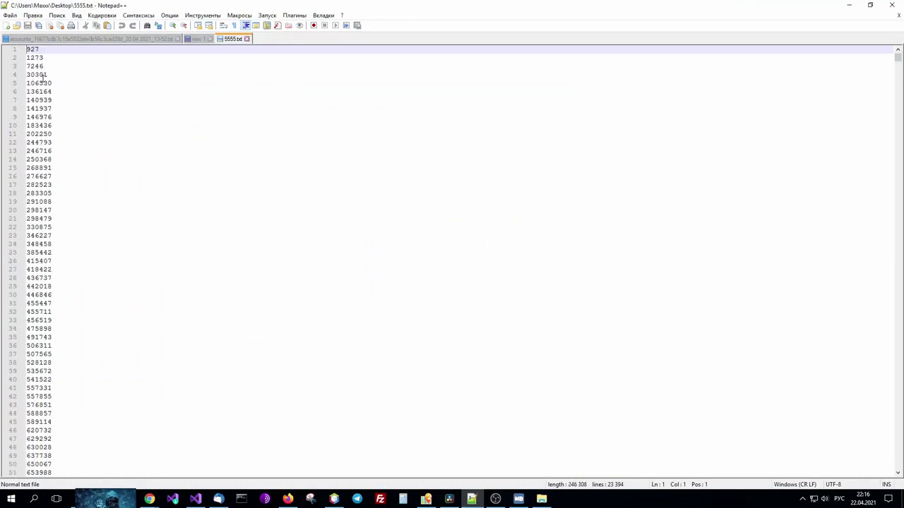
left_click(849, 5)
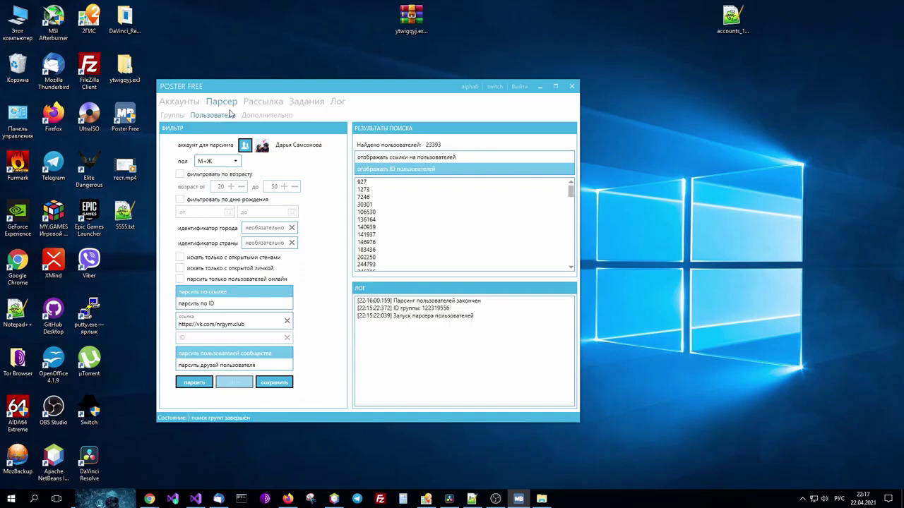
Open the mailing section and cycle through the sending modes, ending on постить только на стены.
left_click(270, 103)
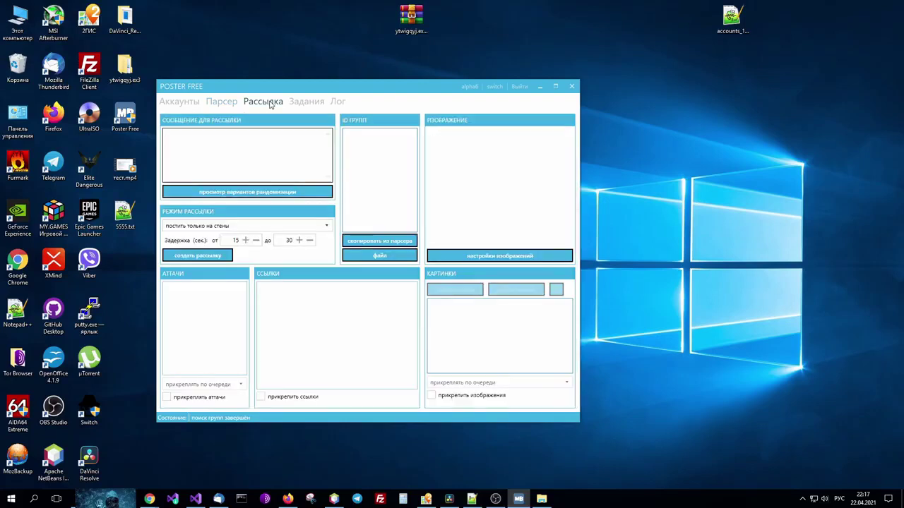
left_click(227, 226)
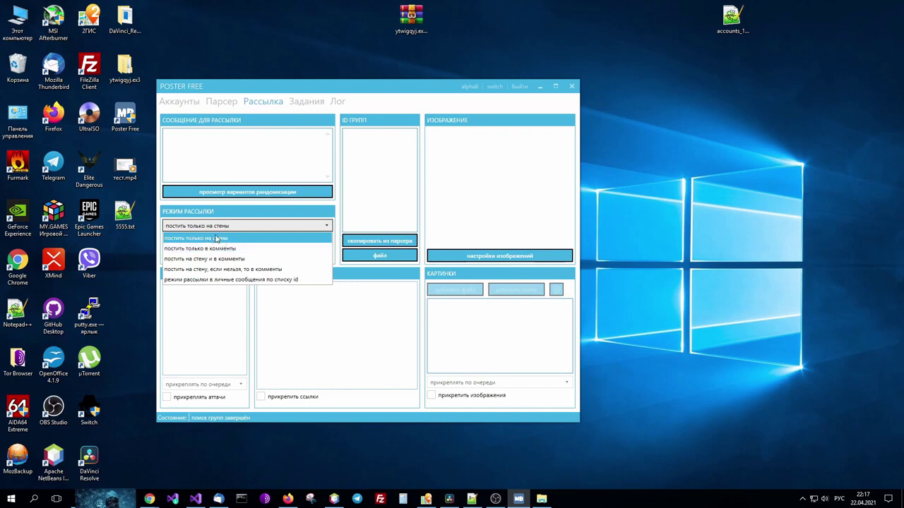
left_click(216, 252)
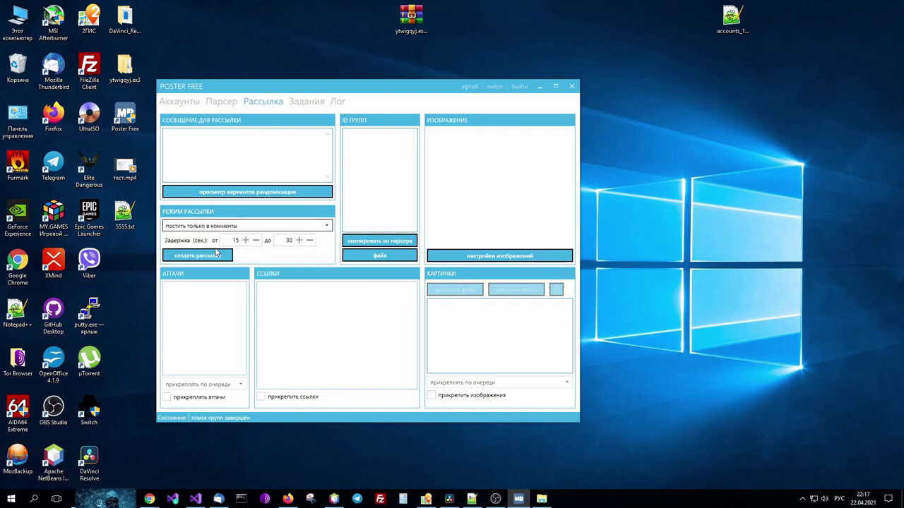
left_click(215, 228)
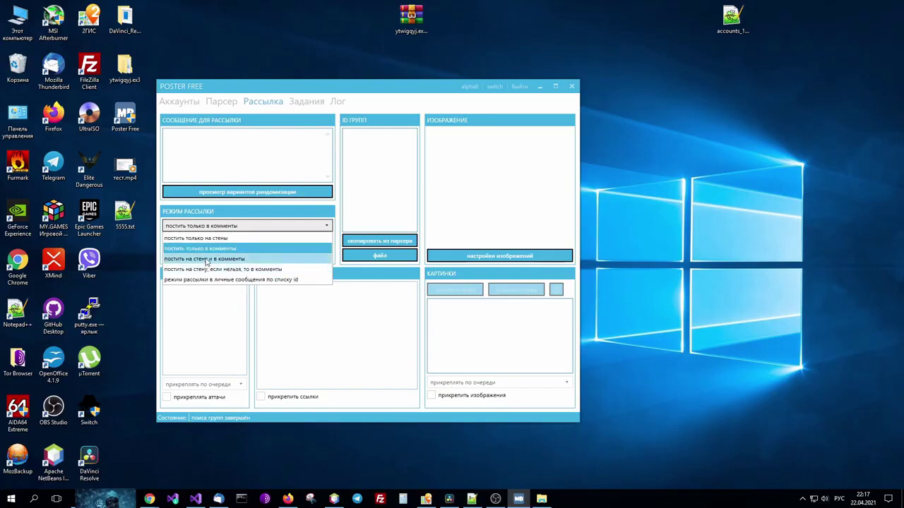
left_click(205, 259)
left_click(214, 227)
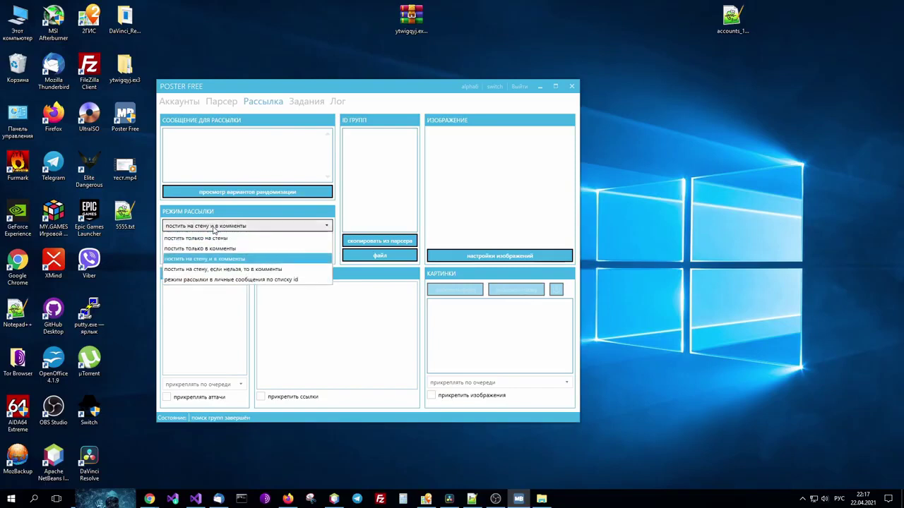
left_click(212, 269)
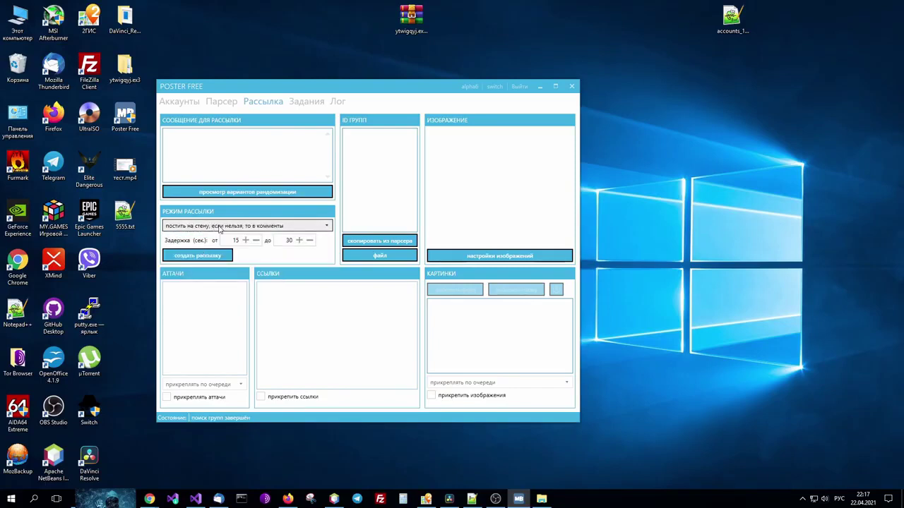
left_click(221, 228)
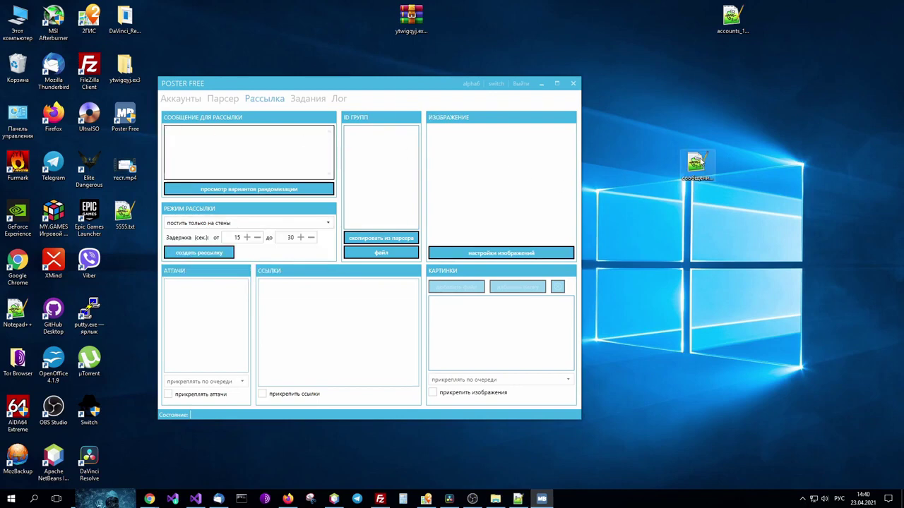
Open сообщение.txt in Notepad++ beside Poster Free and copy the ad on lines 10–29.
left_click(699, 162)
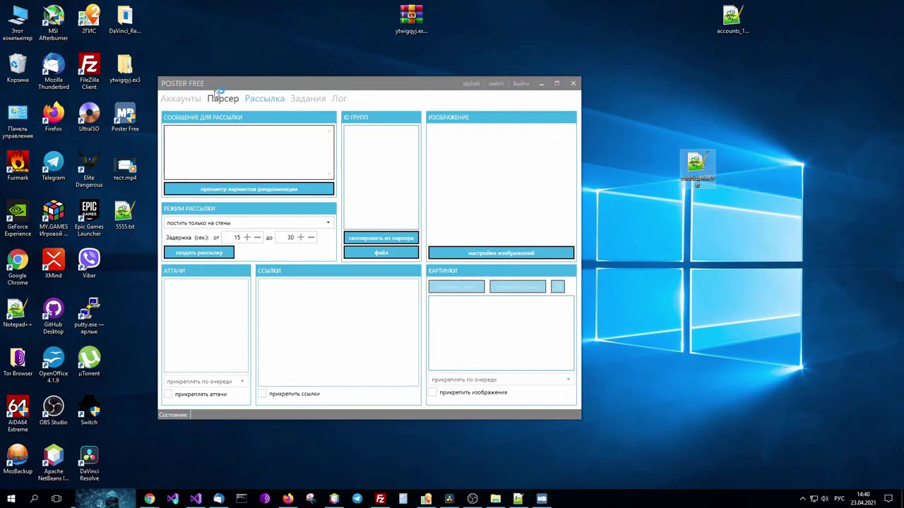
key("Return")
double_click(236, 6)
left_click_drag(296, 18, 747, 70)
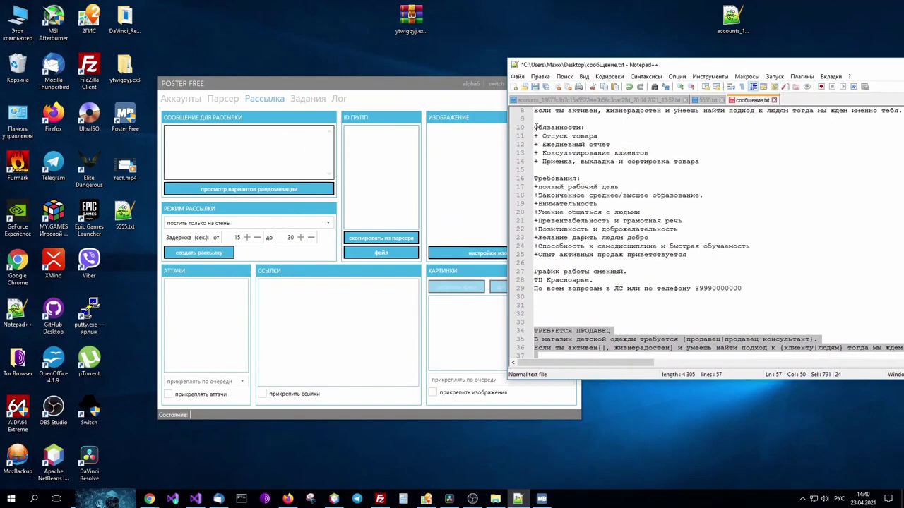
left_click_drag(534, 127, 750, 288)
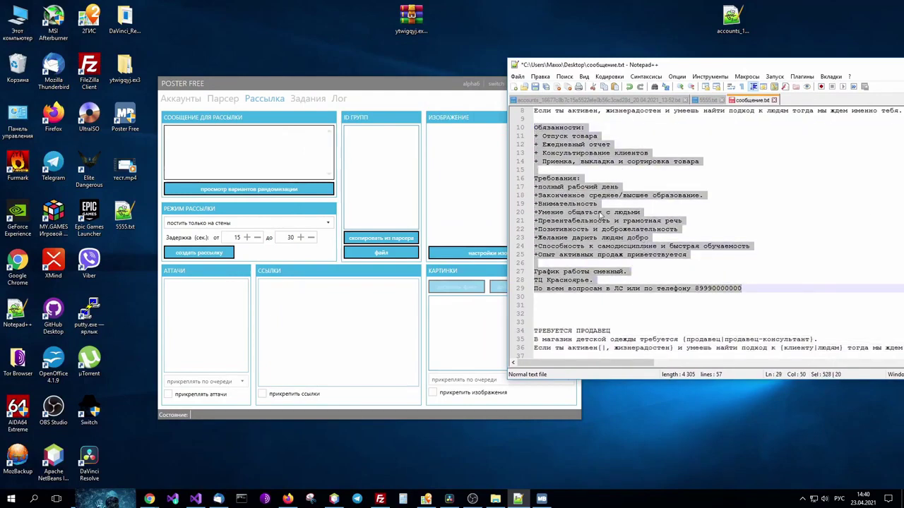
right_click(580, 206)
left_click(607, 223)
Paste the salesperson ad into the message box and preview its randomization, showing 1 variant.
left_click(194, 137)
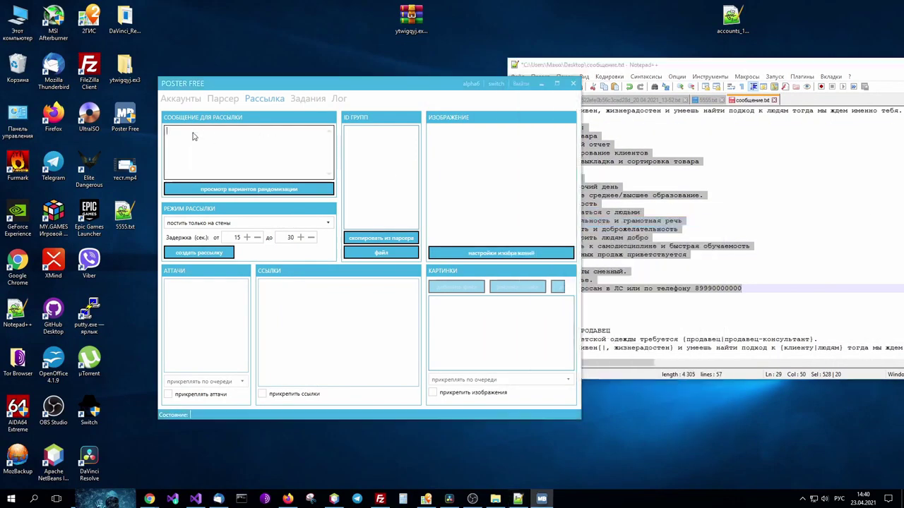
right_click(194, 136)
left_click(216, 168)
scroll(217, 170, "up", 5)
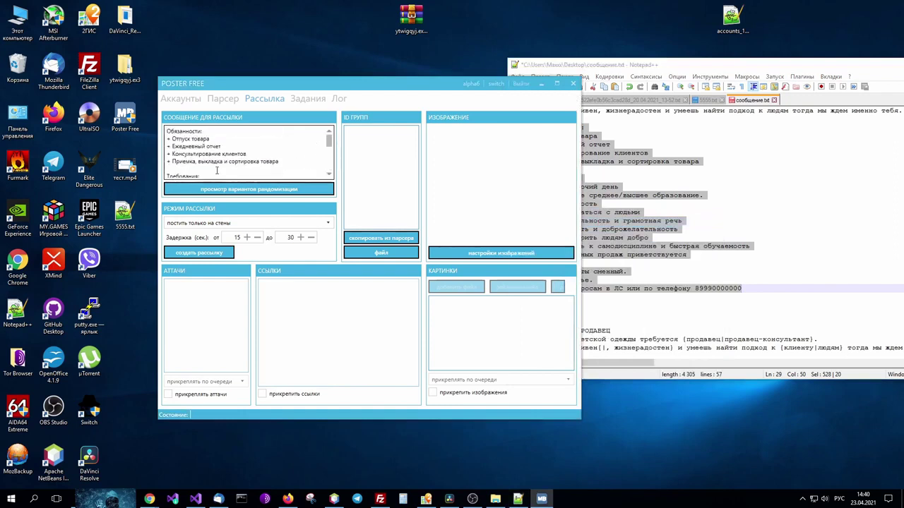
scroll(217, 171, "down", 5)
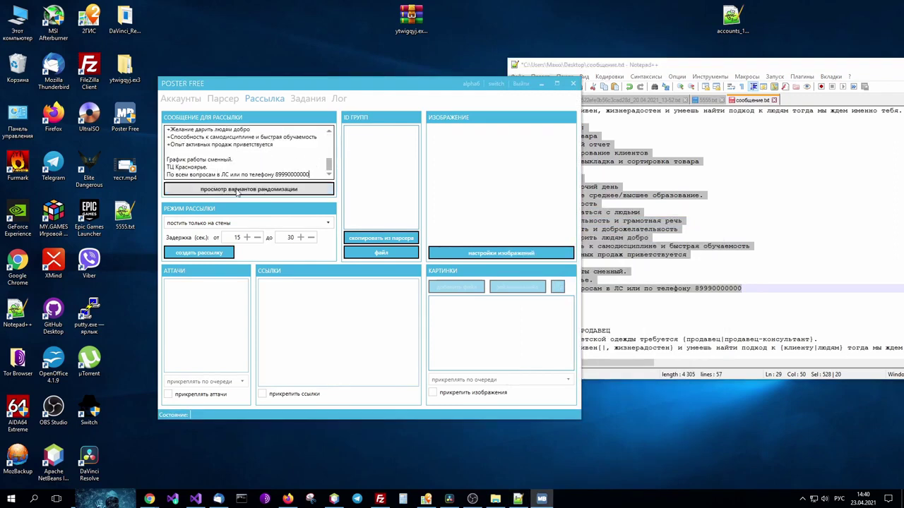
left_click(222, 189)
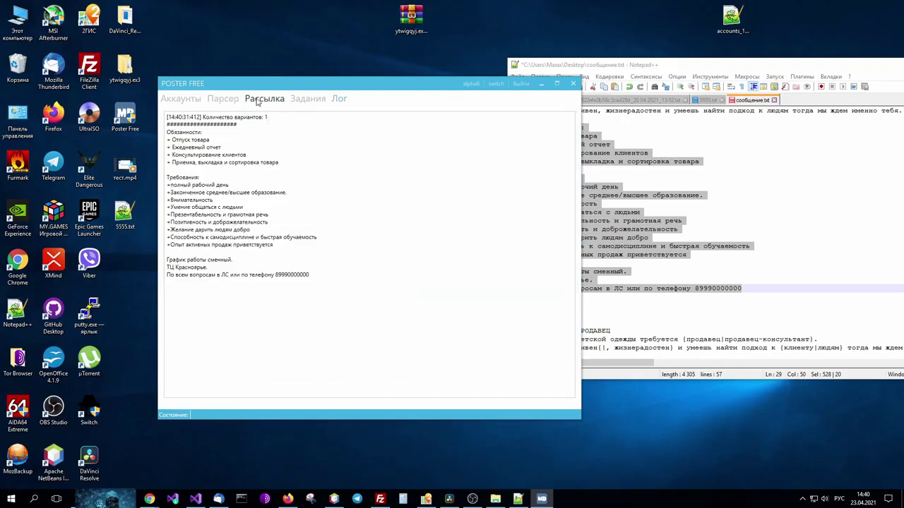
left_click(257, 101)
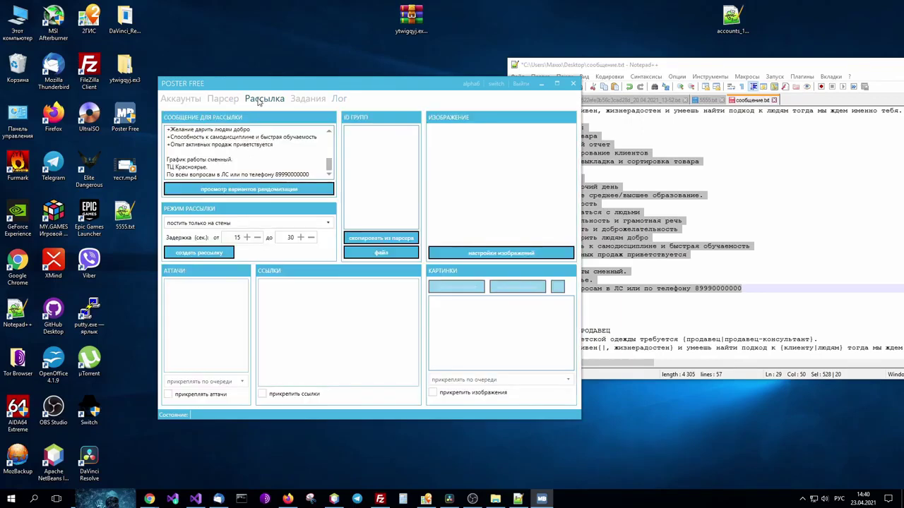
left_click(674, 213)
Copy the spintax ad from lines 34–57 of сообщение.txt.
scroll(678, 230, "down", 7)
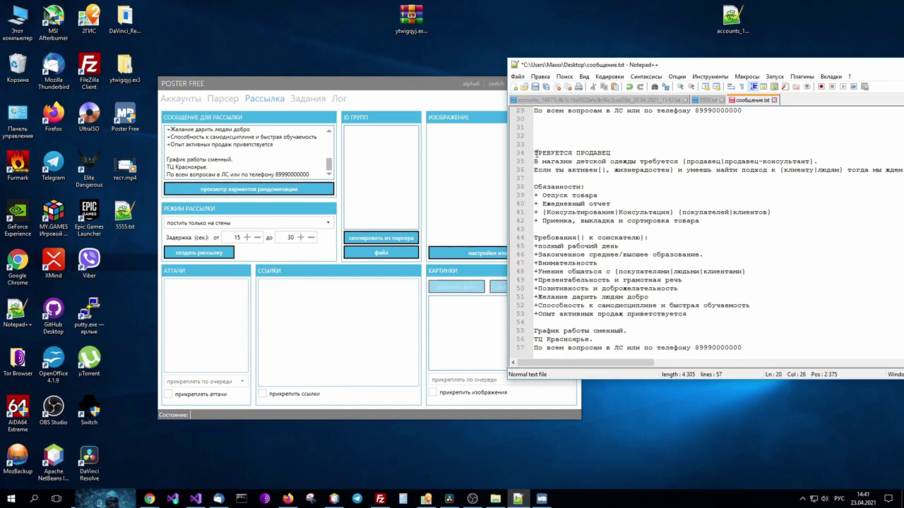
left_click_drag(534, 152, 759, 348)
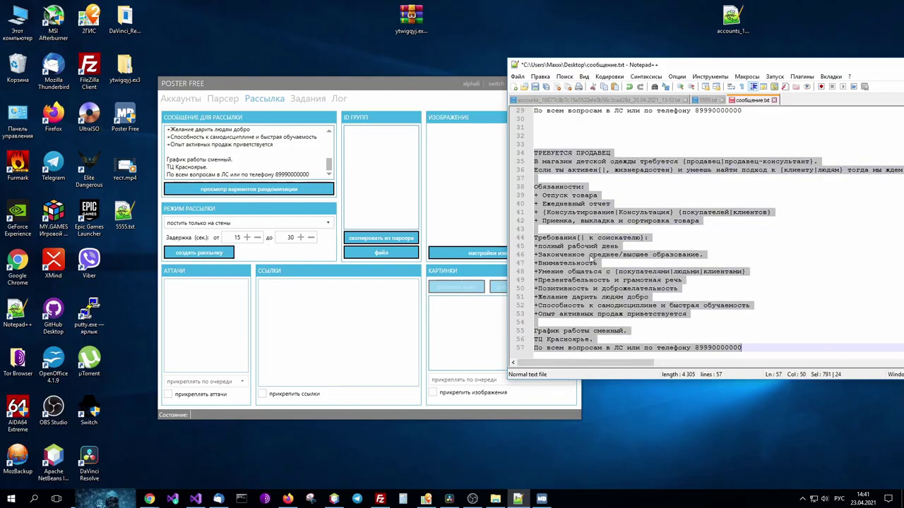
right_click(582, 261)
left_click(595, 278)
Replace the message with the spintax ad and preview its 192 randomized variants.
left_click_drag(310, 174, 163, 105)
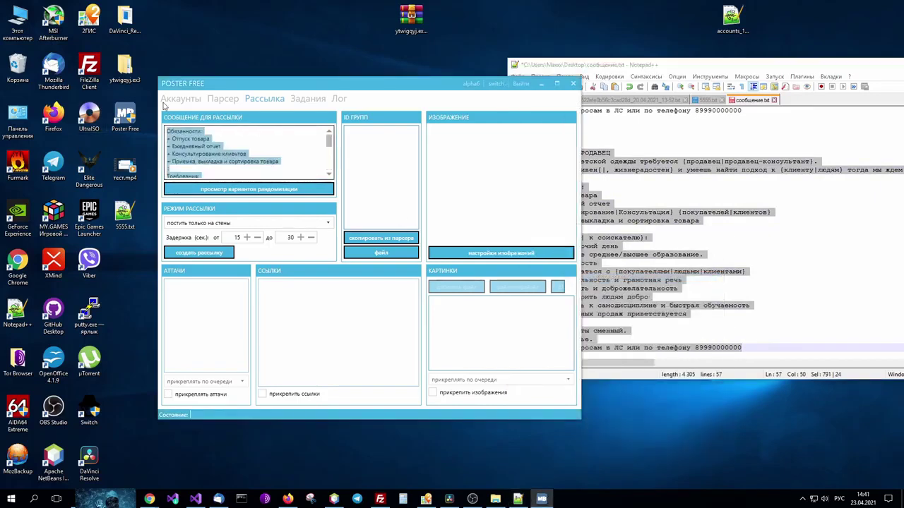
right_click(192, 134)
left_click(205, 167)
left_click(263, 189)
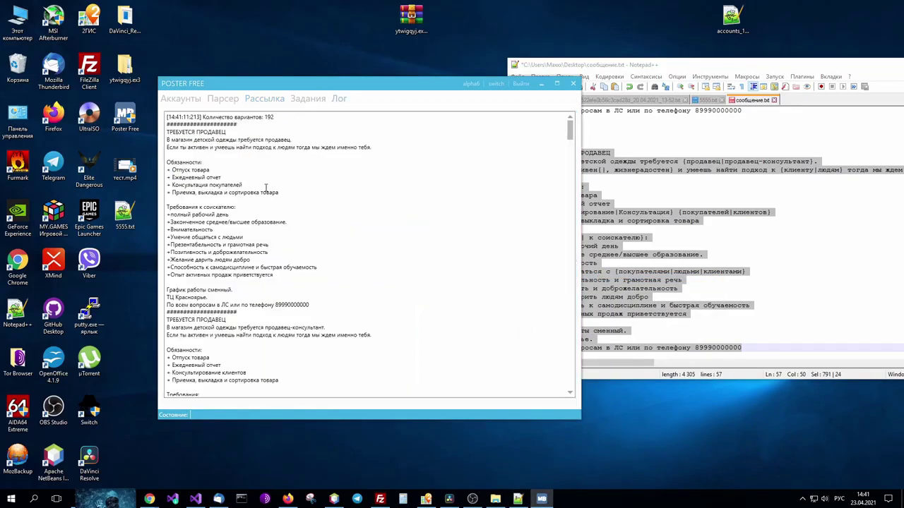
double_click(268, 116)
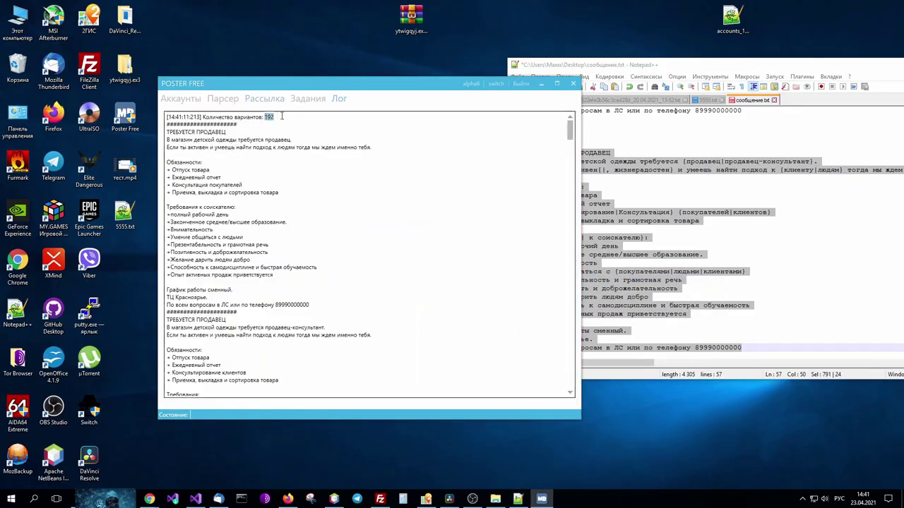
left_click(671, 155)
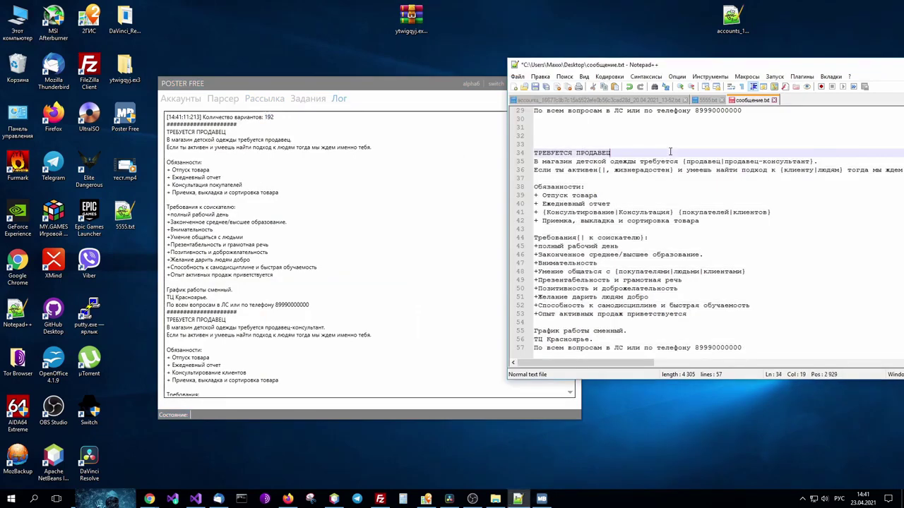
Replace the mailing message with the emoji spintax lines copied from the text file.
scroll(565, 148, "up", 9)
left_click_drag(550, 143, 526, 106)
right_click(554, 122)
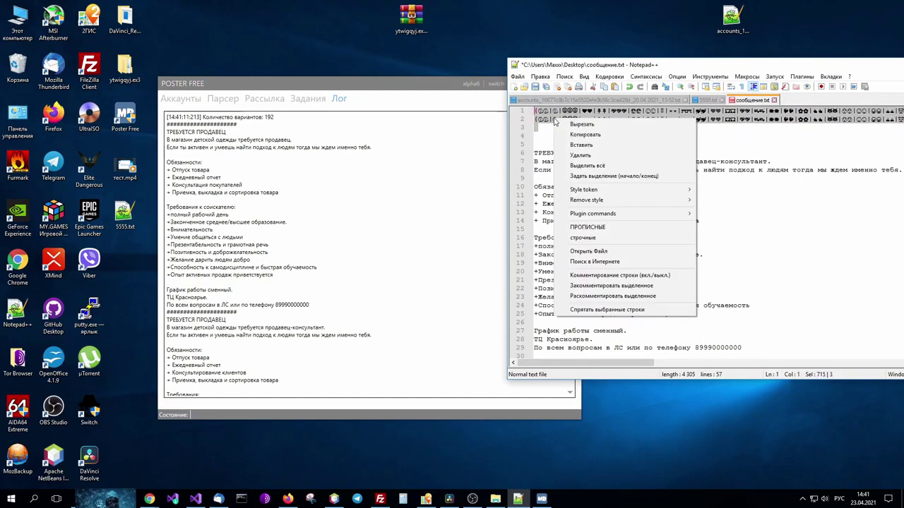
left_click(585, 134)
left_click(265, 99)
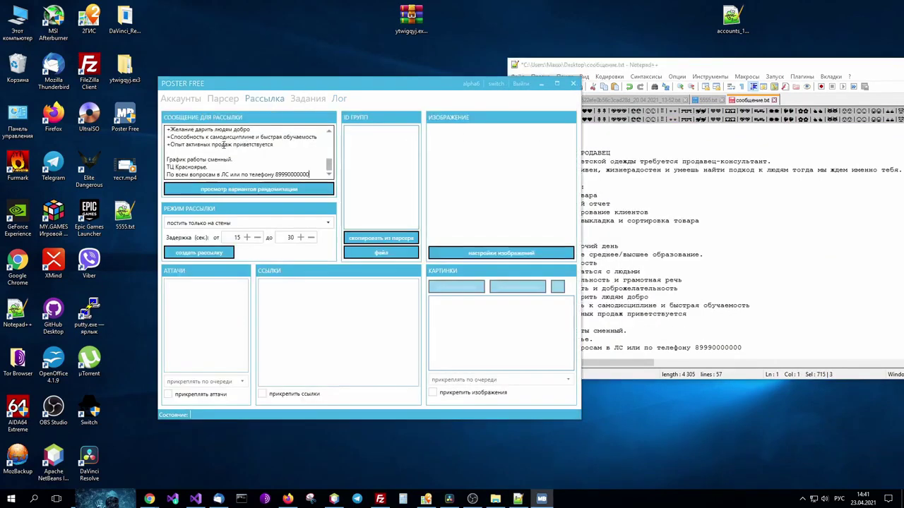
key("ctrl+a")
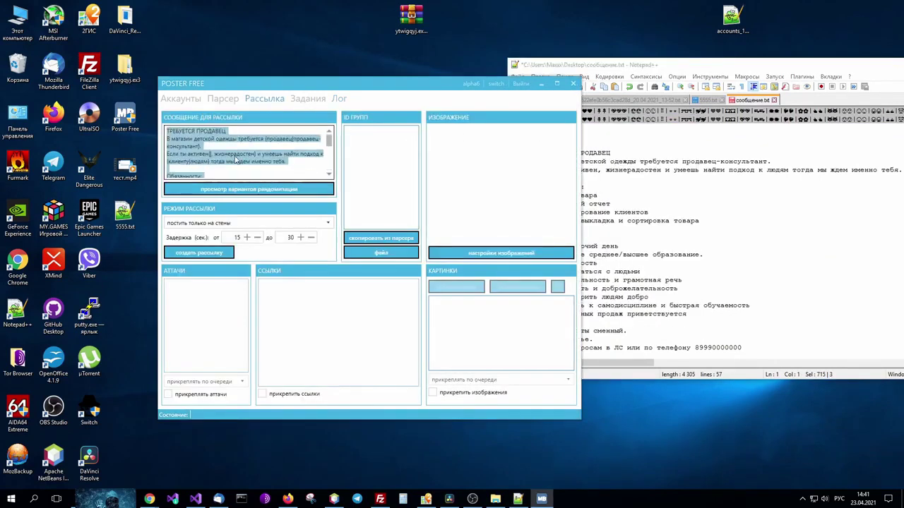
right_click(189, 144)
left_click(207, 175)
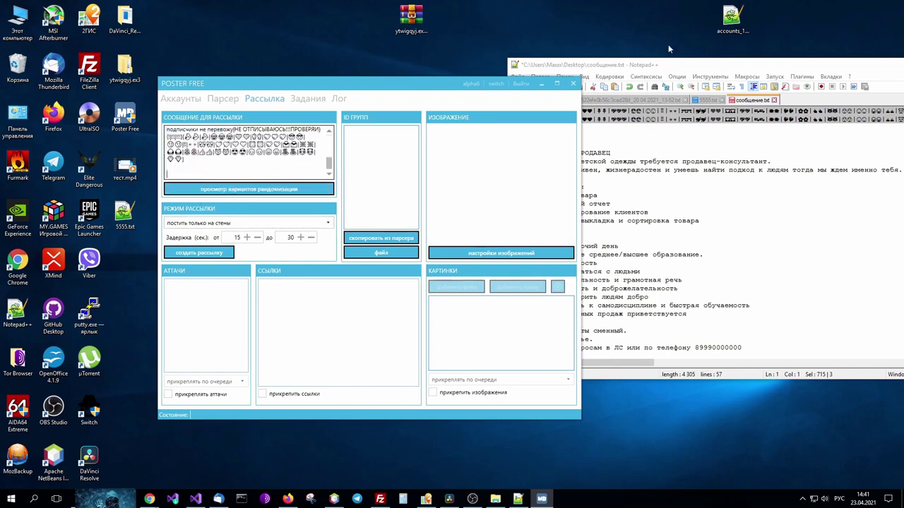
Move the text editor aside and preview the message's randomization variants.
left_click_drag(675, 64, 330, 64)
left_click_drag(285, 363, 286, 344)
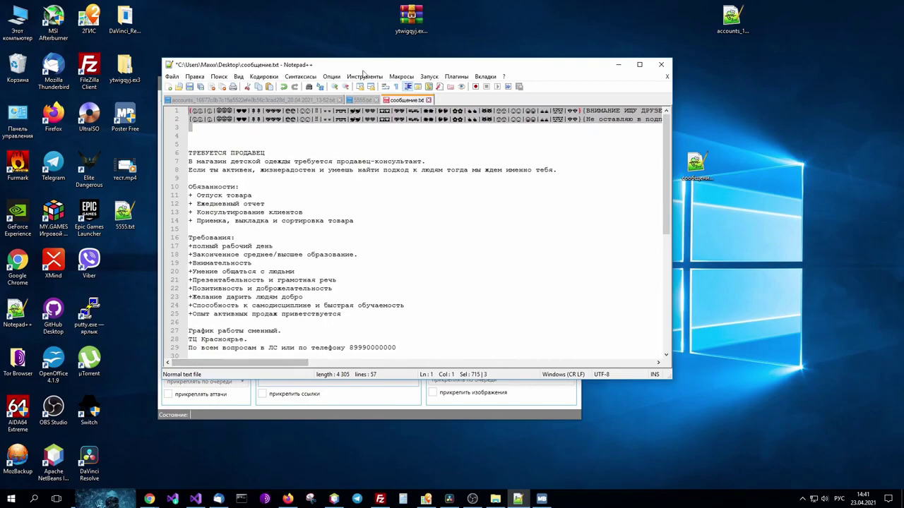
left_click_drag(363, 67, 678, 93)
left_click(230, 194)
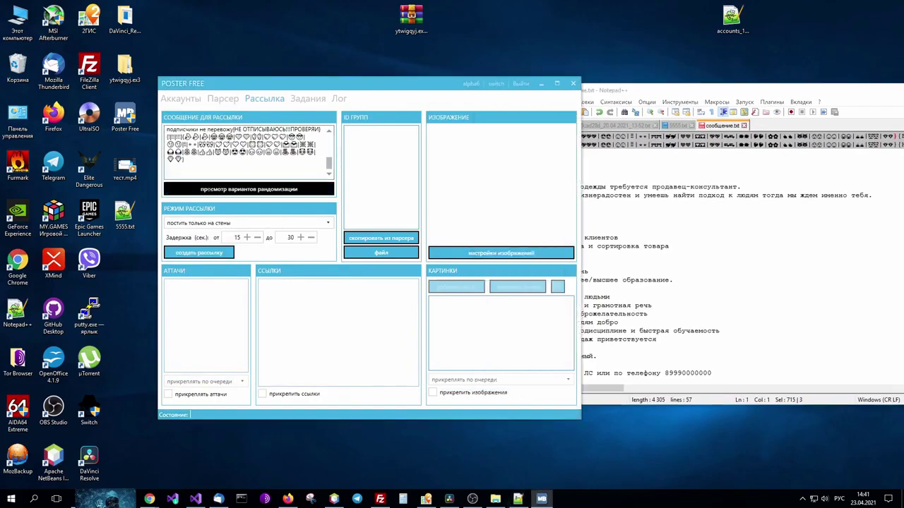
Note the 382637520 randomization variants, then go back to the end of the mailing message.
left_click(281, 118)
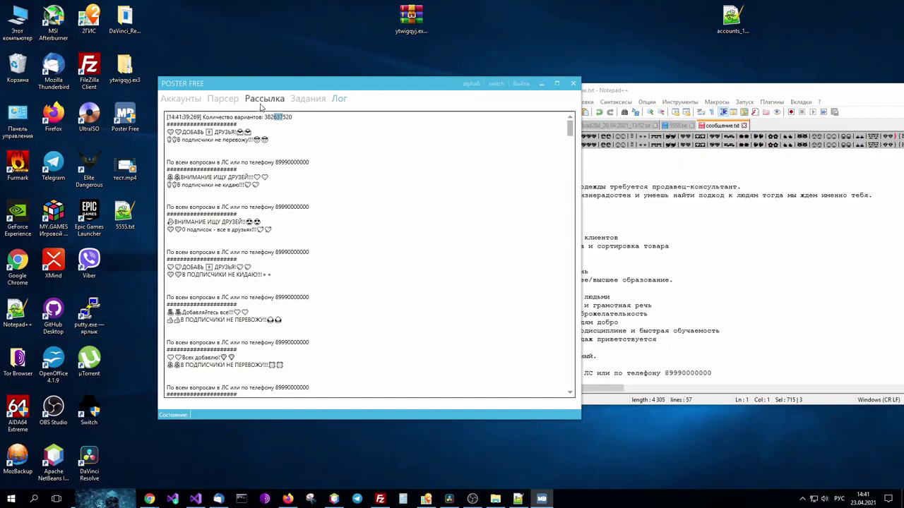
left_click(262, 103)
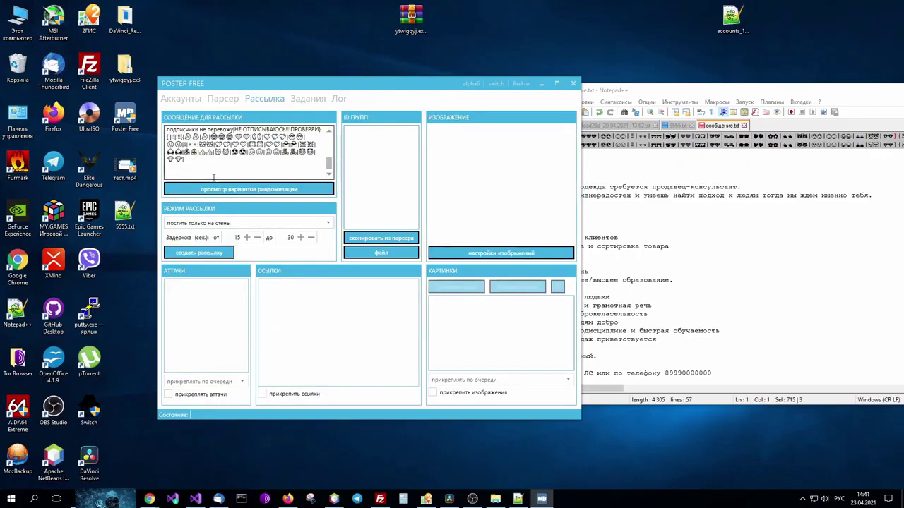
left_click(213, 177)
Try the private-messages-by-ID mode, then keep mailing set to 'постить только на стены'.
left_click(363, 144)
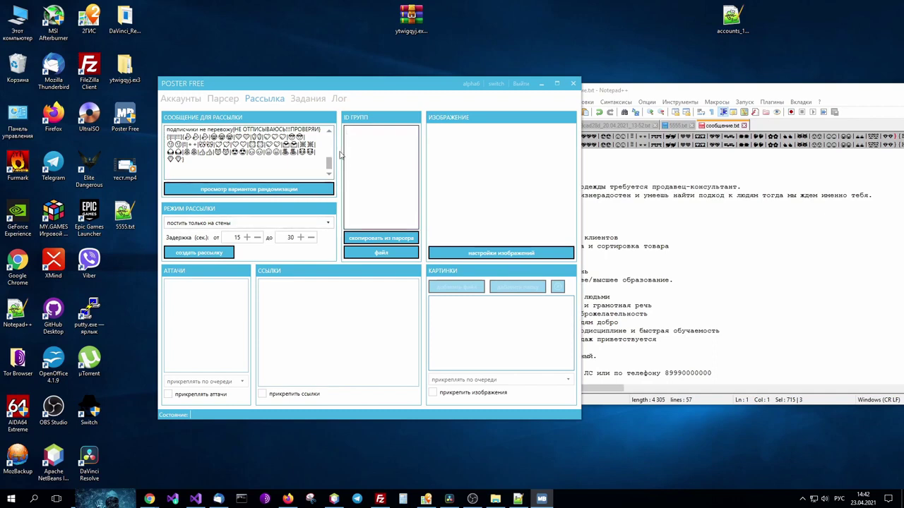
left_click(297, 223)
left_click(292, 276)
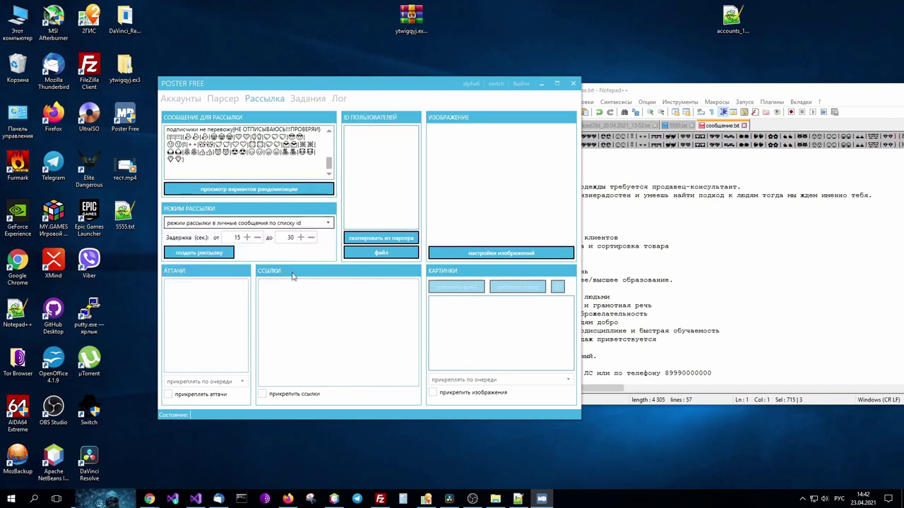
left_click(300, 223)
left_click(296, 238)
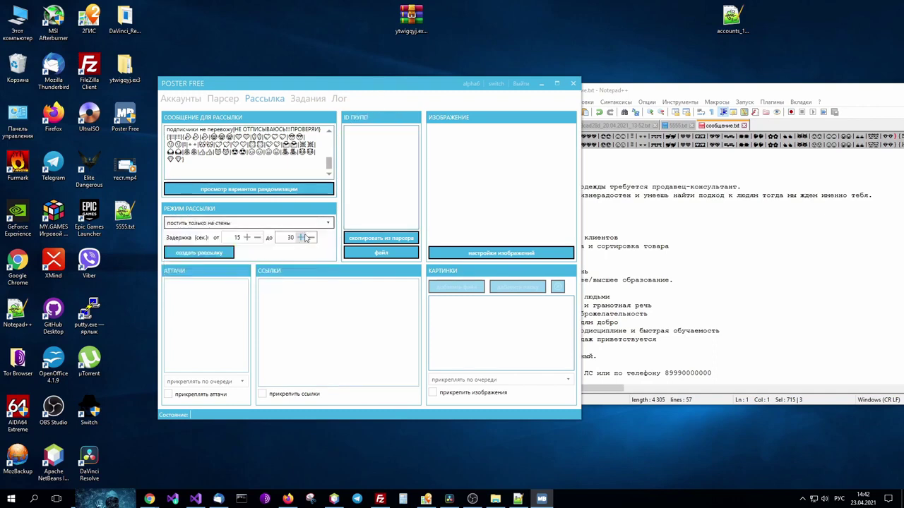
left_click(357, 133)
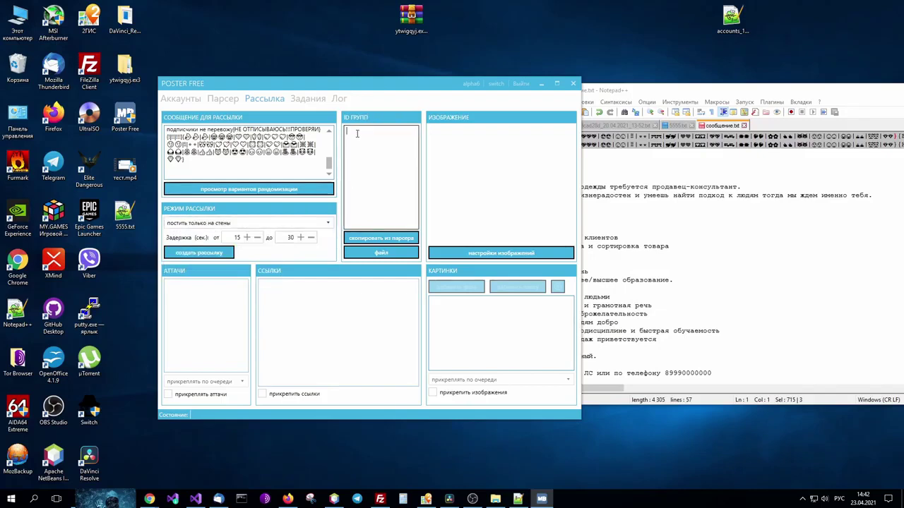
Rerun the parser's group search, finding 98 groups with 88 left after filtering.
left_click(223, 99)
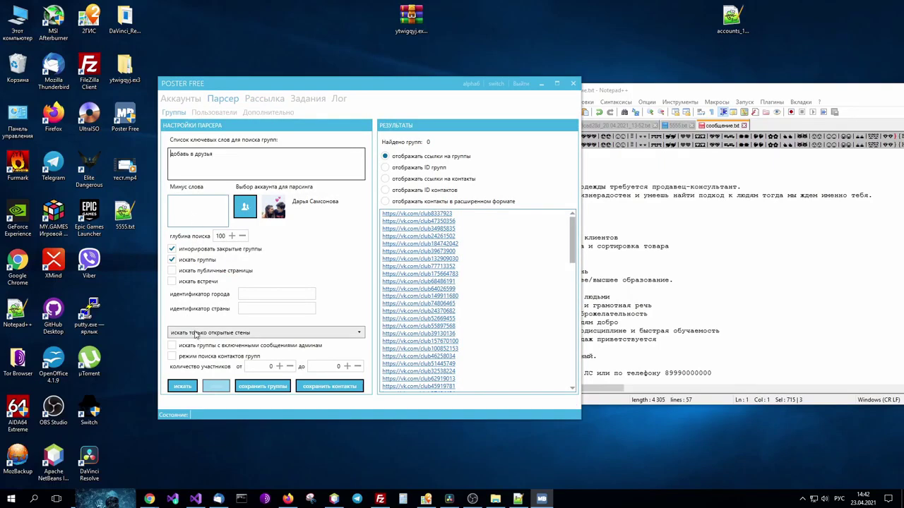
left_click(185, 389)
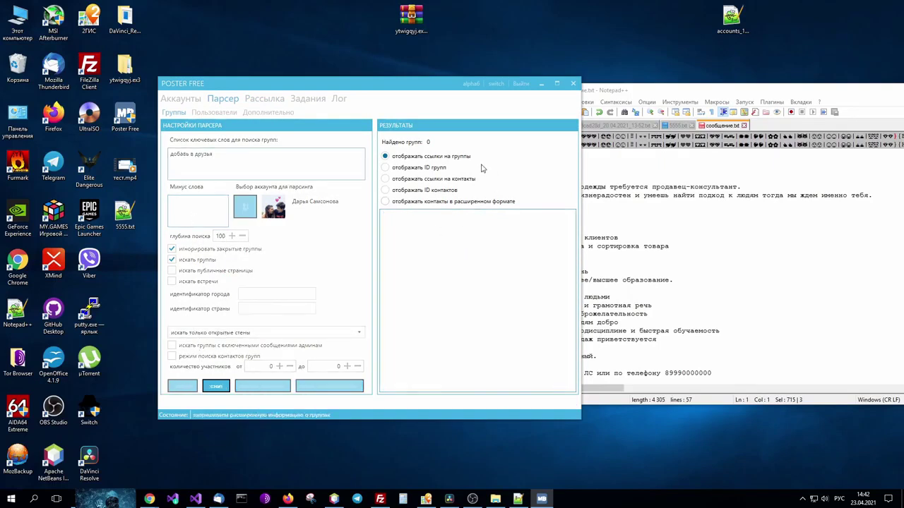
left_click(432, 159)
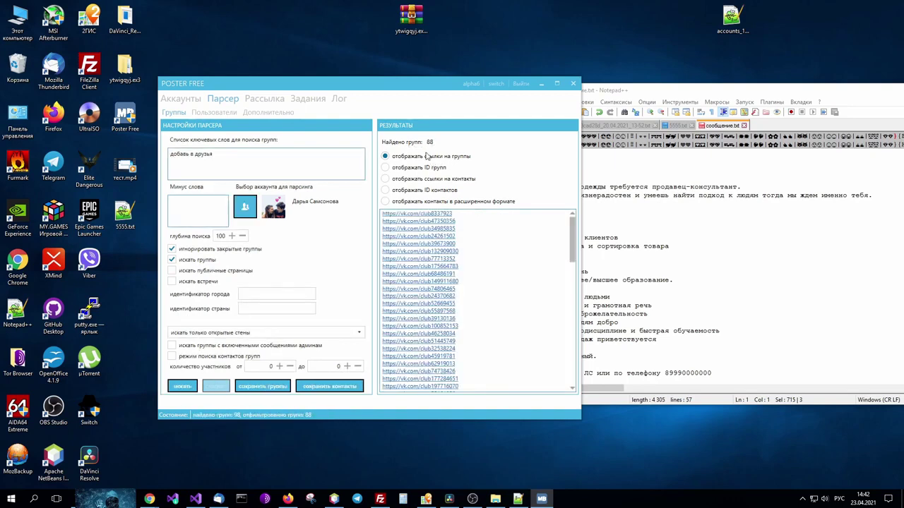
left_click(264, 99)
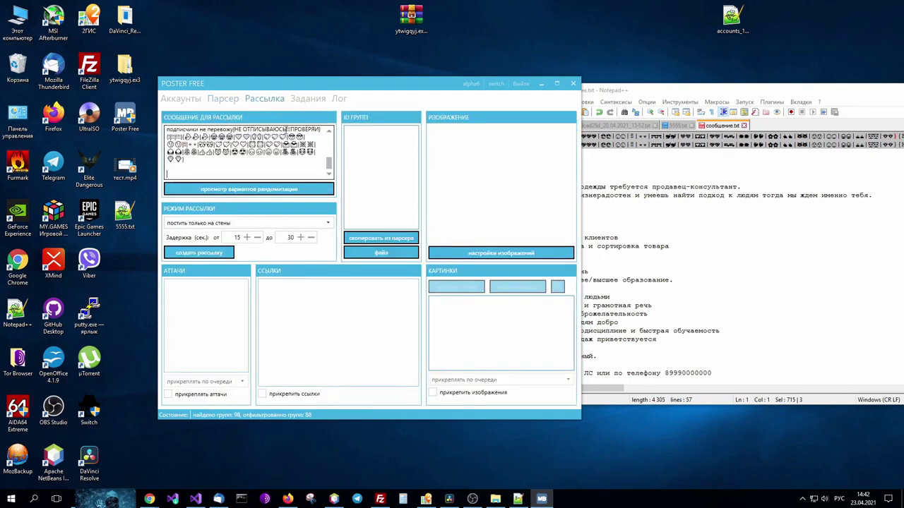
Fill the group ID list from the parser and 5555.txt, then enable 'прикреплять аттачи'.
left_click(384, 239)
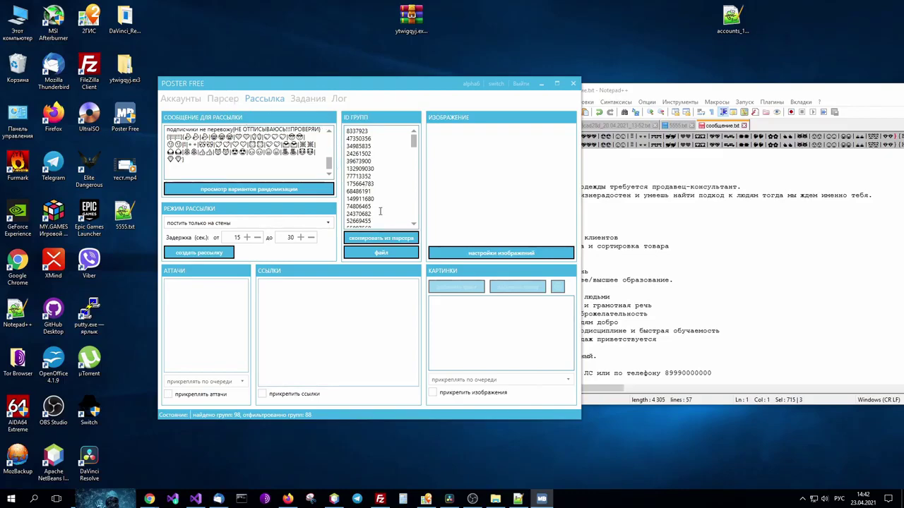
left_click(385, 254)
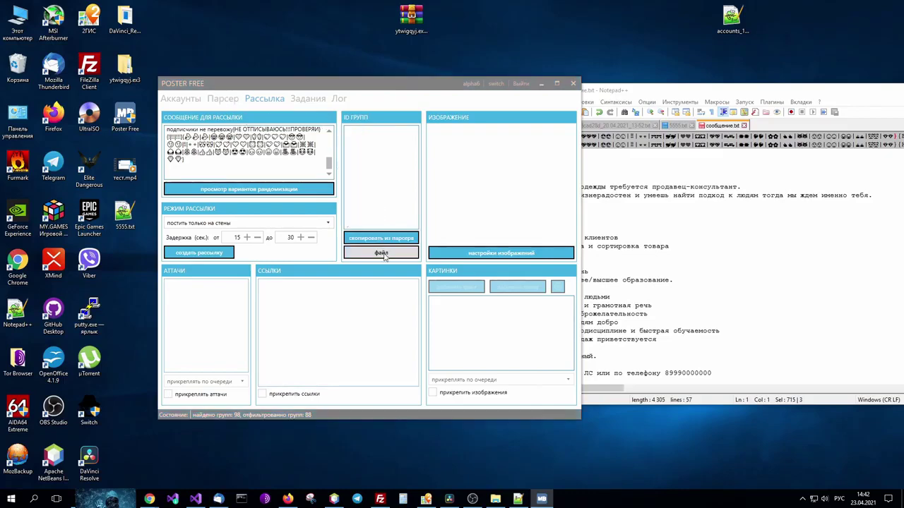
double_click(263, 280)
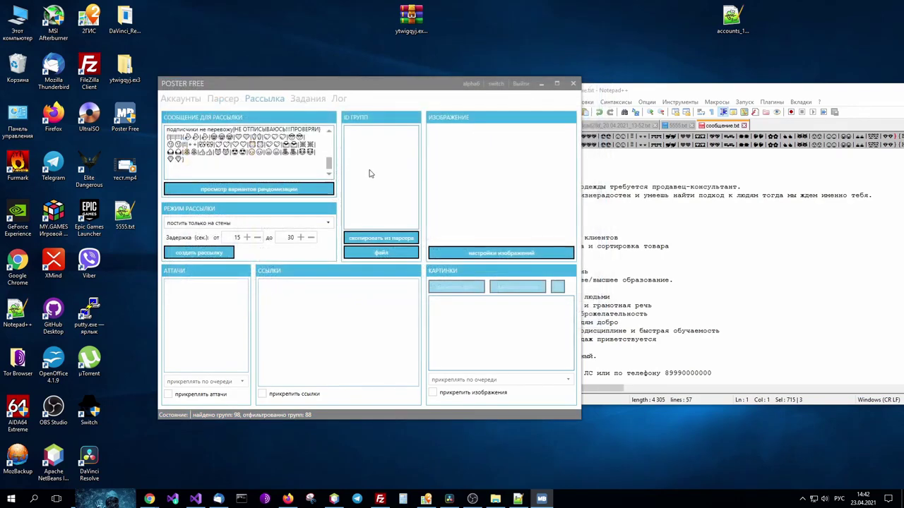
left_click(379, 238)
mouse_move(415, 141)
left_mouse_down()
mouse_move(414, 220)
mouse_move(414, 136)
left_mouse_up()
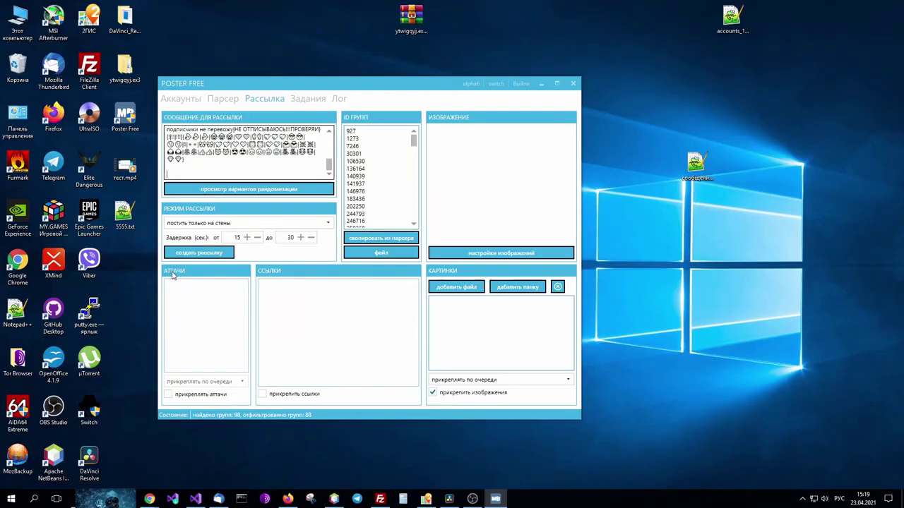
left_click(169, 395)
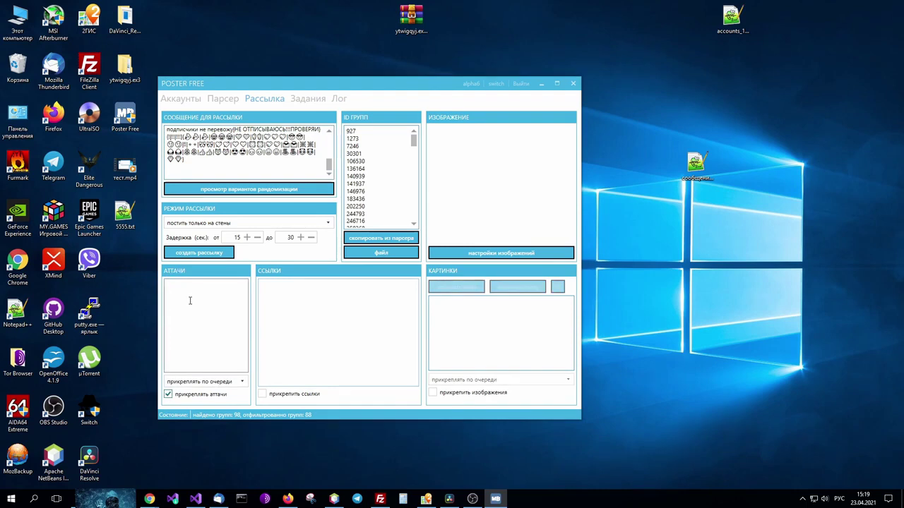
Review the owner and media IDs on the Медиафайлы page and the wall.post attachment docs.
mouse_move(149, 499)
left_click(131, 473)
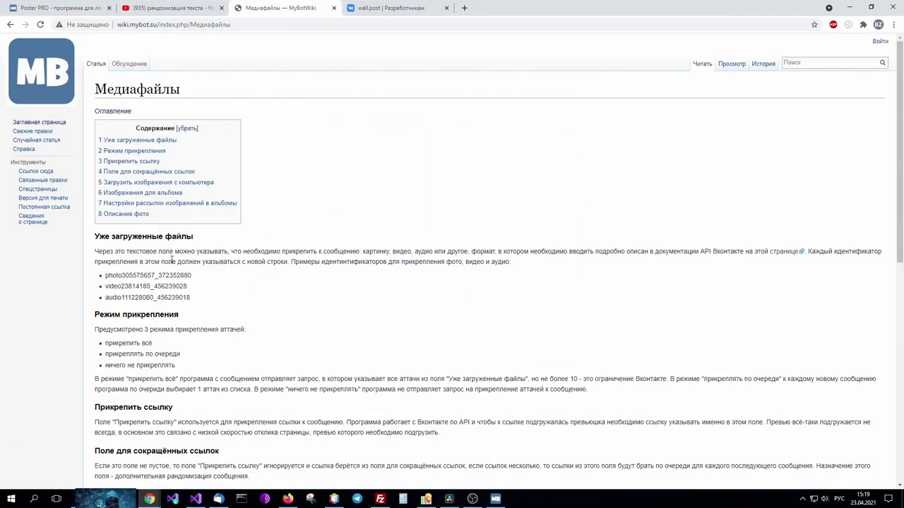
left_click_drag(106, 275, 156, 276)
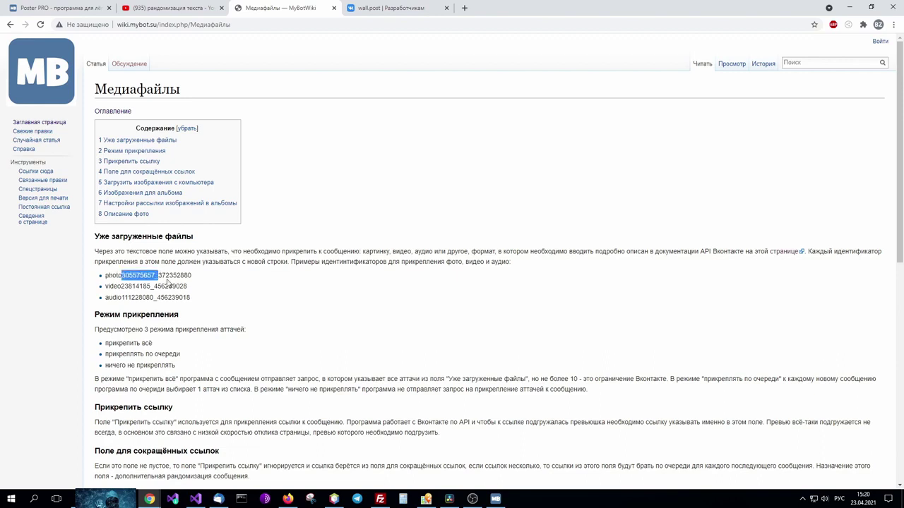
left_click(166, 279)
left_click_drag(158, 275, 194, 277)
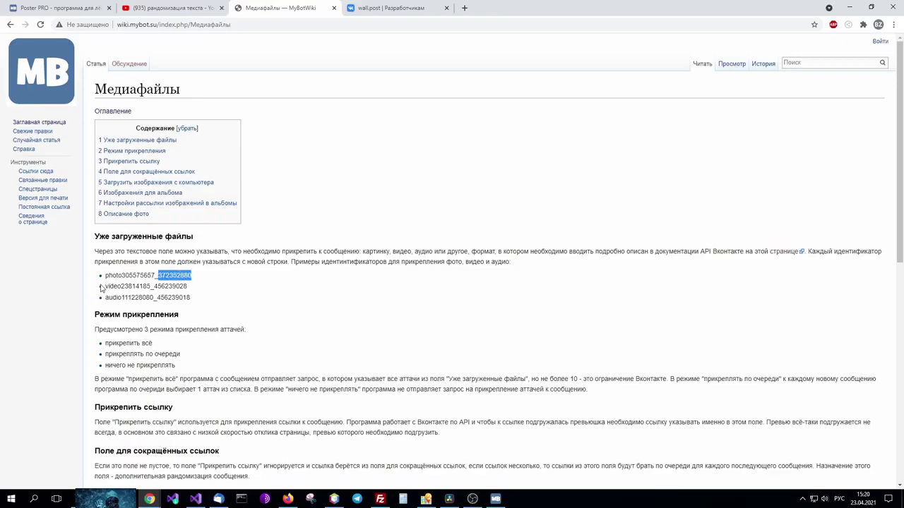
left_click(385, 7)
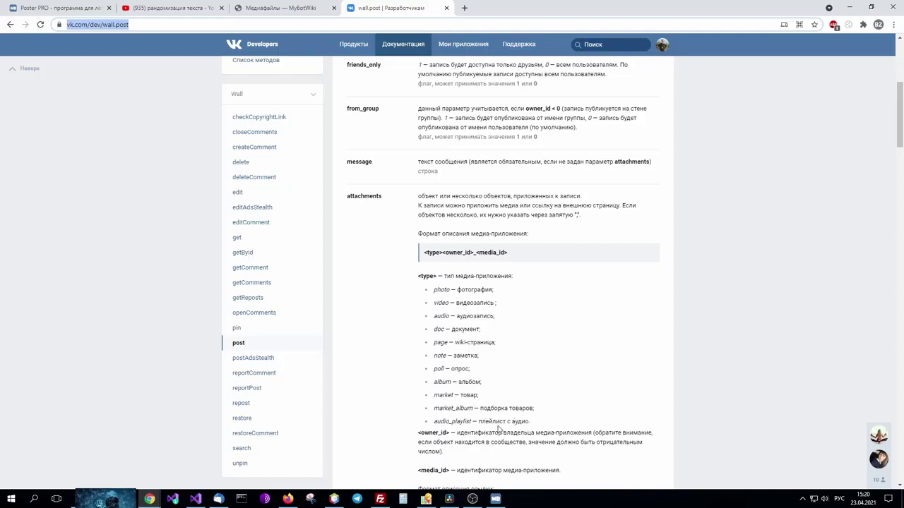
left_click(496, 499)
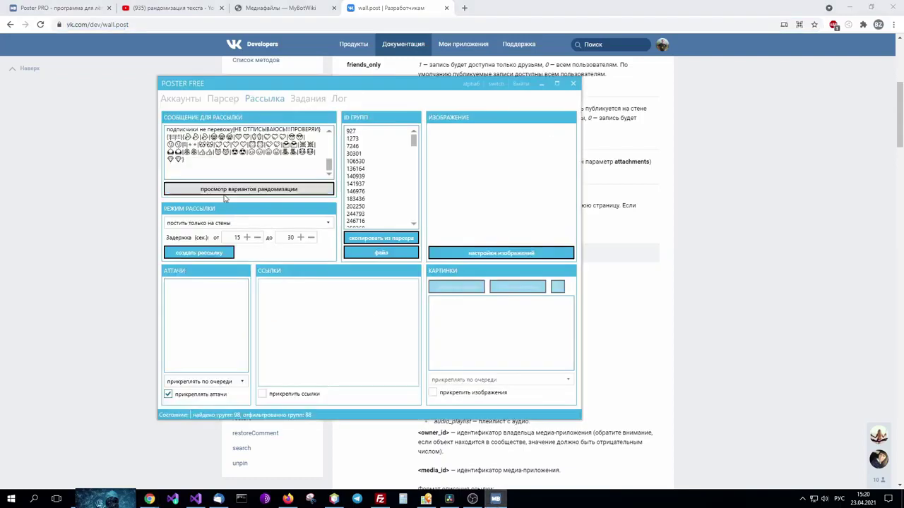
left_click(178, 101)
left_click(185, 118)
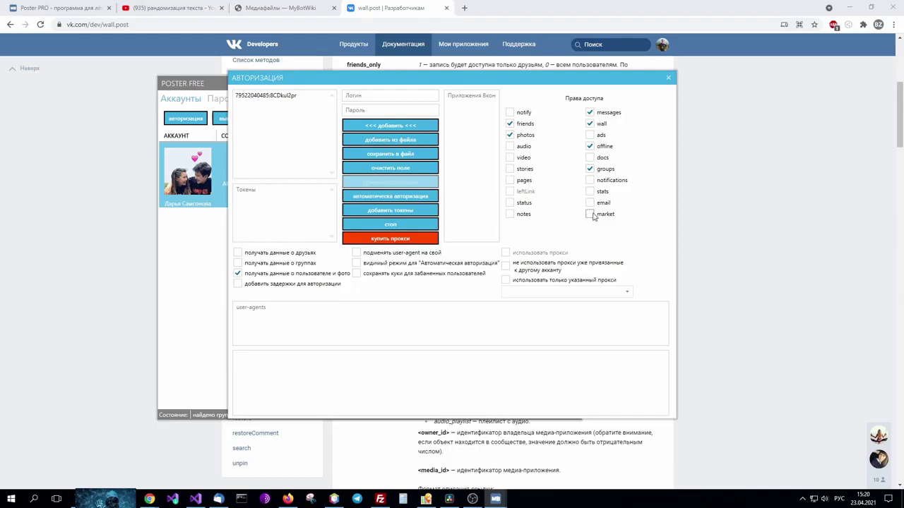
left_click(668, 77)
left_click(266, 98)
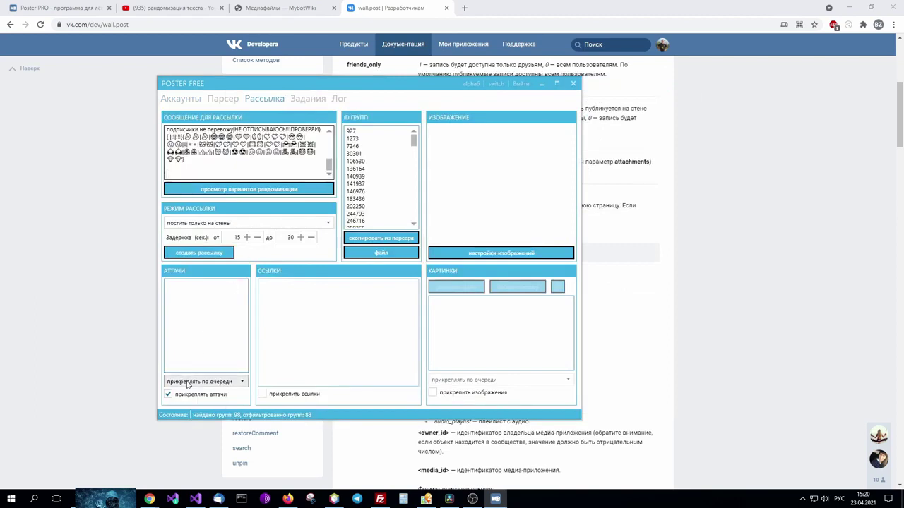
Enable 'прикрепить ссылки', keep attachments added one at a time, and view the YouTube results.
left_click(263, 395)
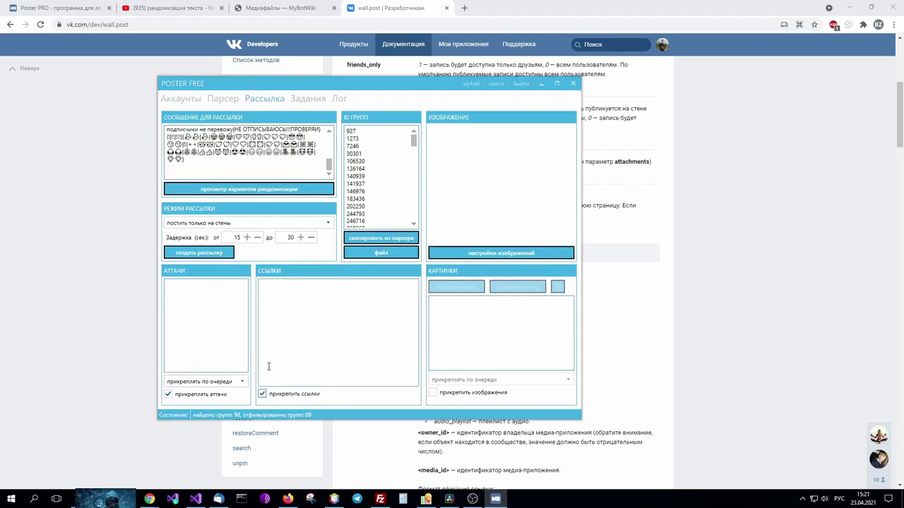
left_click(286, 287)
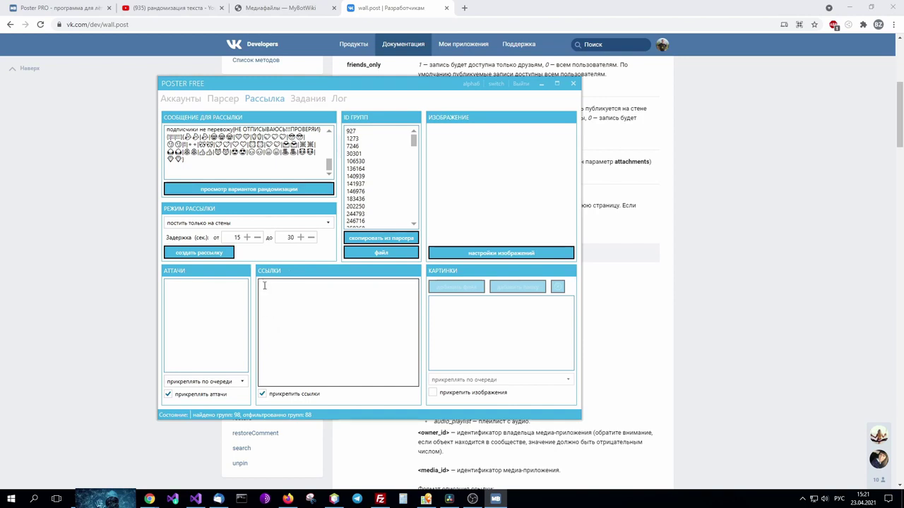
left_click(205, 381)
left_click(182, 294)
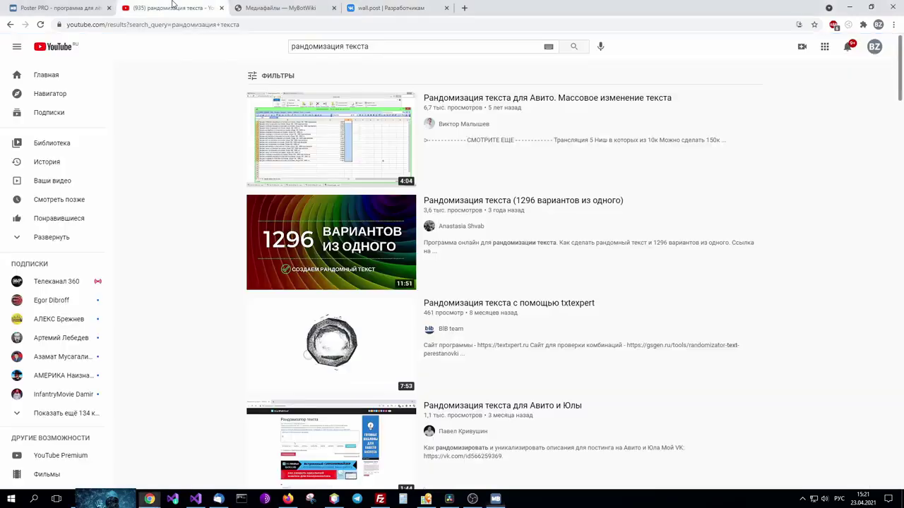
left_click(174, 7)
Minimize the YouTube browser window to reveal Poster Free's mailing tab.
mouse_move(376, 123)
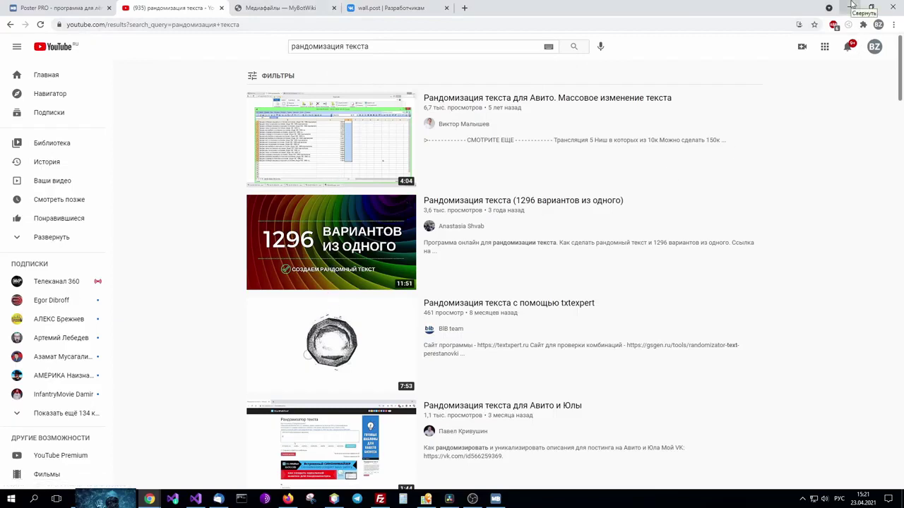
left_click(852, 6)
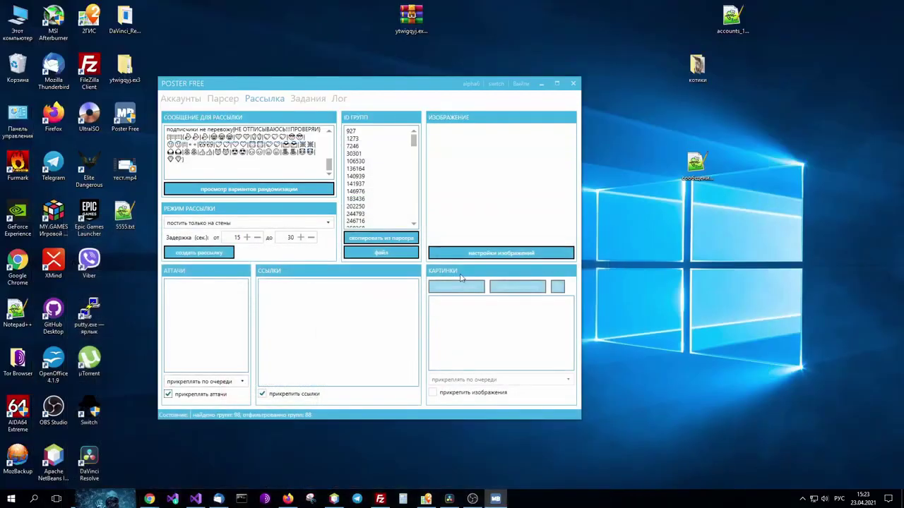
Enable image attachments and add a single cat picture from the котики folder.
left_click(444, 396)
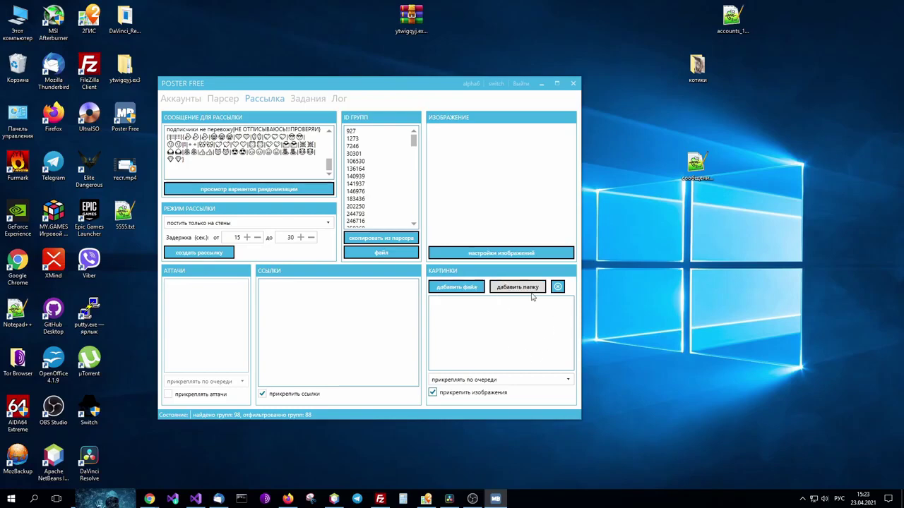
left_click(464, 288)
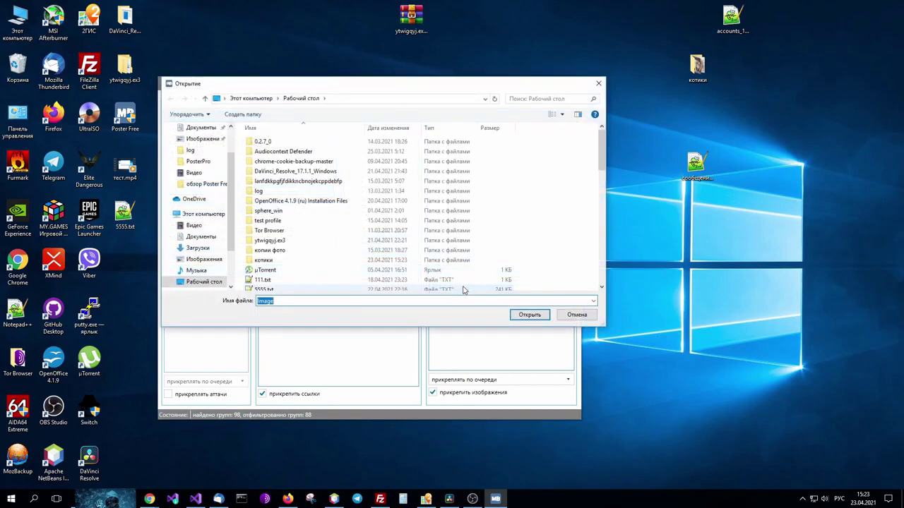
double_click(265, 260)
double_click(267, 159)
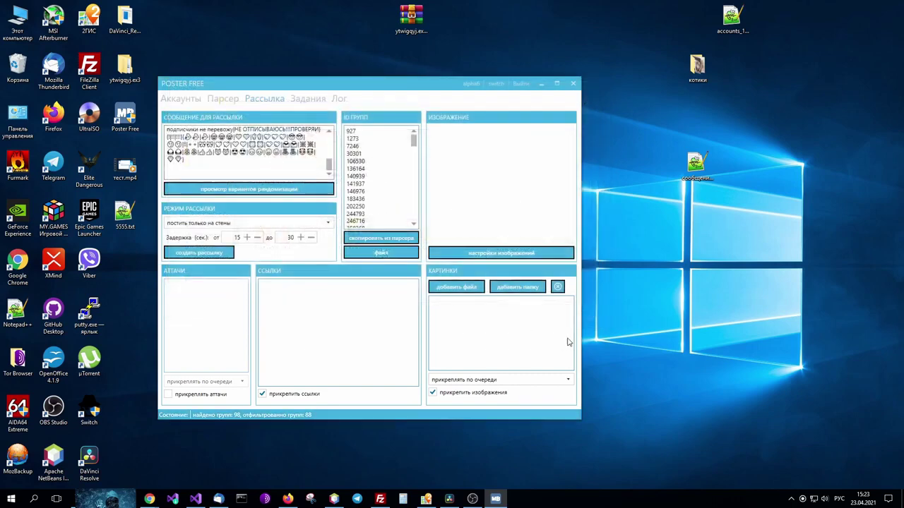
Add the whole котики folder of cat pictures to the image list.
left_click(517, 289)
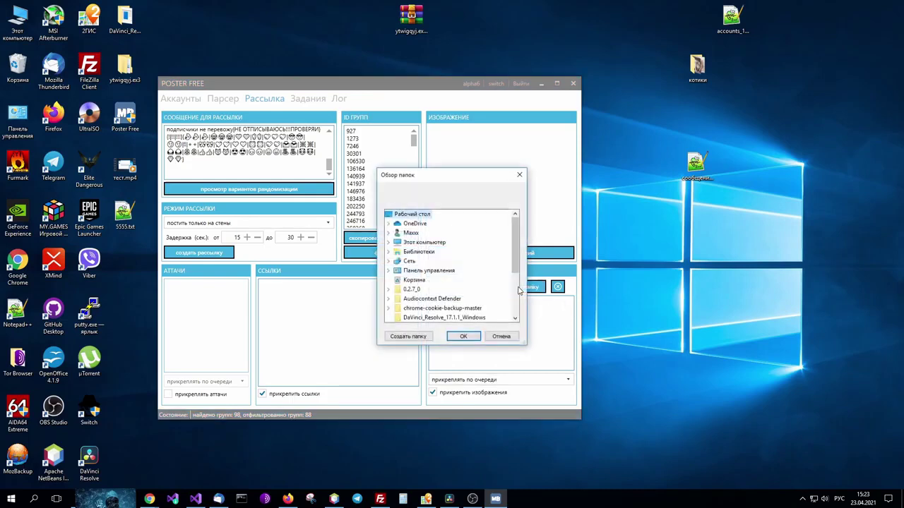
scroll(443, 289, "down", 3)
scroll(442, 292, "down", 1)
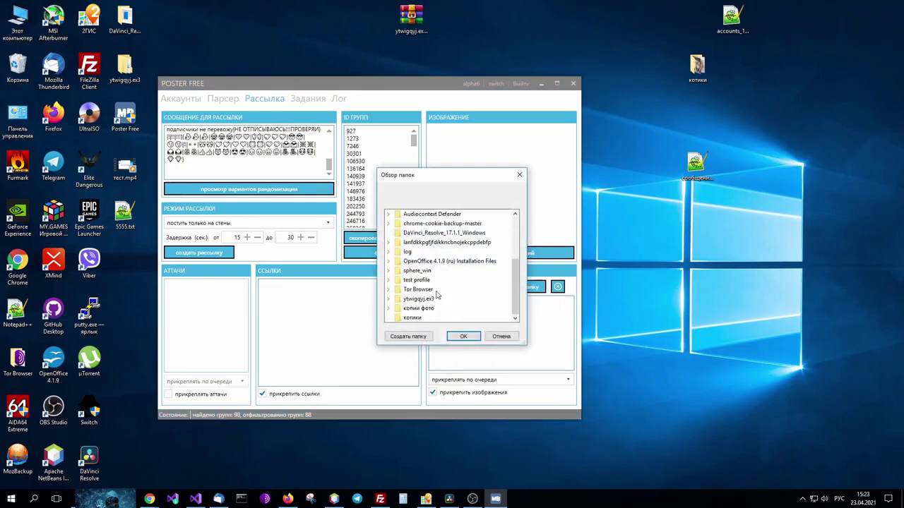
left_click(412, 318)
left_click(463, 337)
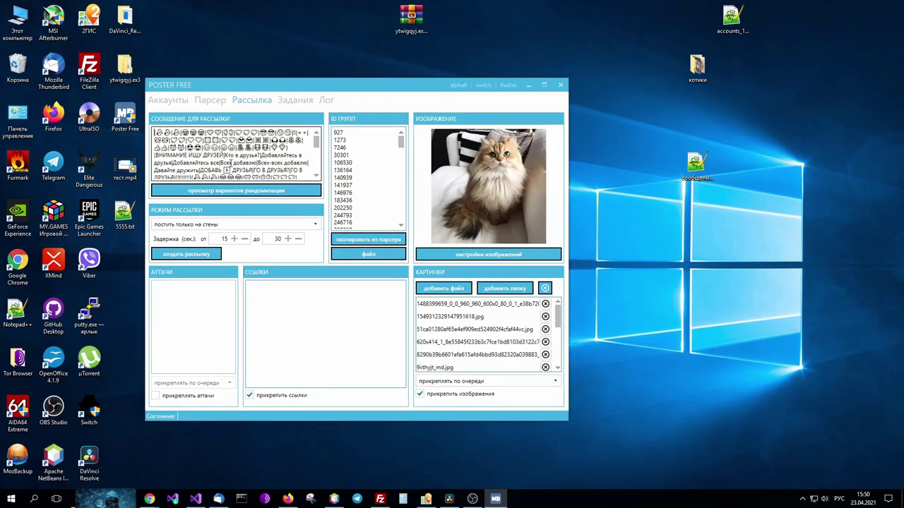
Start a new mailing and keep the Браузер posting method.
left_click(187, 254)
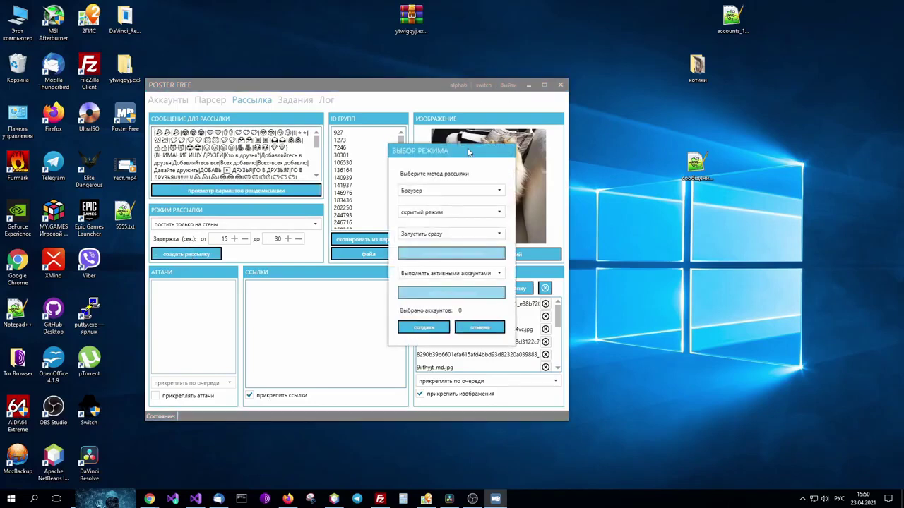
left_click_drag(468, 151, 382, 167)
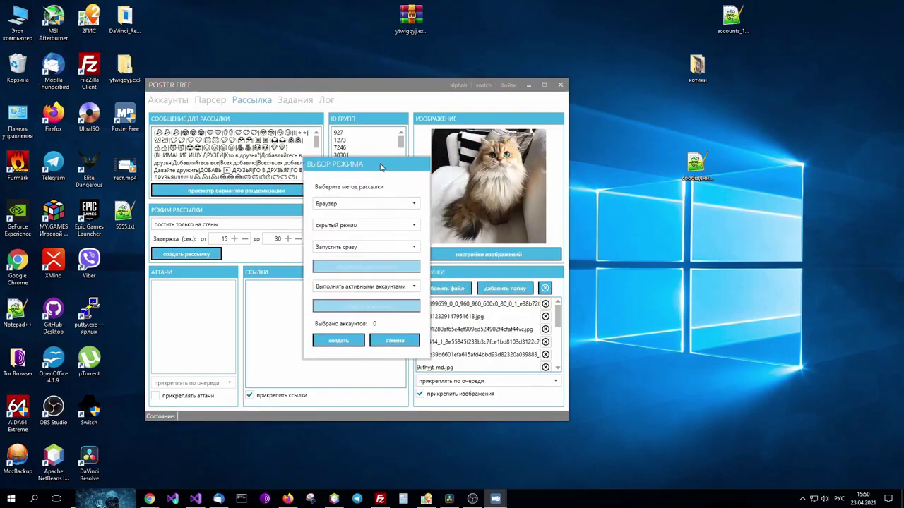
left_click(349, 204)
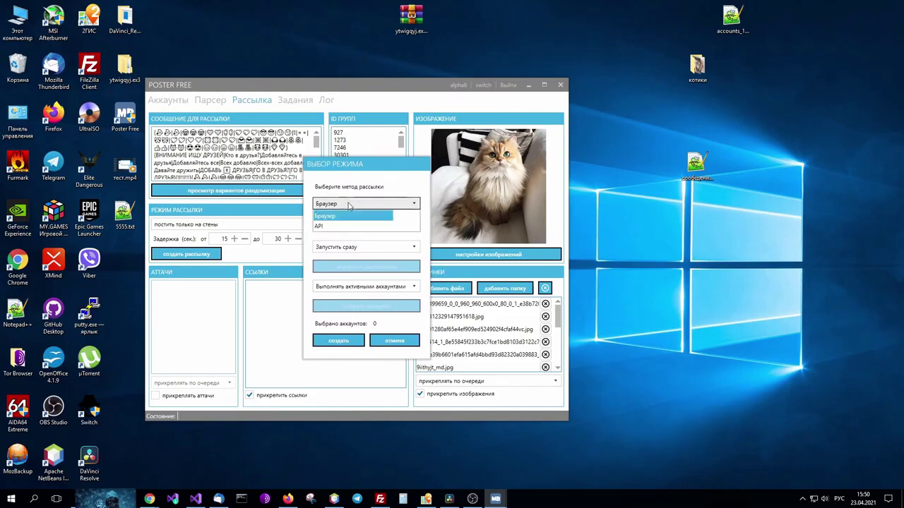
left_click(346, 215)
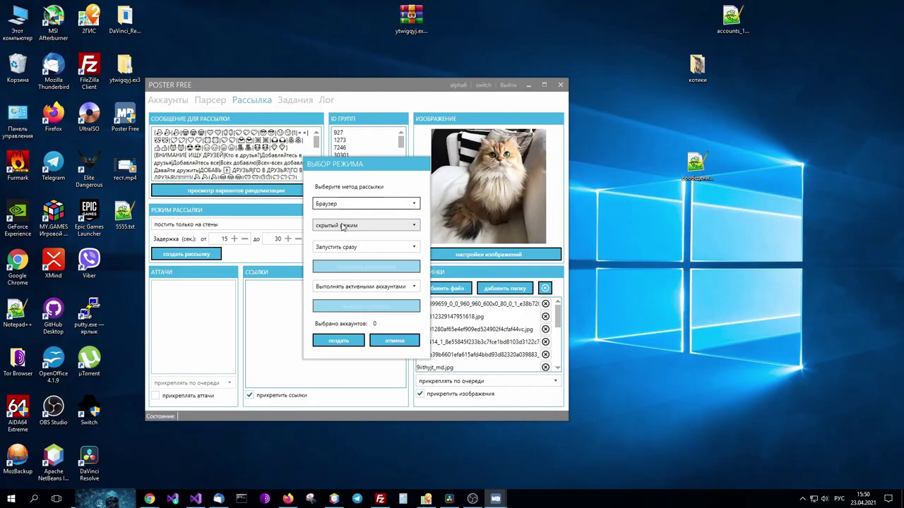
Try the visible and diagnostic browser modes, glancing at the сообщение.txt message file.
left_click(342, 226)
left_click(341, 249)
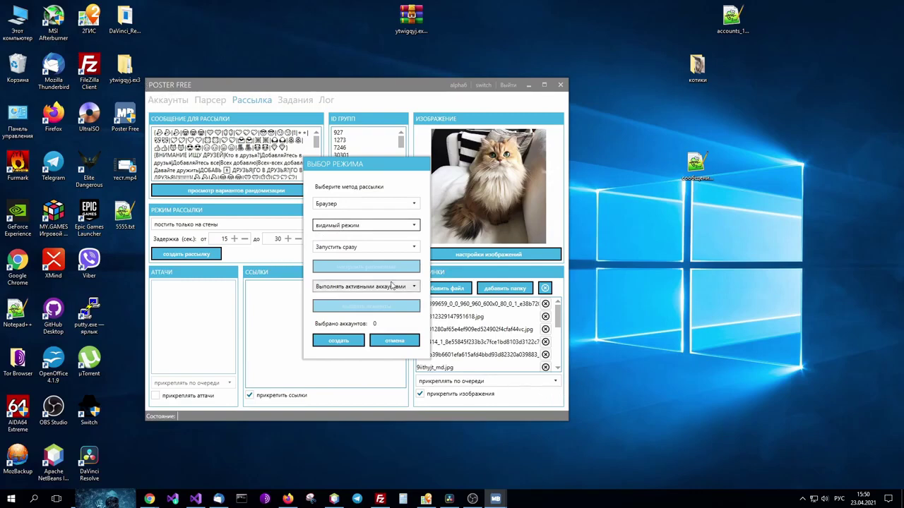
left_click(369, 234)
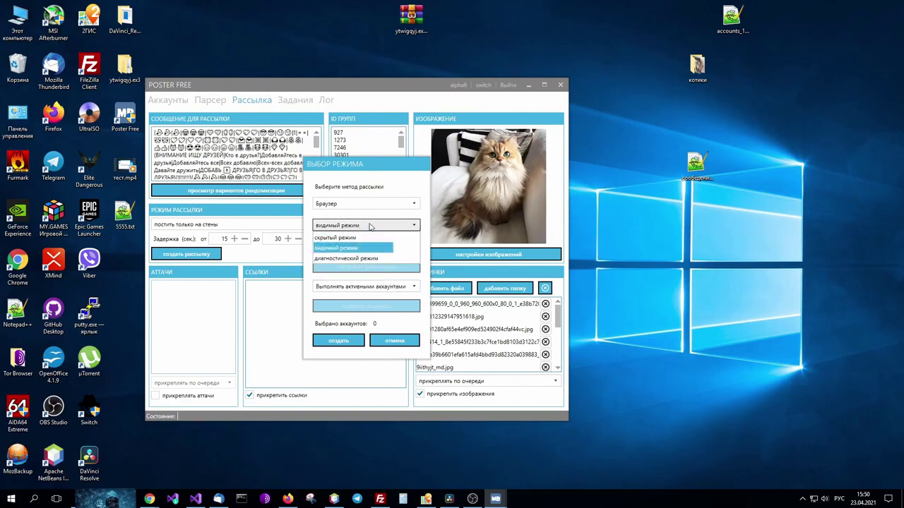
left_click(353, 258)
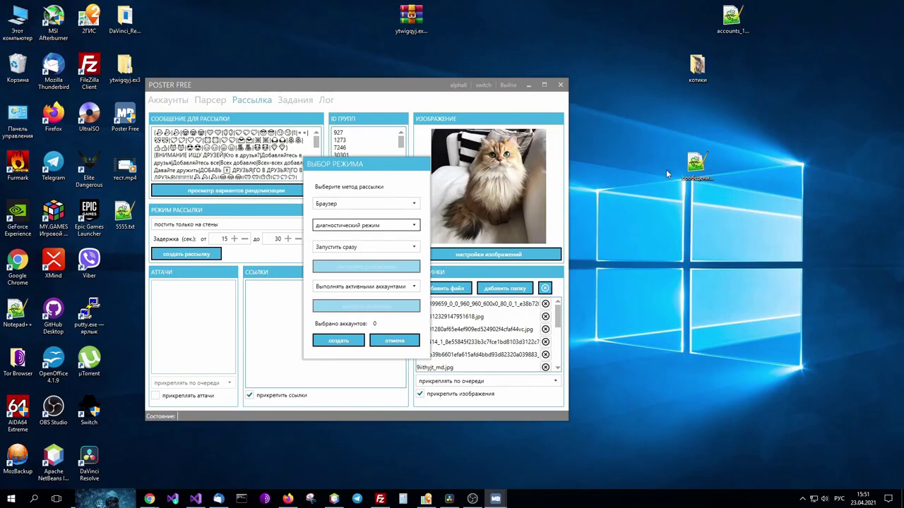
double_click(697, 164)
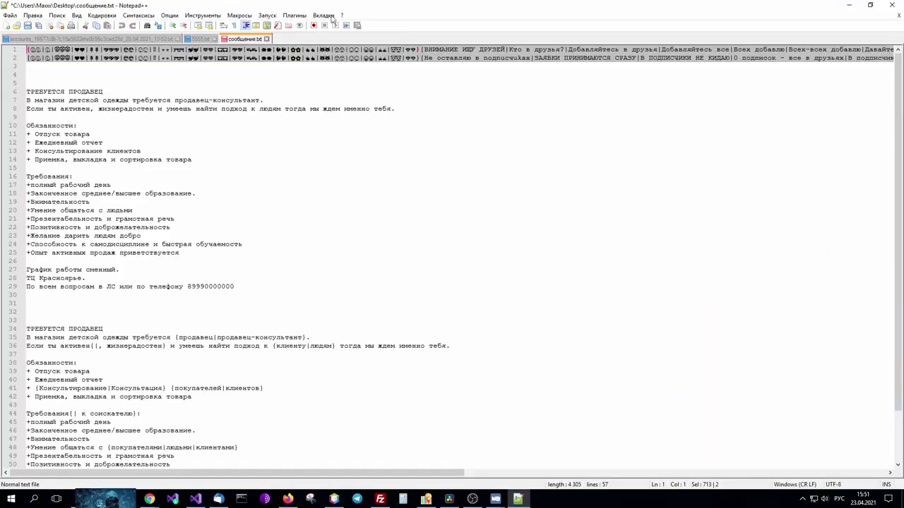
left_click(849, 5)
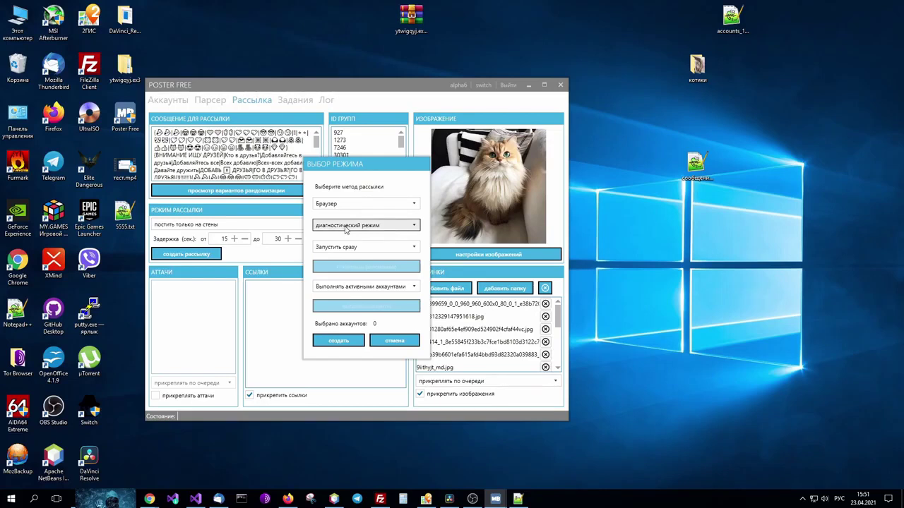
Cycle through the browser display modes again and settle on скрытый режим.
left_click(345, 226)
left_click(337, 249)
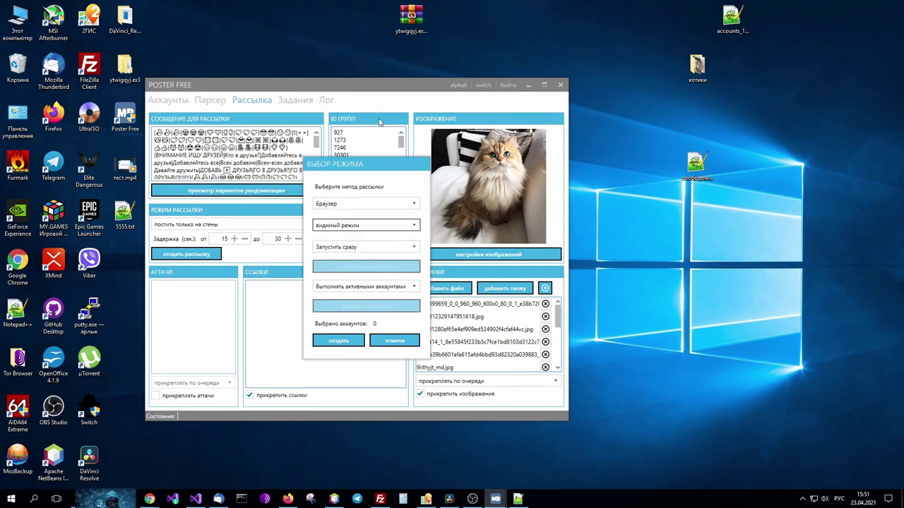
left_click(319, 225)
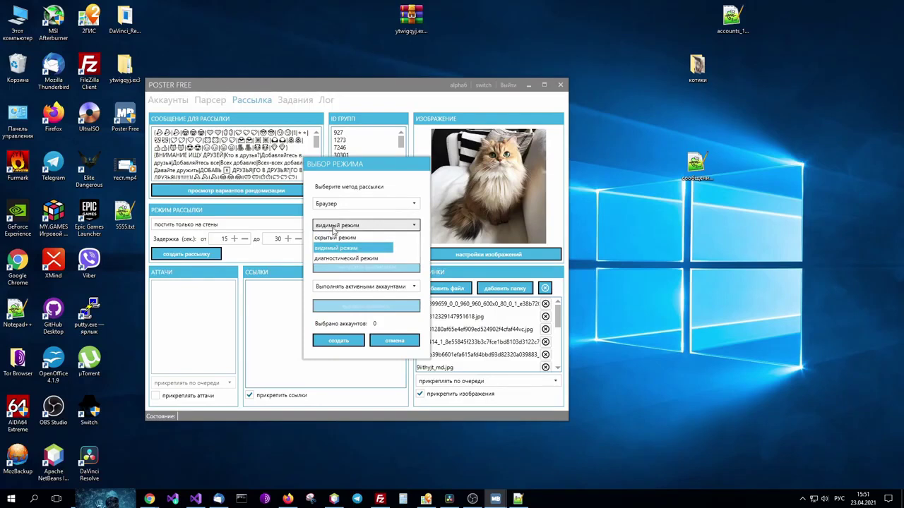
left_click(329, 261)
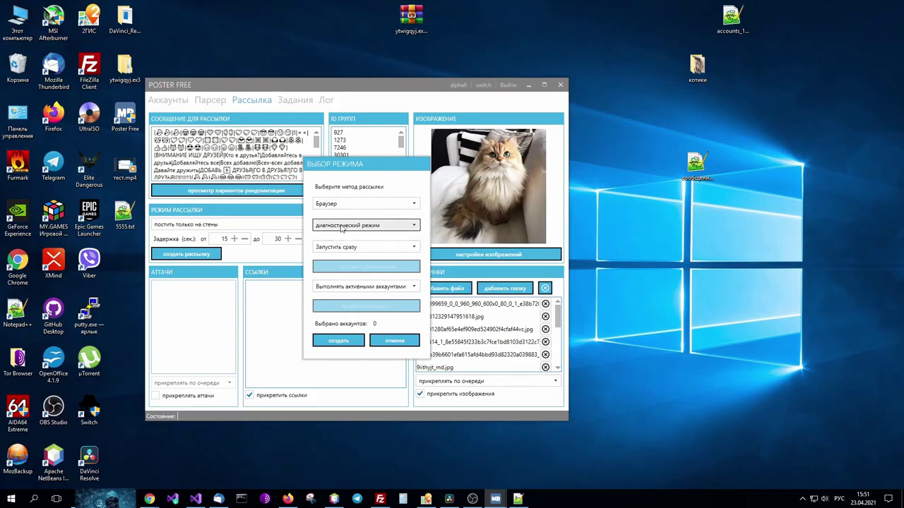
left_click(342, 226)
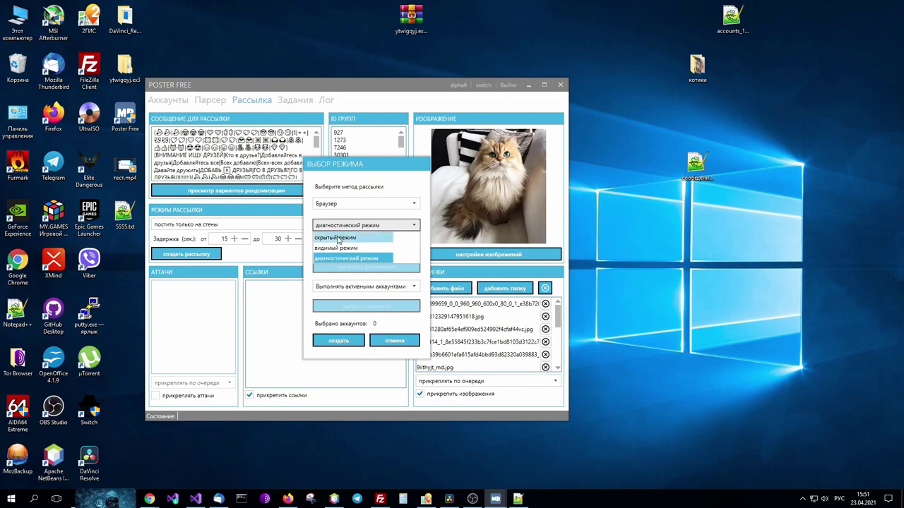
left_click(339, 239)
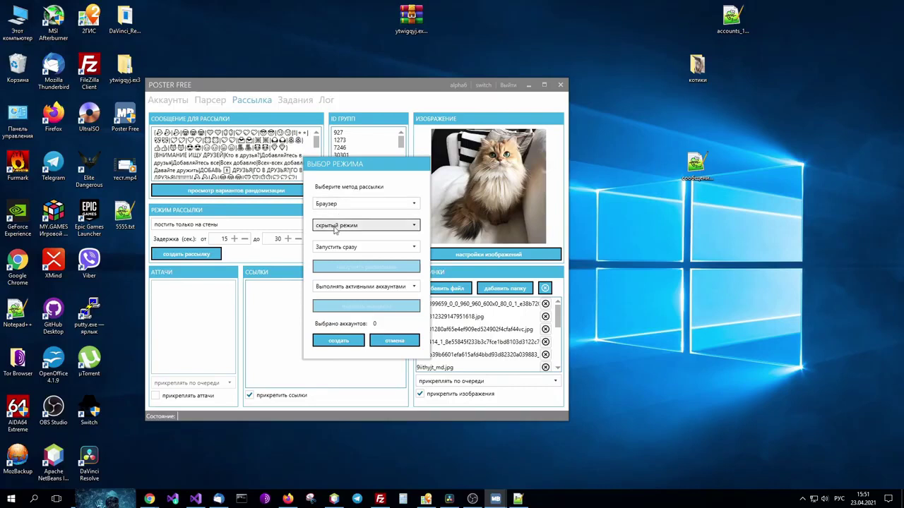
left_click(335, 227)
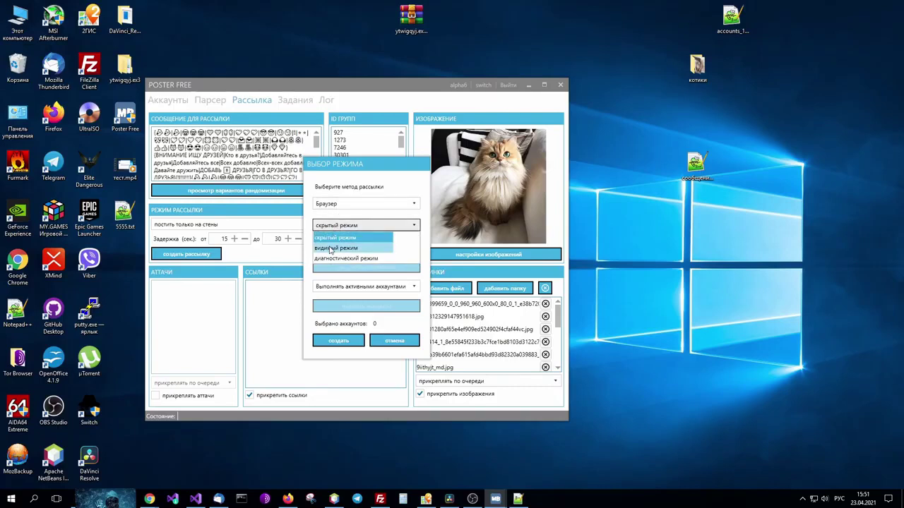
left_click(334, 236)
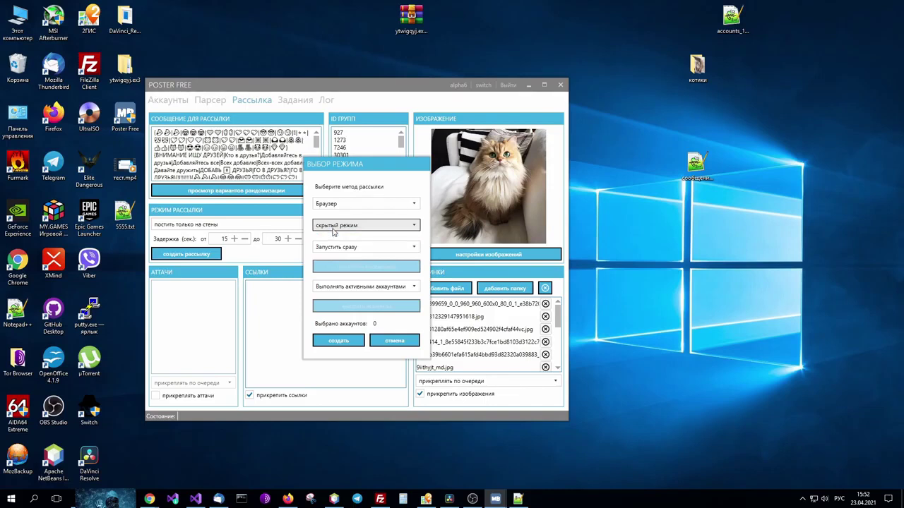
left_click(338, 204)
Keep the Браузер method after trying API, set launch to Запуск по расписанию, and open scheduling.
left_click(336, 227)
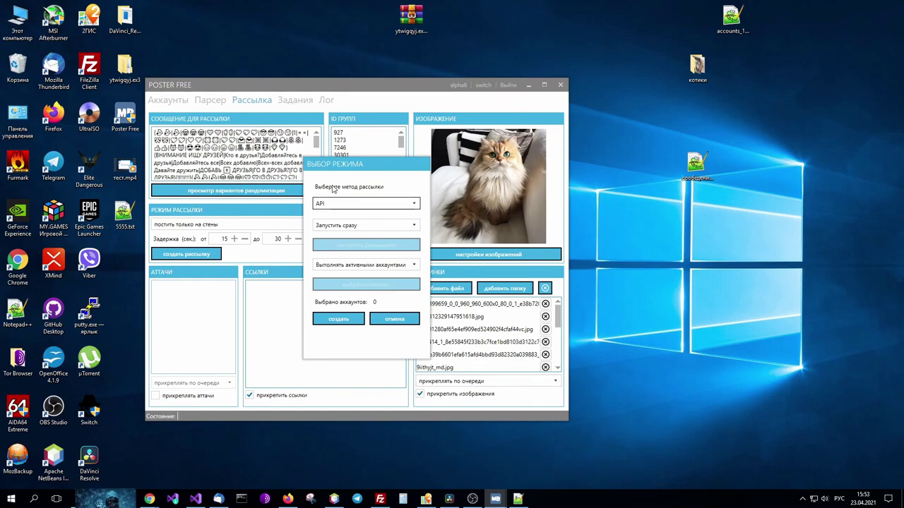
key("Down")
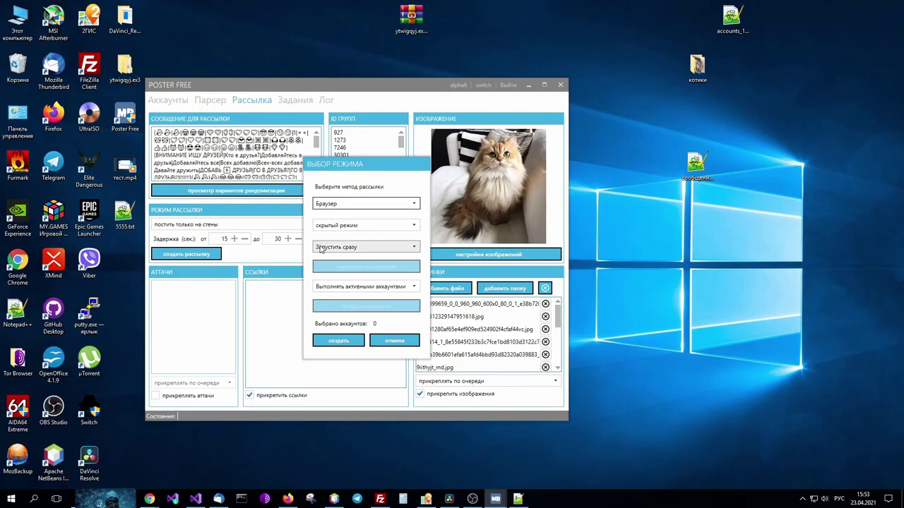
left_click(323, 247)
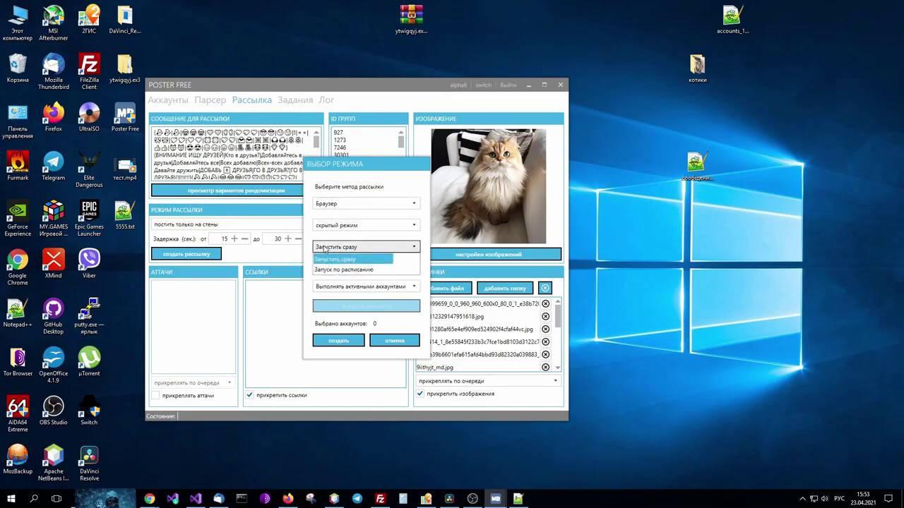
left_click(324, 271)
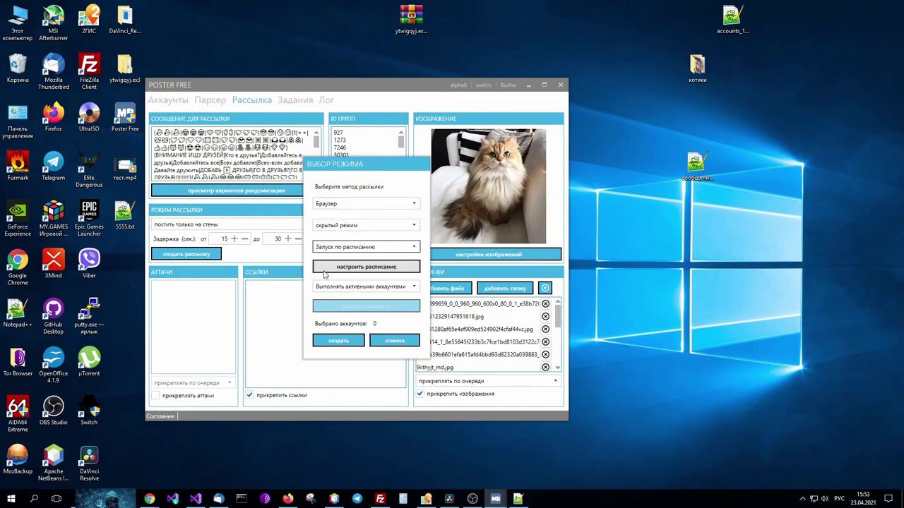
left_click(344, 247)
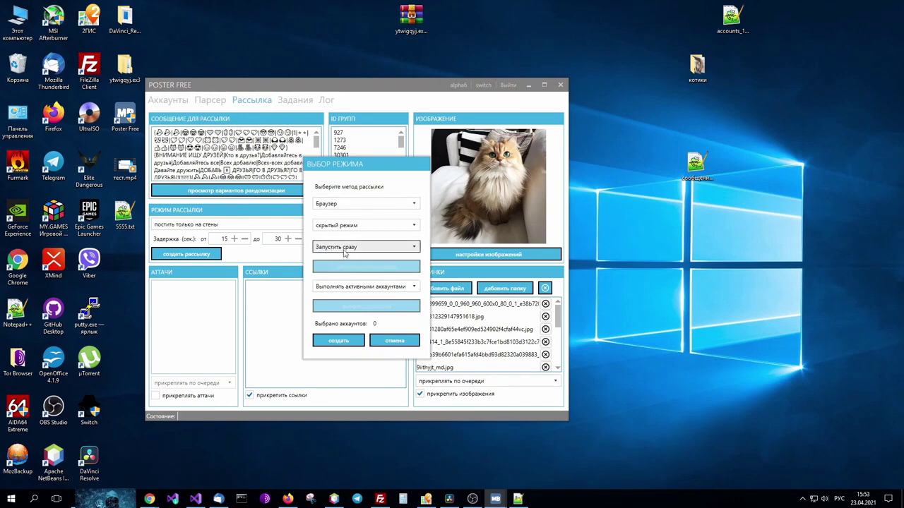
left_click(345, 248)
left_click(341, 270)
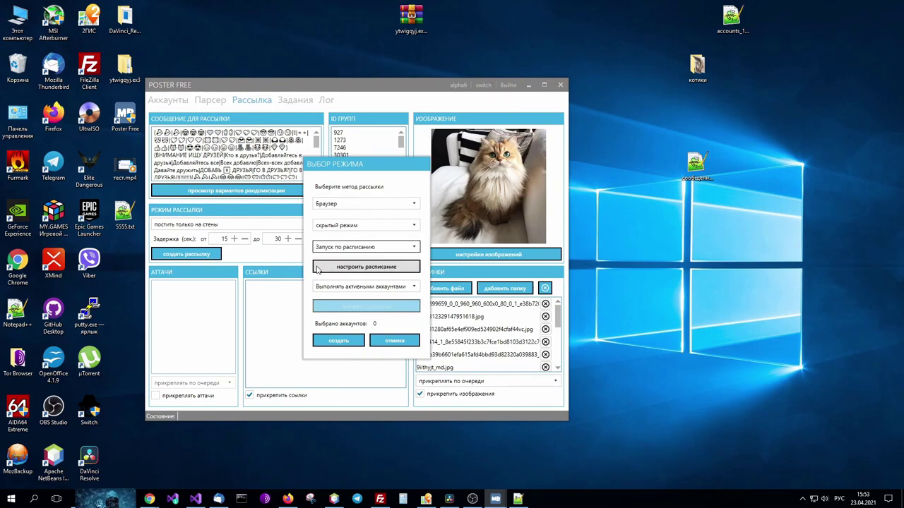
left_click(317, 268)
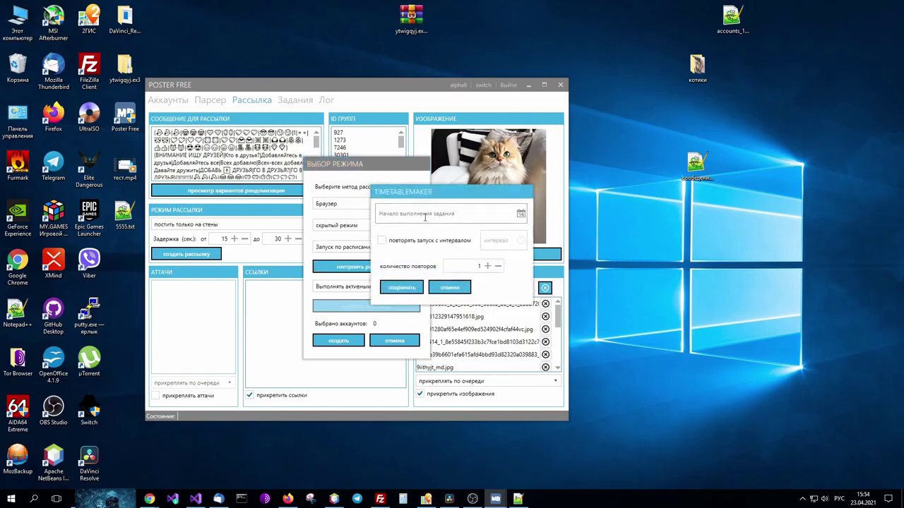
Set the task start to 23 April 2021 at 19:00:00.
left_click(520, 215)
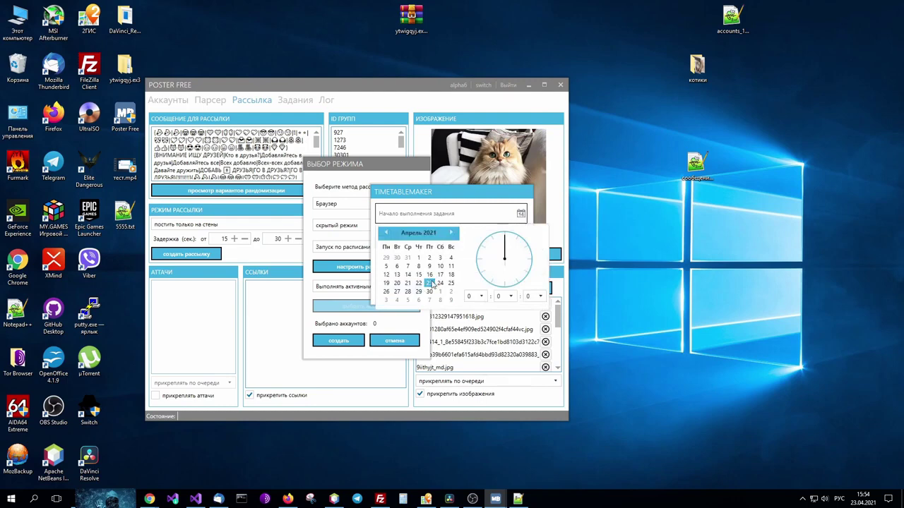
left_click(429, 283)
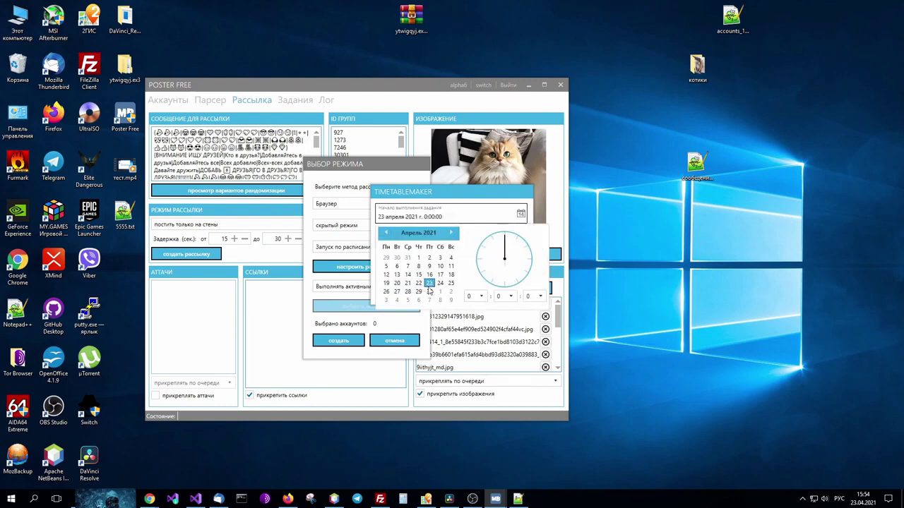
left_click(452, 216)
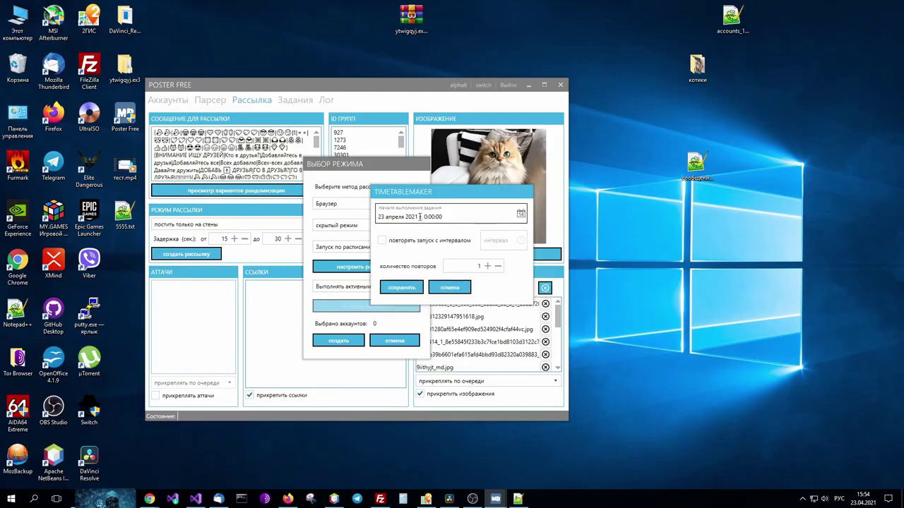
left_click(520, 213)
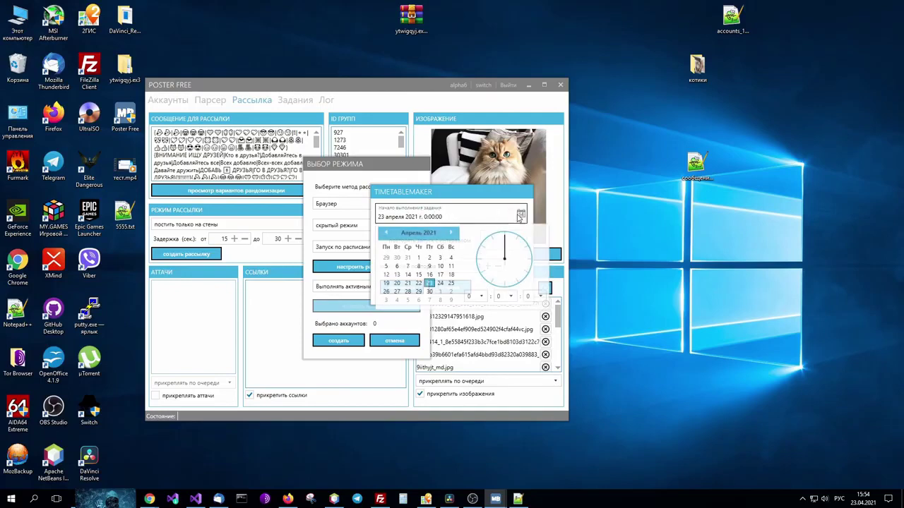
left_click(482, 296)
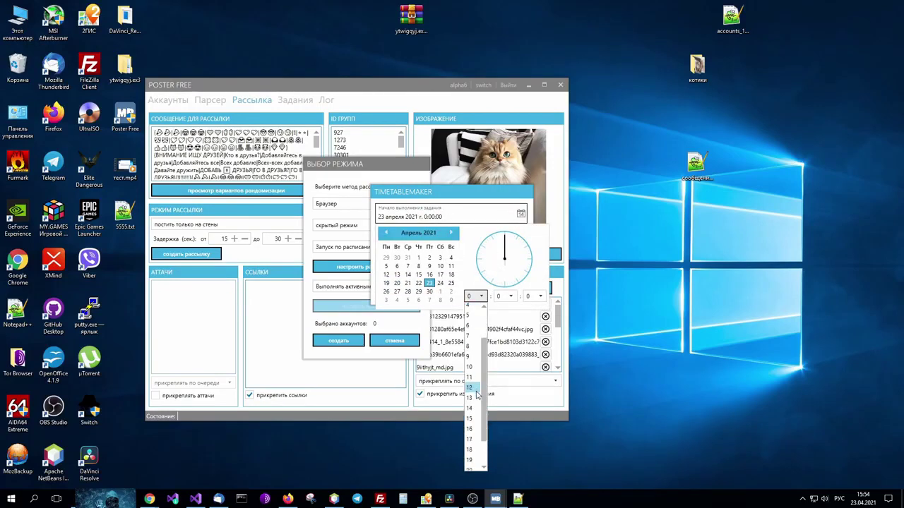
left_click(474, 459)
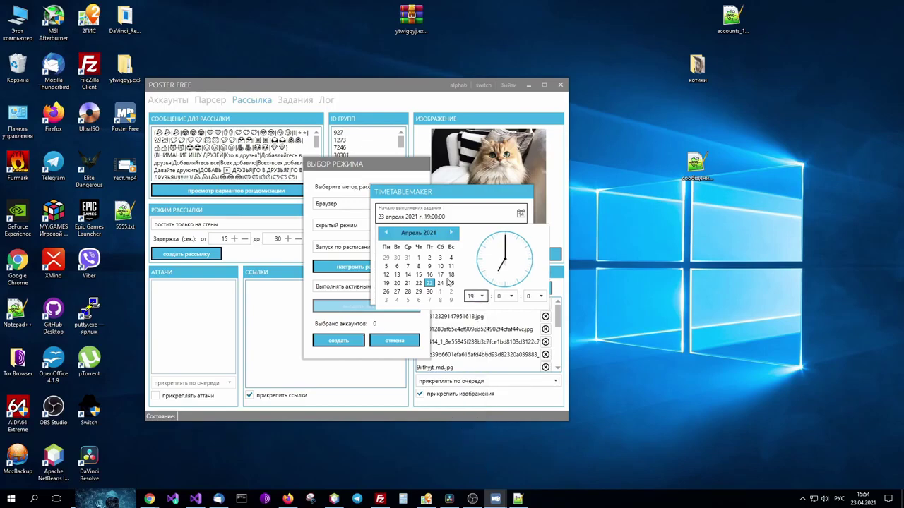
left_click(463, 217)
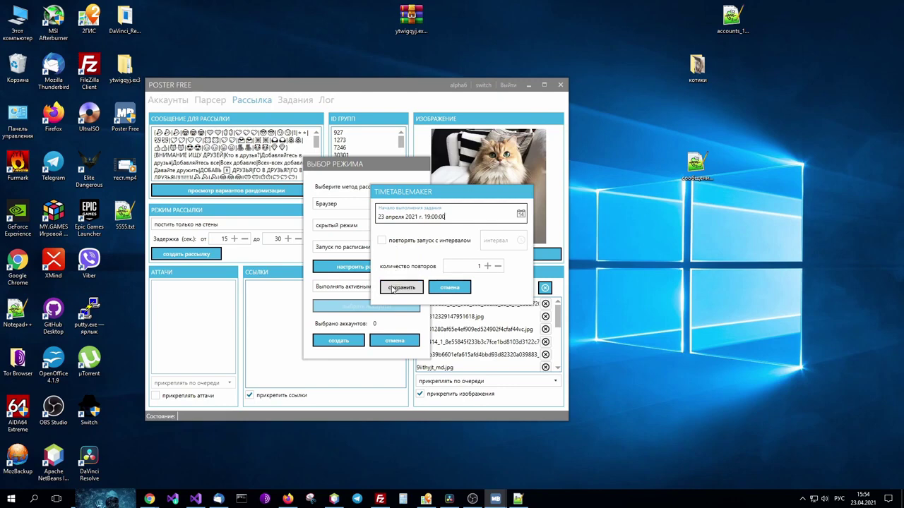
Enable repeating every 1:00:00 for 5 repeats and save the schedule.
left_click(381, 240)
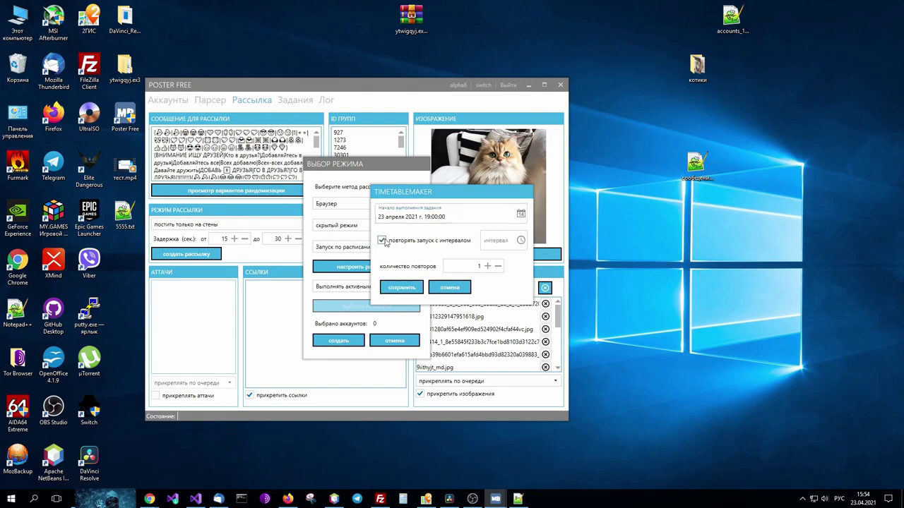
left_click(521, 240)
left_click(494, 318)
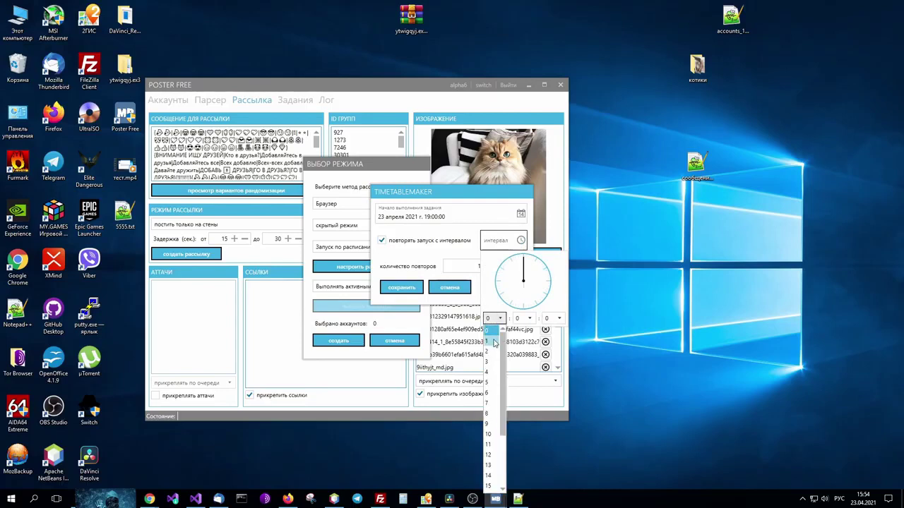
left_click(494, 342)
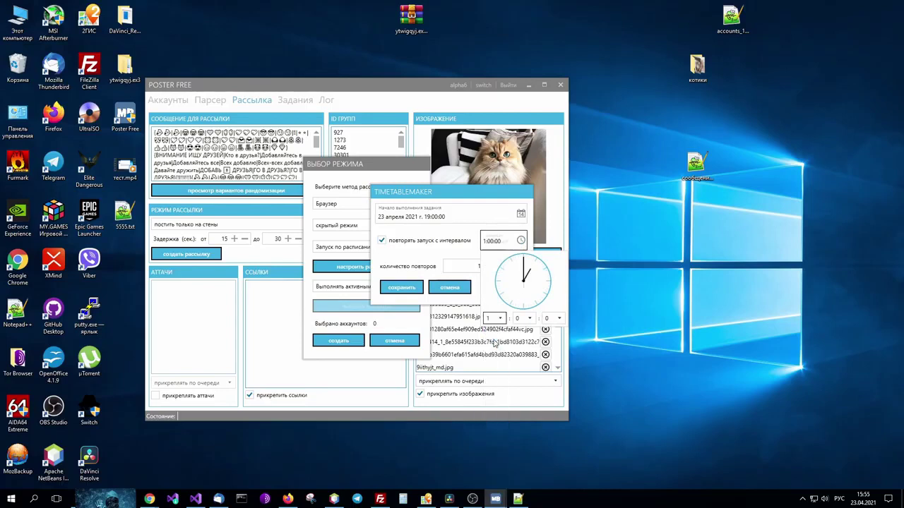
left_click(505, 241)
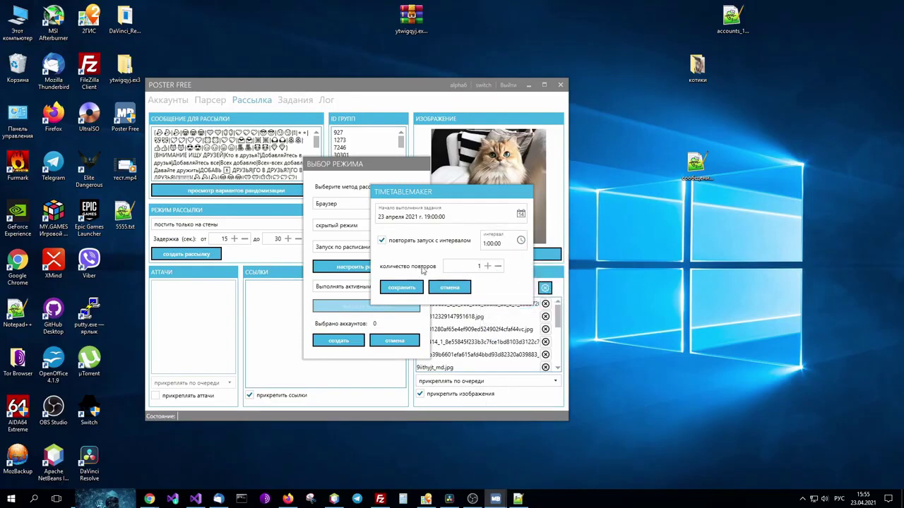
left_click(486, 267)
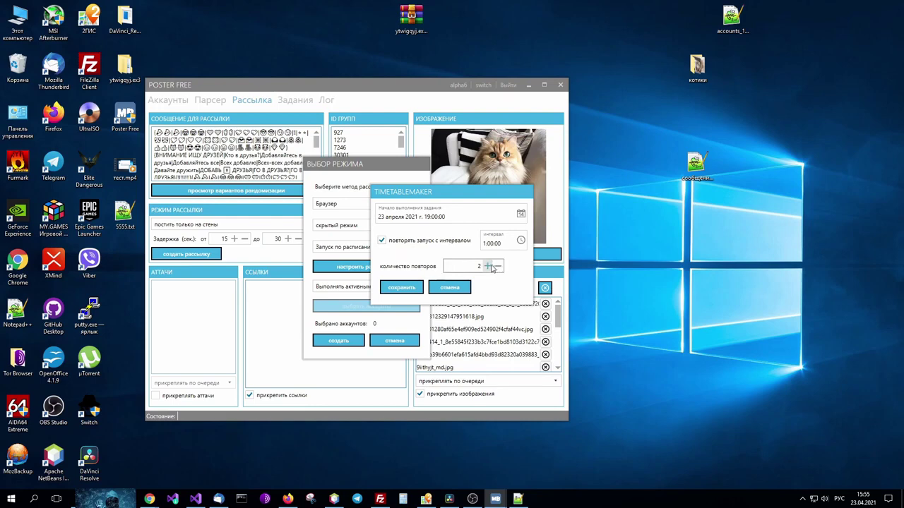
left_click(486, 267)
left_click(487, 266)
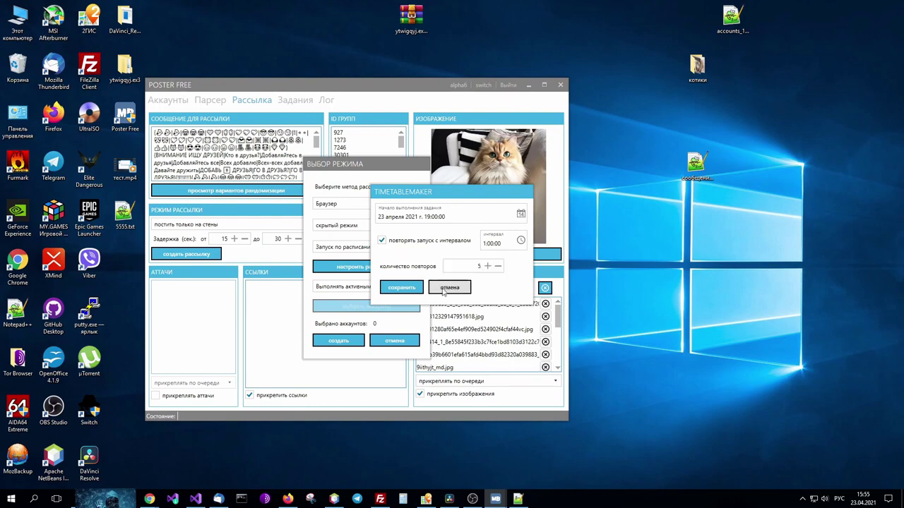
left_click(400, 288)
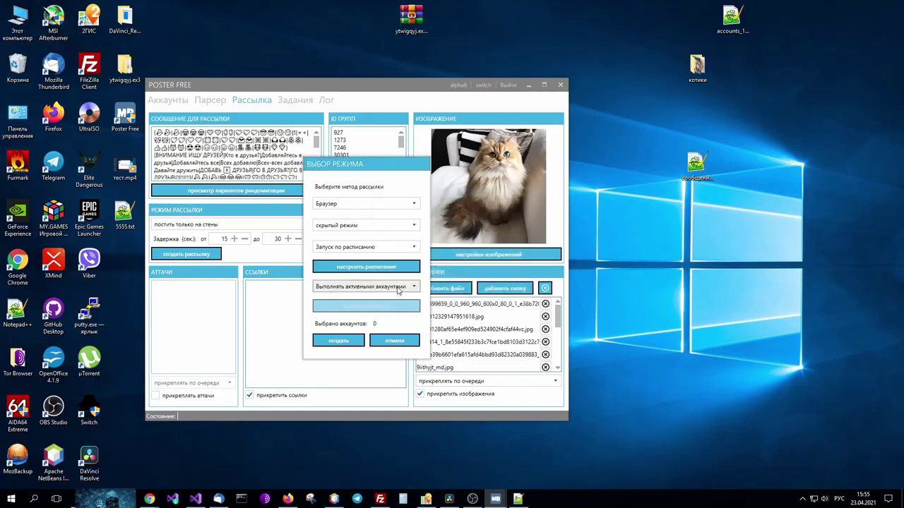
Create the mailing task run by active accounts and view it in the Задания list.
left_click(355, 288)
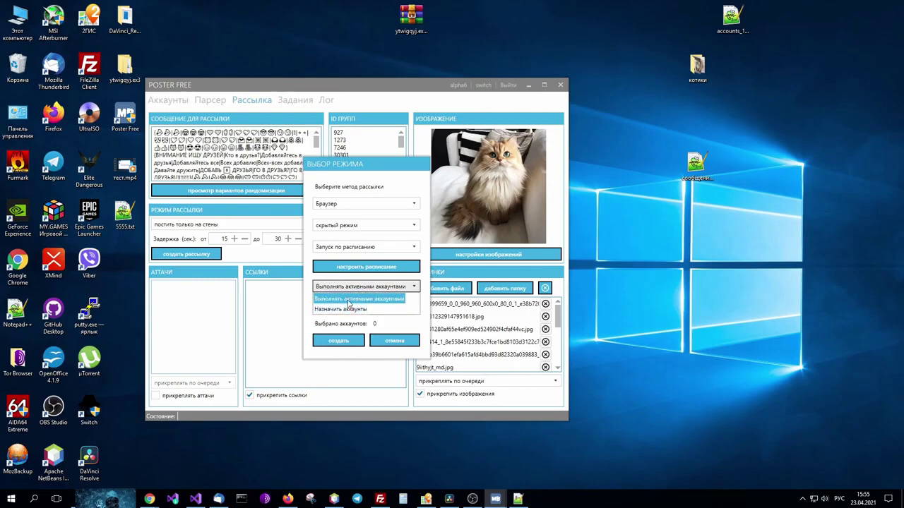
left_click(349, 289)
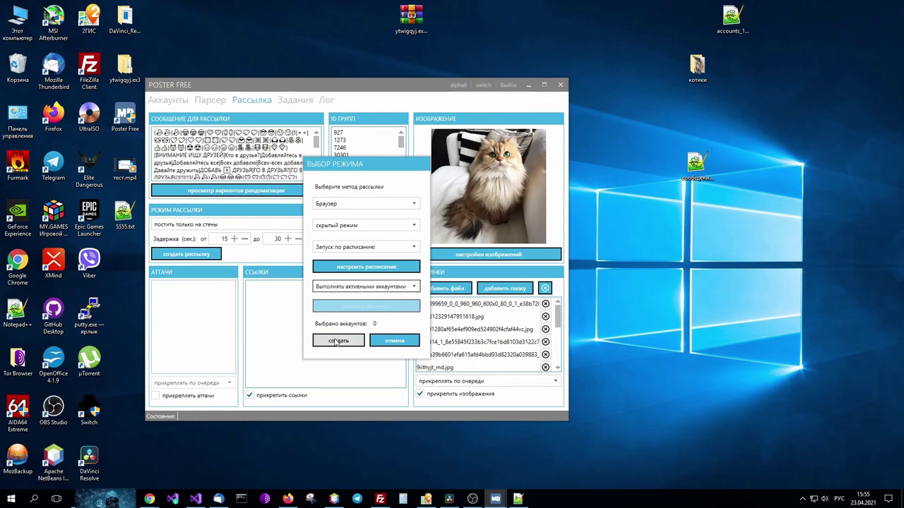
left_click(334, 340)
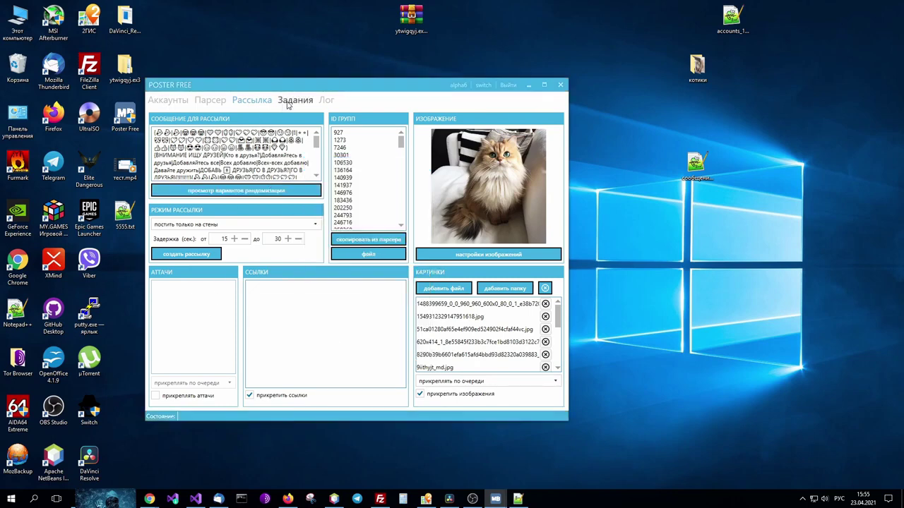
left_click(288, 105)
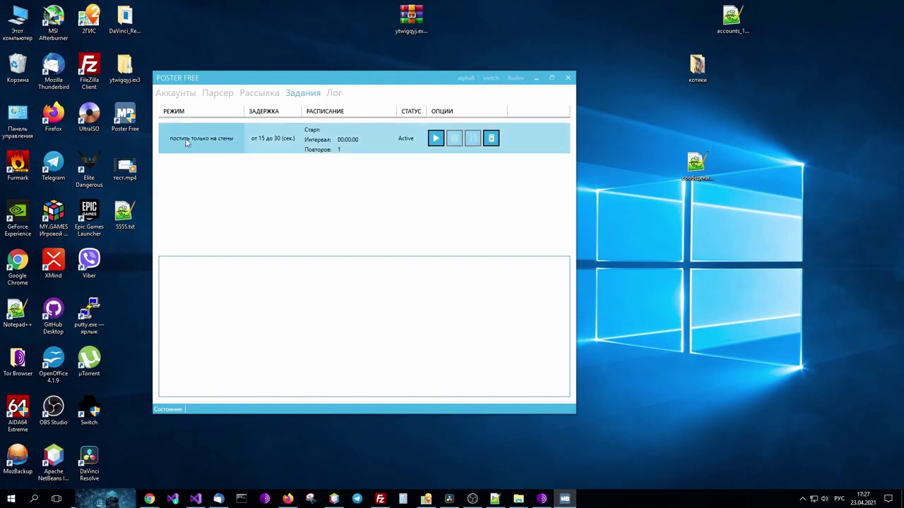
Start the wall-posting task from its row in the Задания list.
mouse_move(187, 141)
left_click(436, 138)
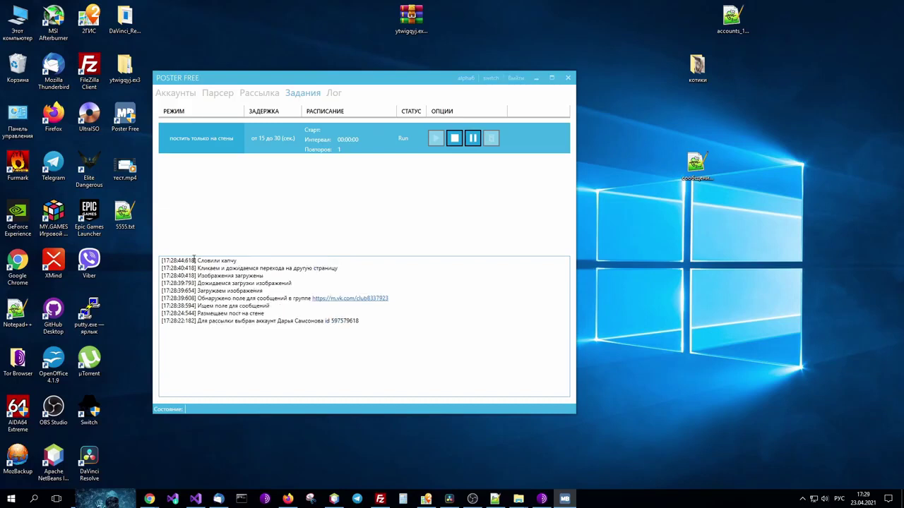
left_click(171, 93)
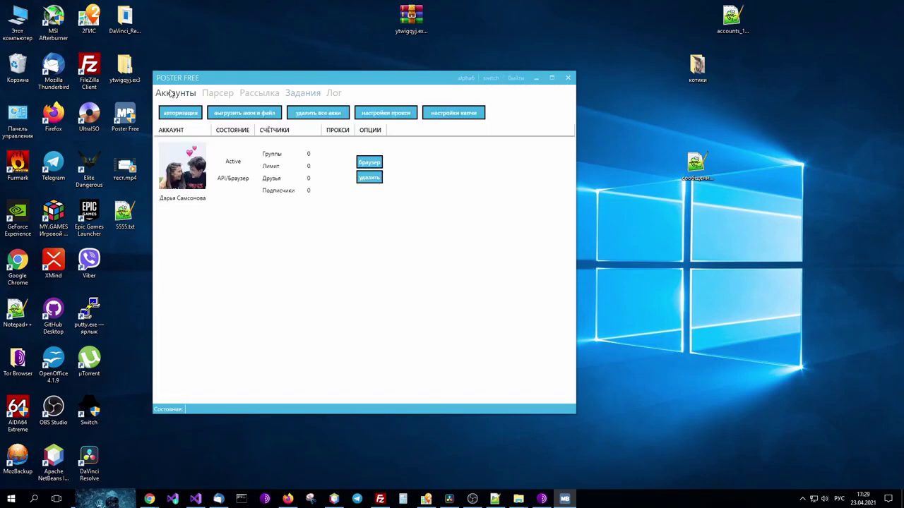
left_click(452, 113)
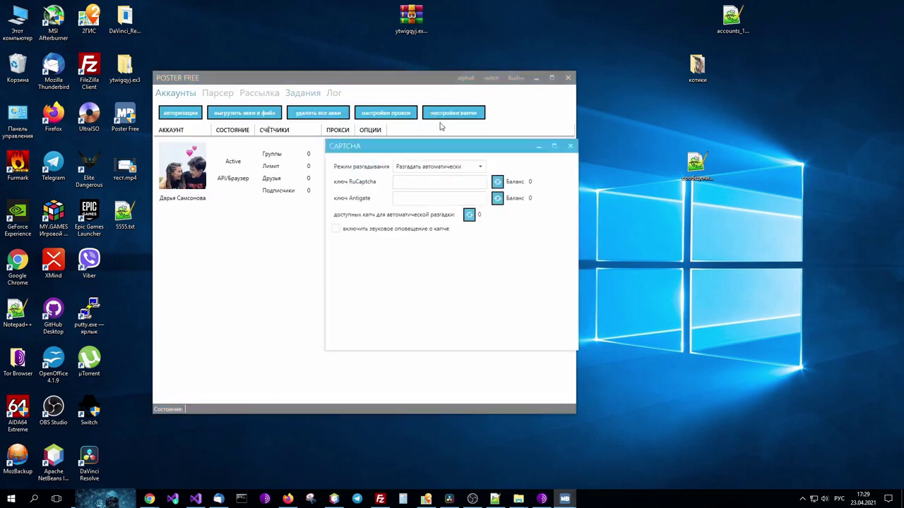
left_click(570, 146)
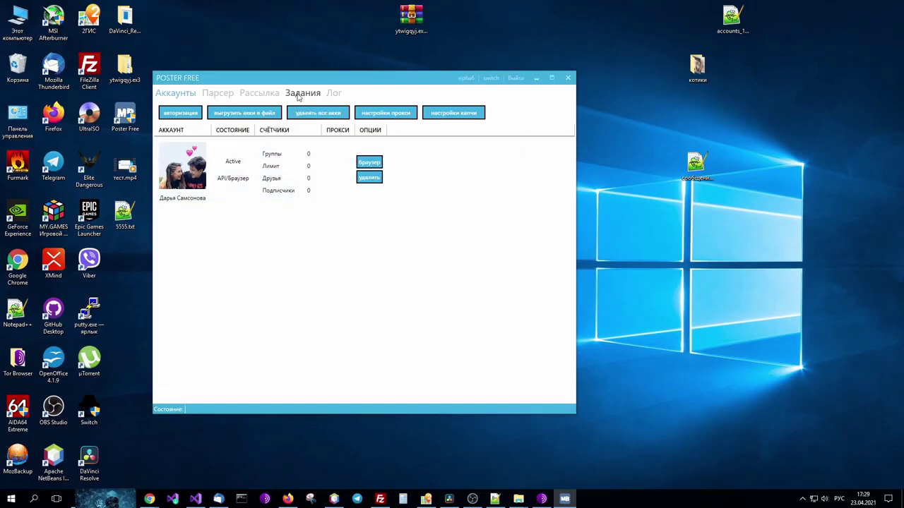
left_click(297, 96)
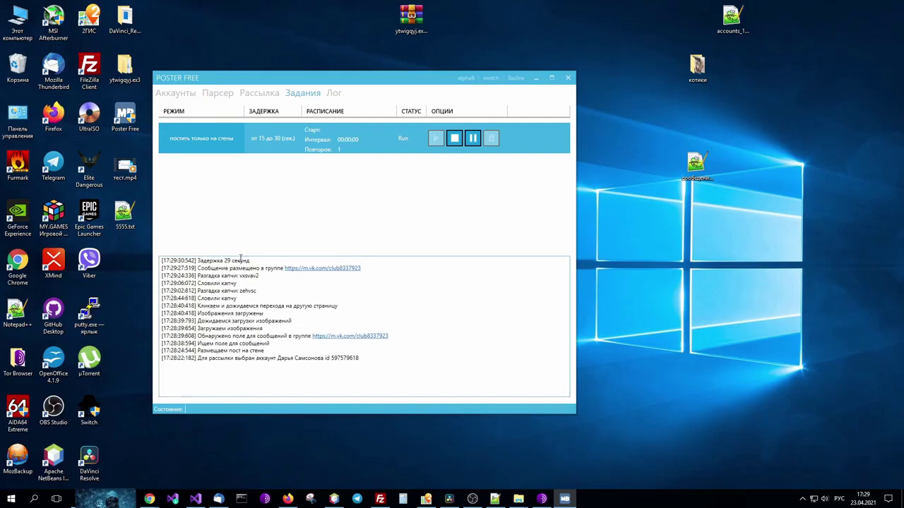
Open the m.vk.com/club8337923 group page from the log, dismiss sign-up, and find the cat post.
left_click(300, 269)
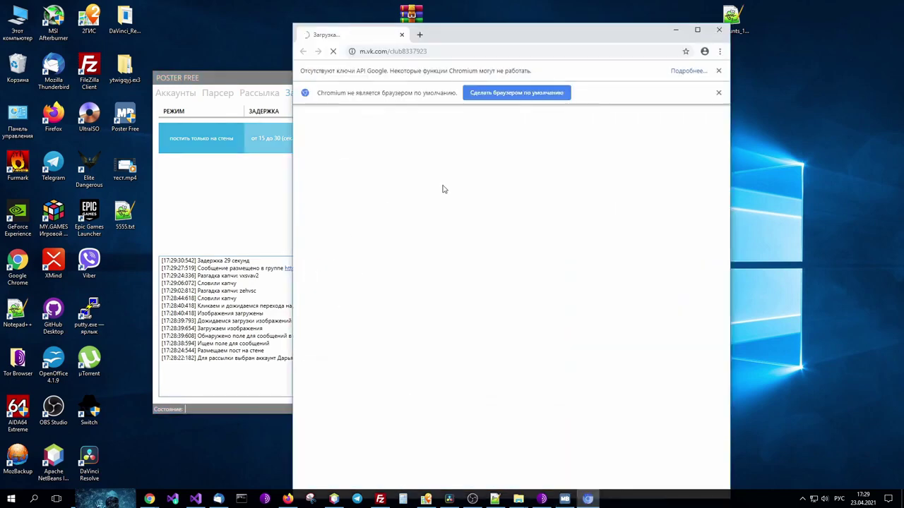
scroll(460, 204, "down", 3)
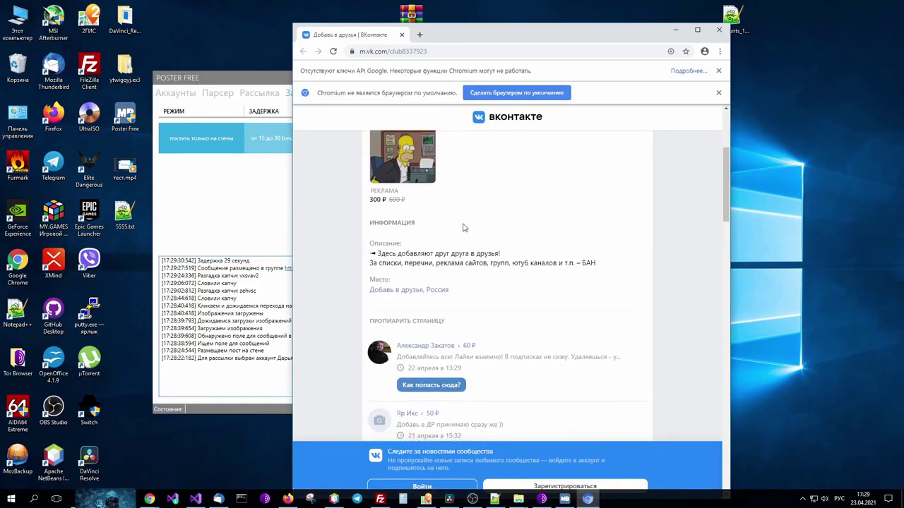
scroll(464, 227, "down", 6)
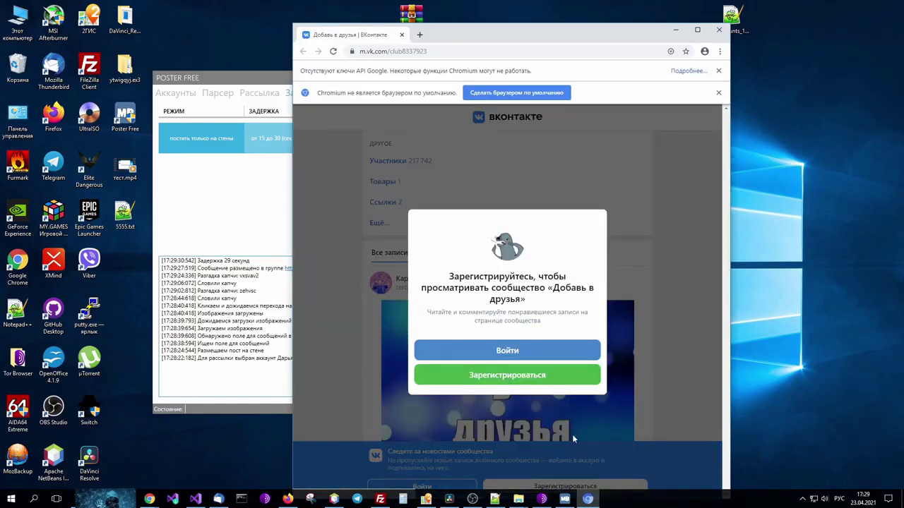
left_click(370, 353)
scroll(403, 301, "down", 10)
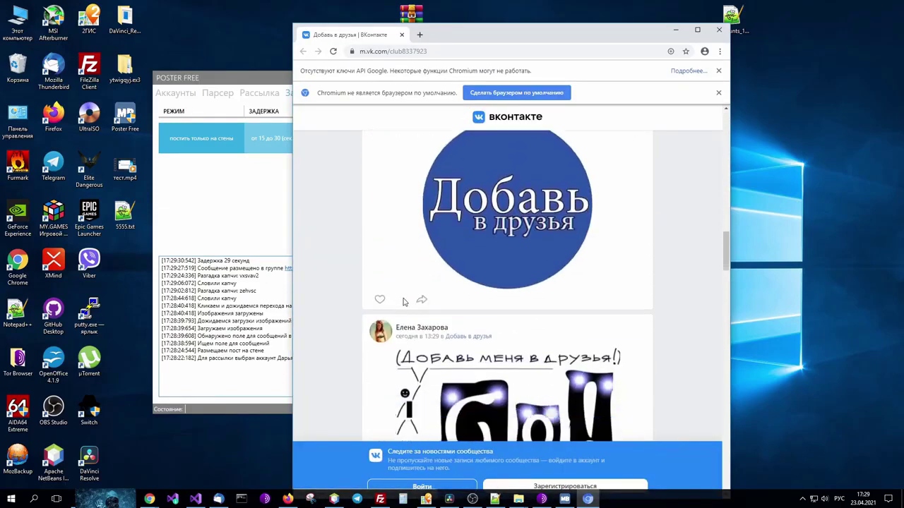
scroll(404, 302, "down", 3)
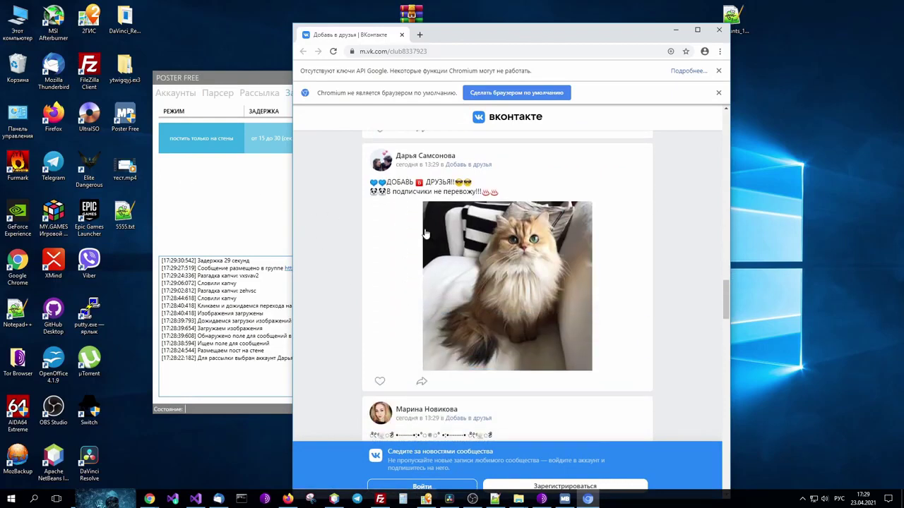
scroll(399, 233, "up", 1)
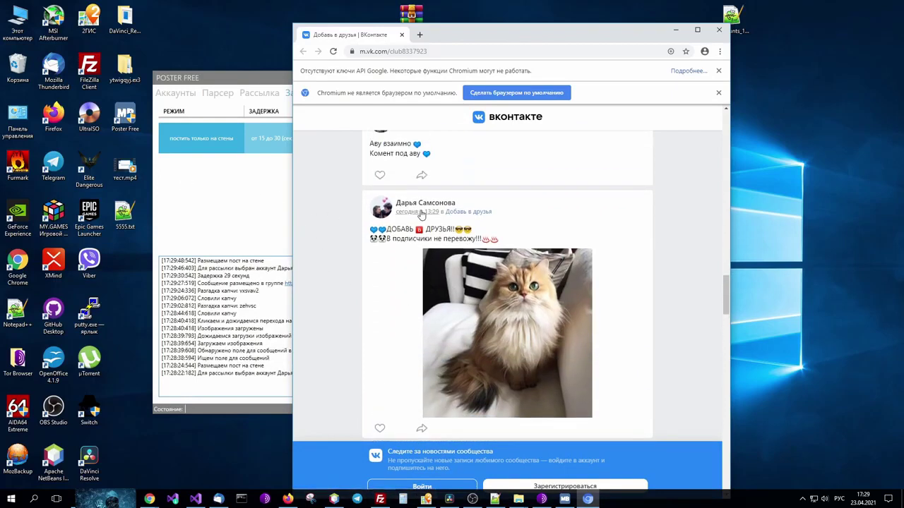
scroll(354, 200, "up", 5)
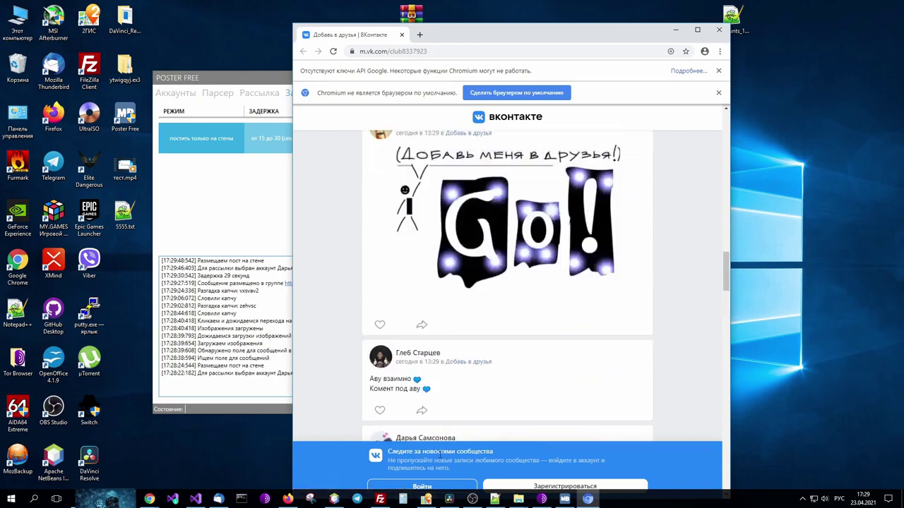
left_click_drag(722, 282, 722, 143)
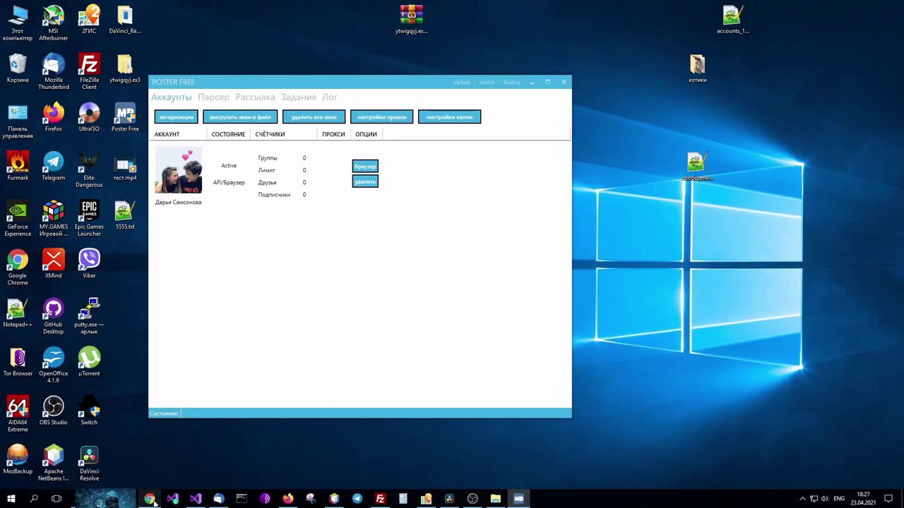
Return to the Poster Free download page and open the Контакты chat link.
mouse_move(154, 502)
left_click(113, 463)
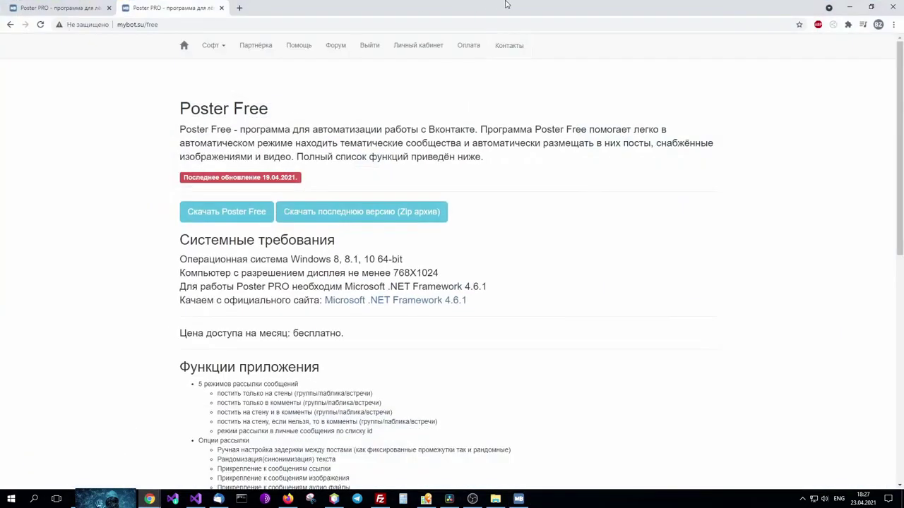
left_click(510, 49)
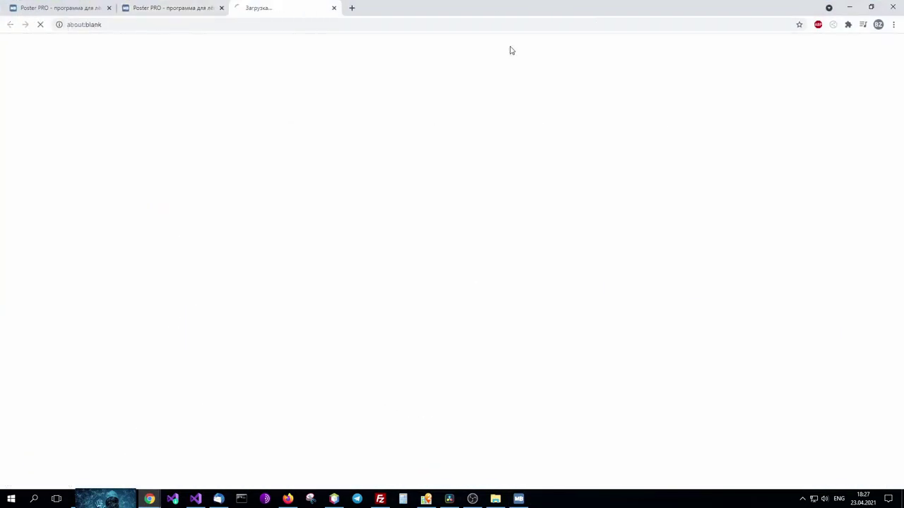